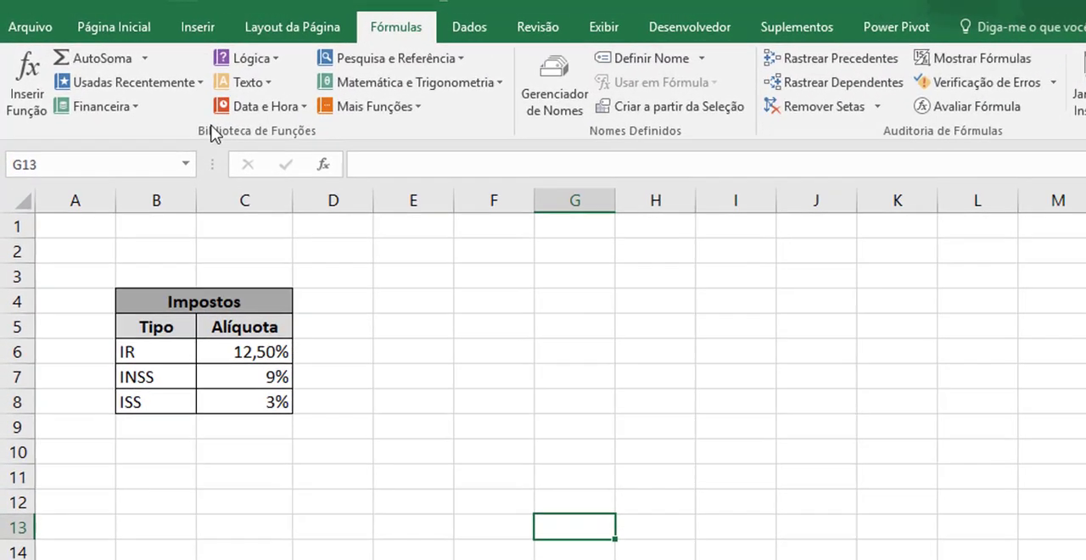
Assign the name IR to cell C6, which holds the IR rate in the Impostos table.
click(242, 364)
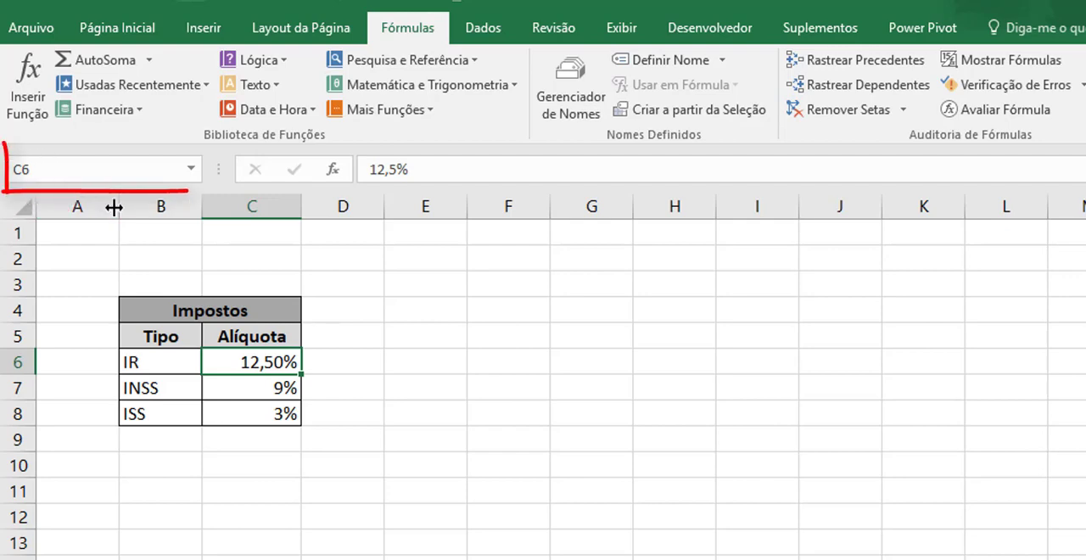
click(254, 391)
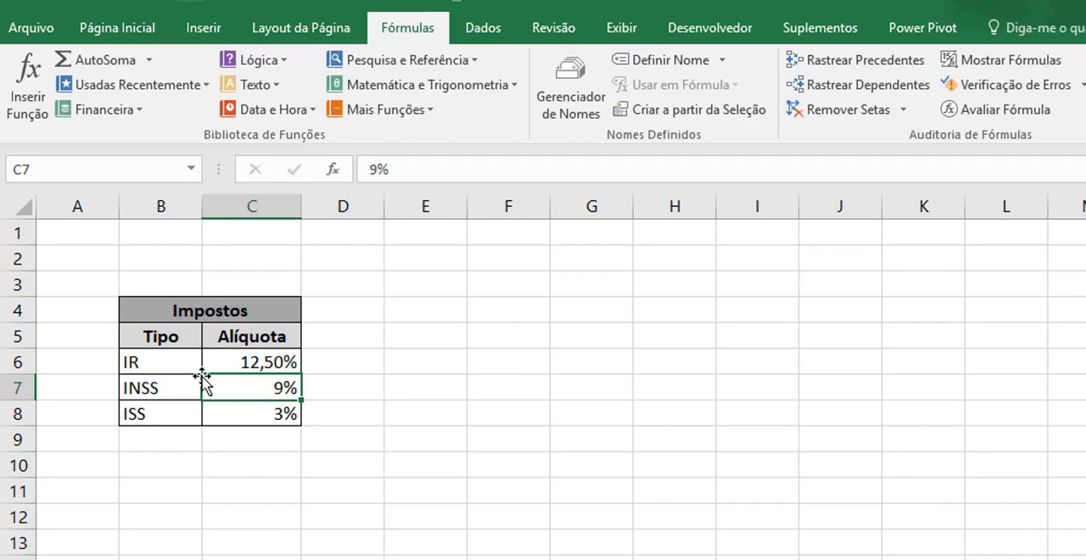
click(235, 363)
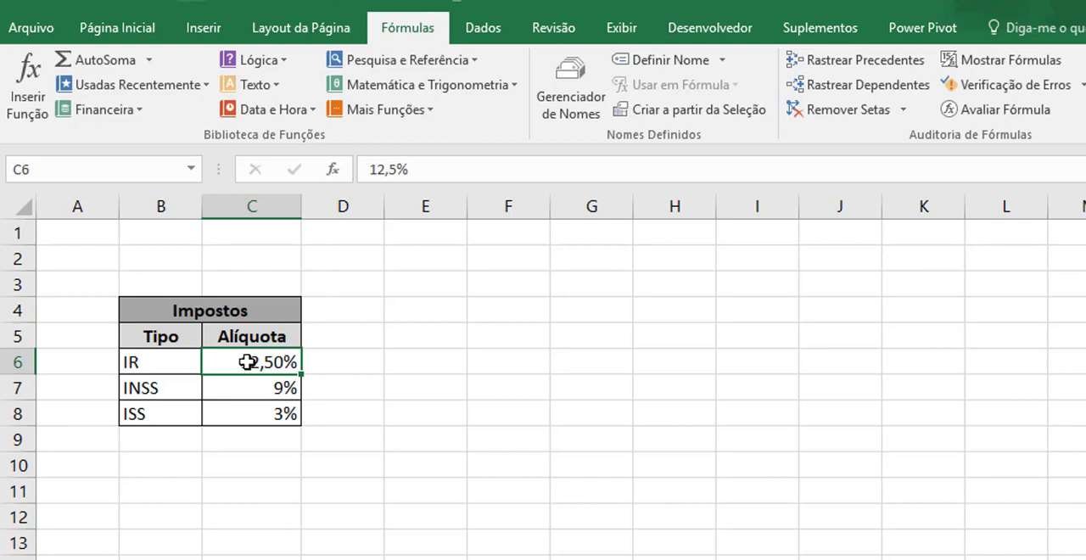
click(40, 165)
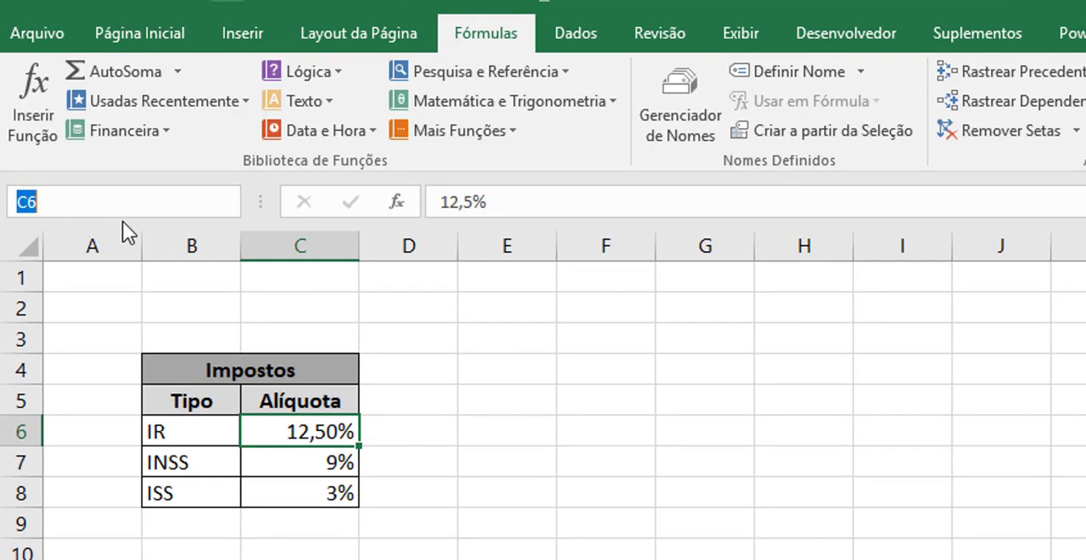
text(IR)
key(Return)
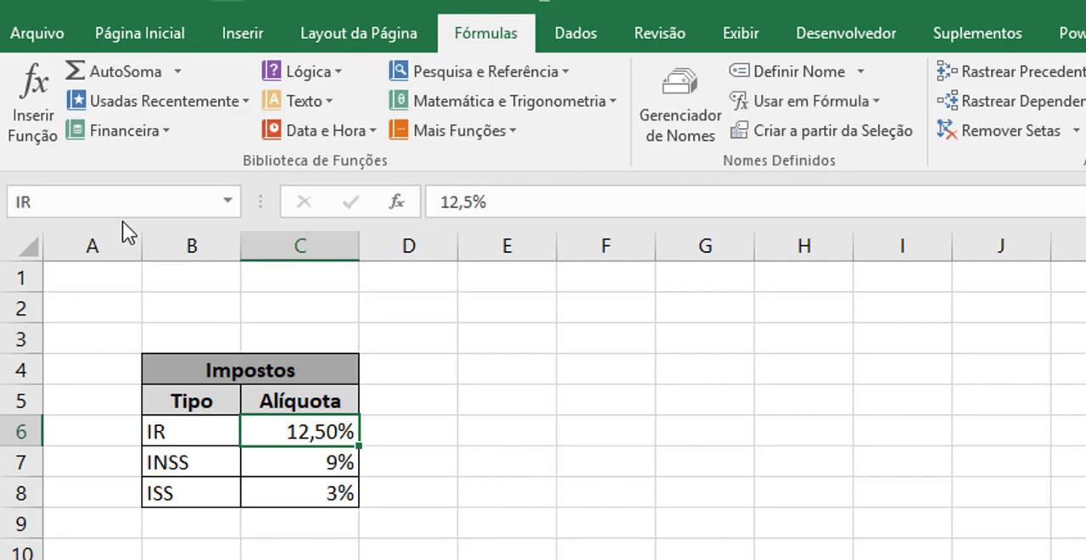
click(483, 486)
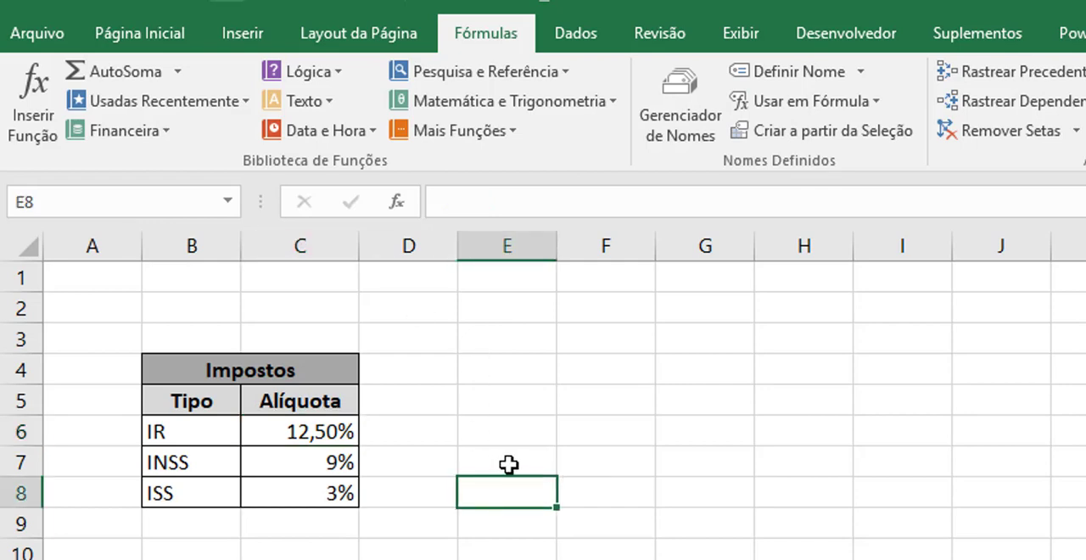
click(509, 465)
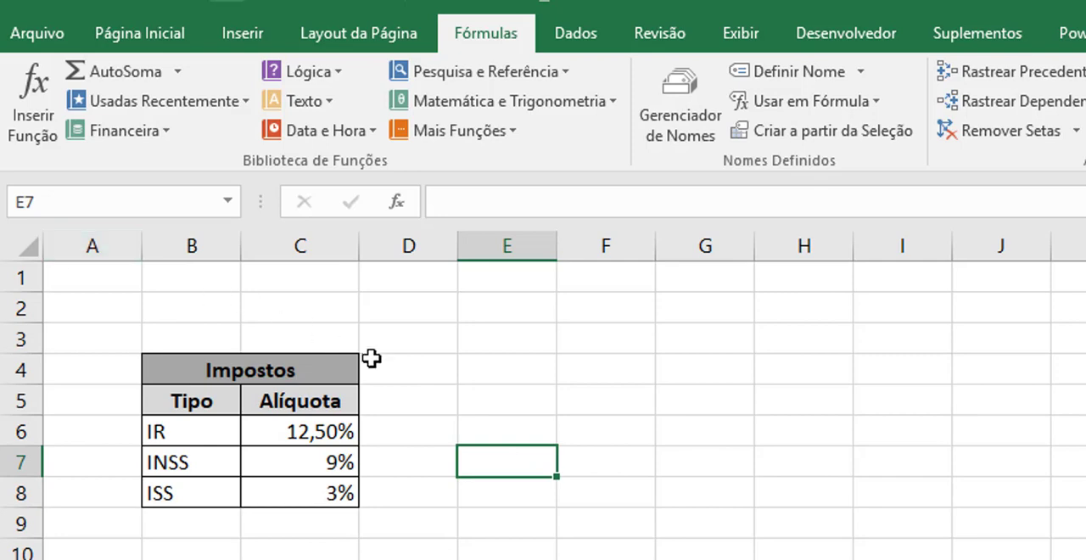
click(296, 439)
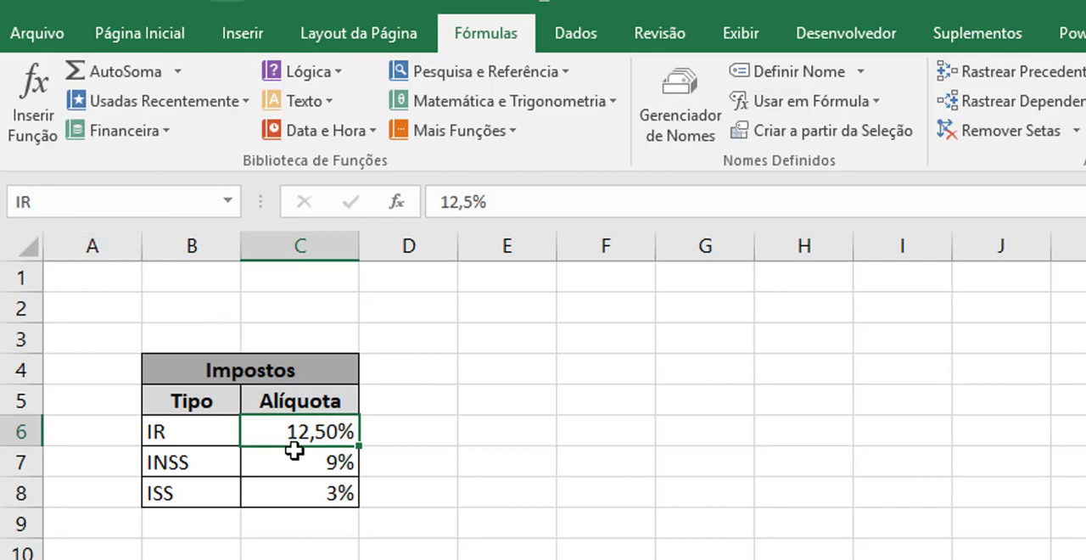
Assign the name INSS to cell C7, which holds the INSS rate in the Impostos table.
click(296, 454)
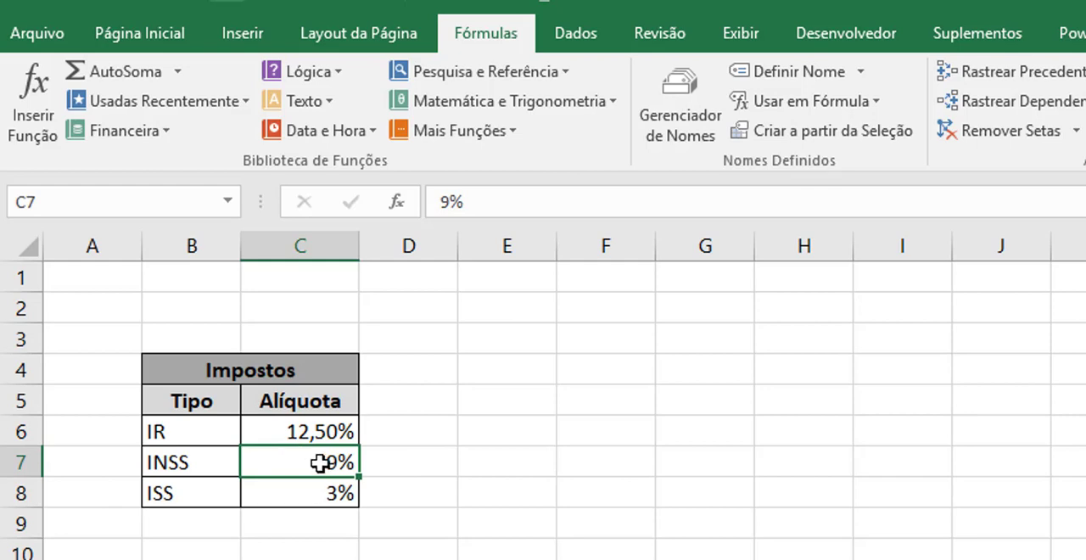
click(68, 209)
key(BackSpace)
text(IN)
text(SS)
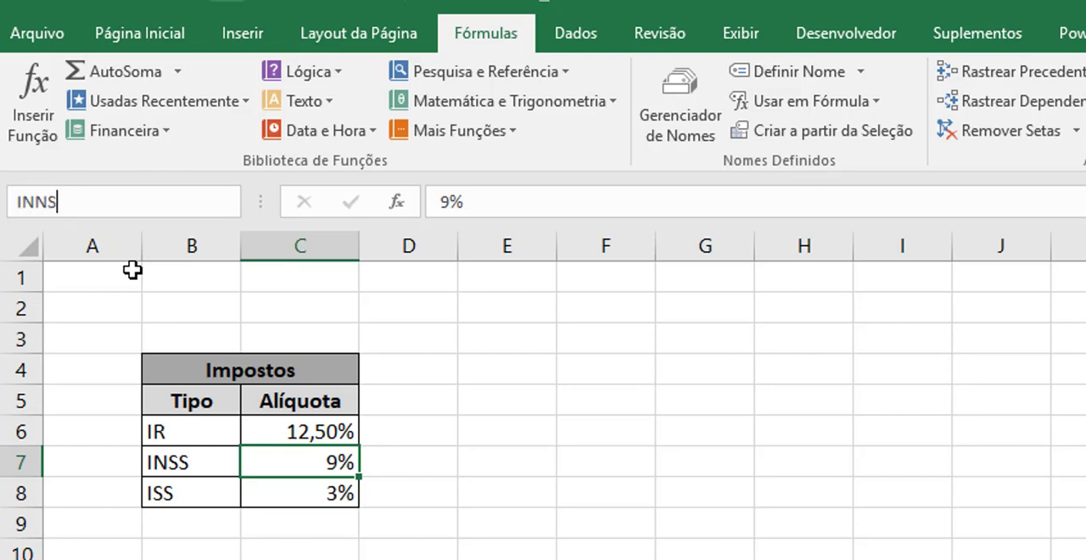
key(BackSpace)
key(BackSpace)
text(SS)
key(Return)
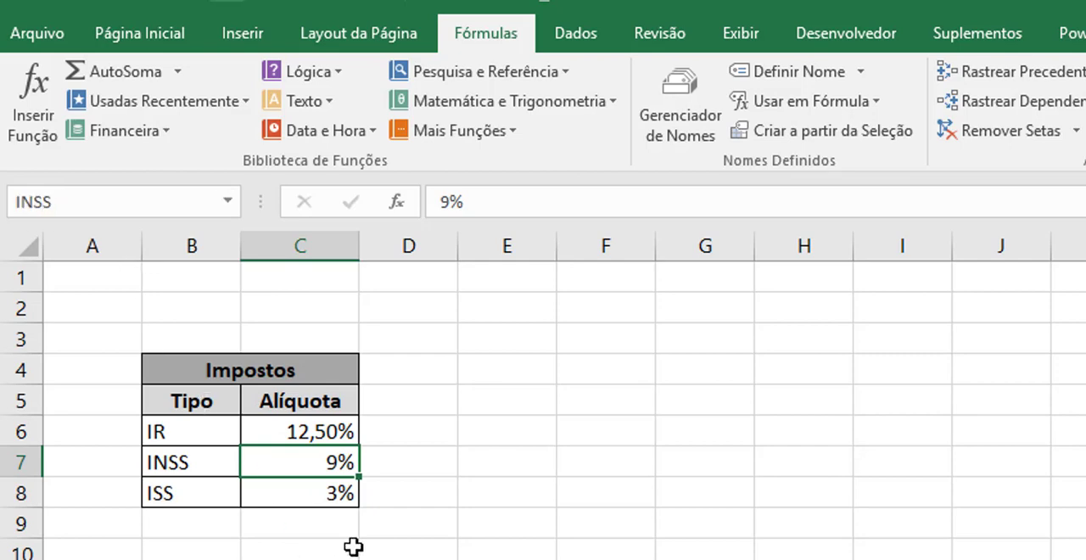
Assign the name ISS to the ISS rate in cell C8 and review the workbook's defined names.
click(305, 495)
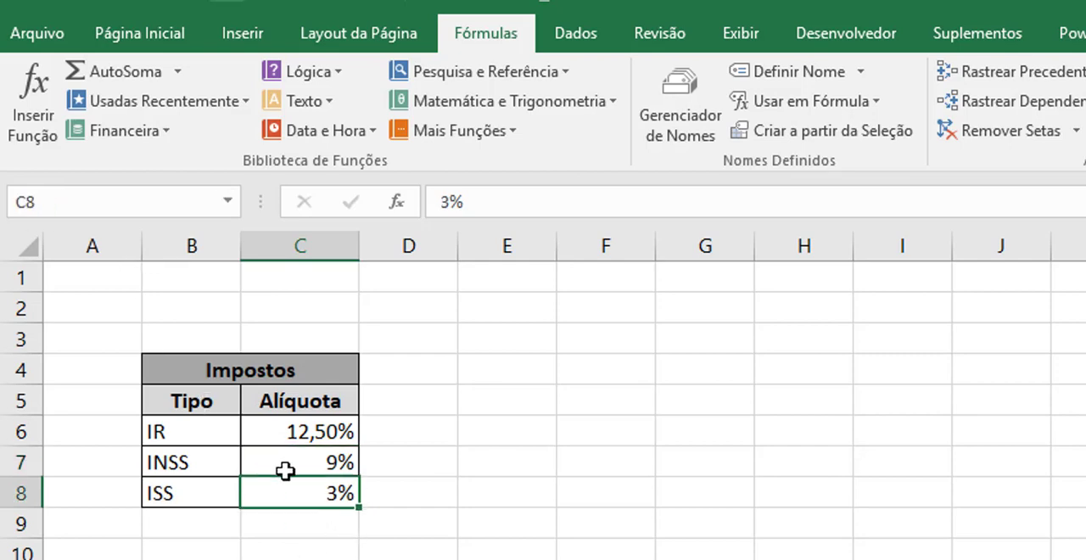
click(64, 191)
text(ISS)
key(Return)
click(702, 119)
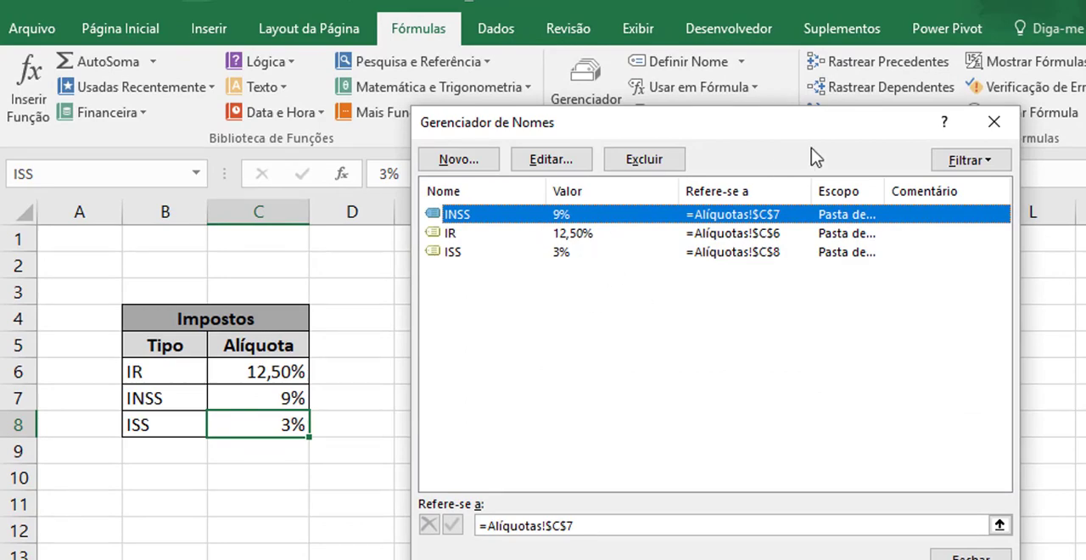
click(995, 125)
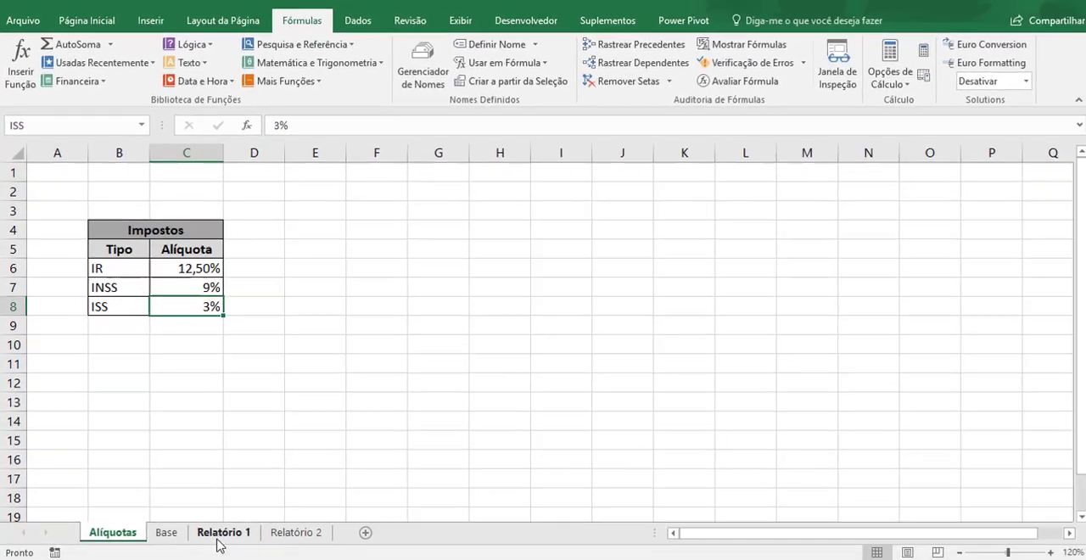
On the Relatório 1 sheet, enter the column headers IR, INSS and ISS in cells E4, F4 and G4.
click(218, 526)
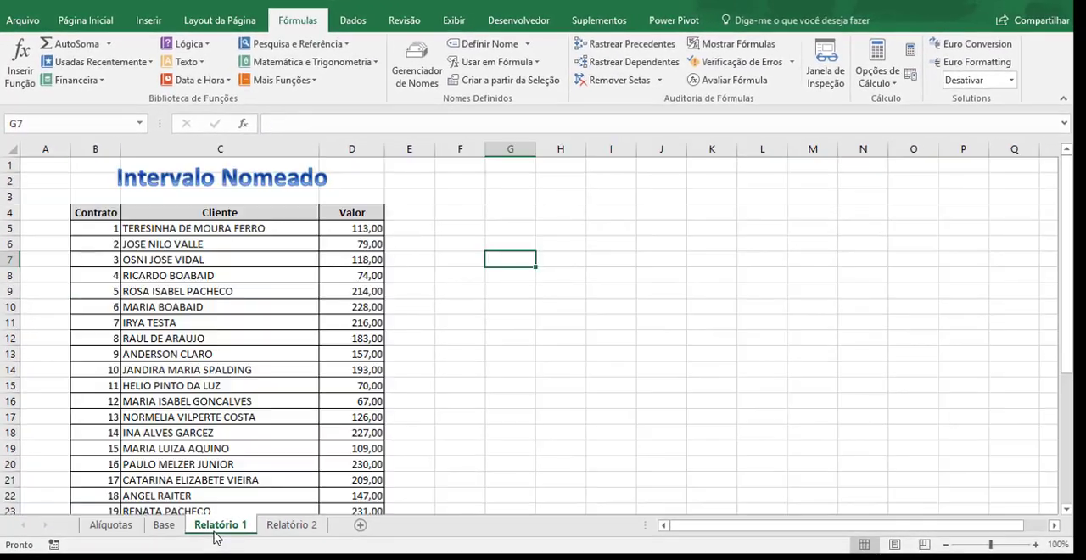
click(405, 213)
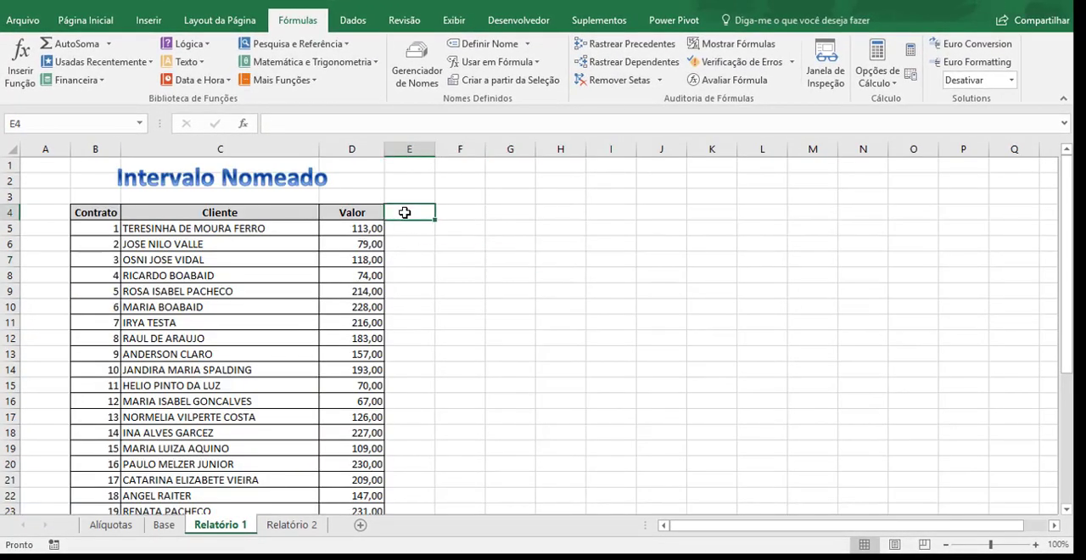
text(IR)
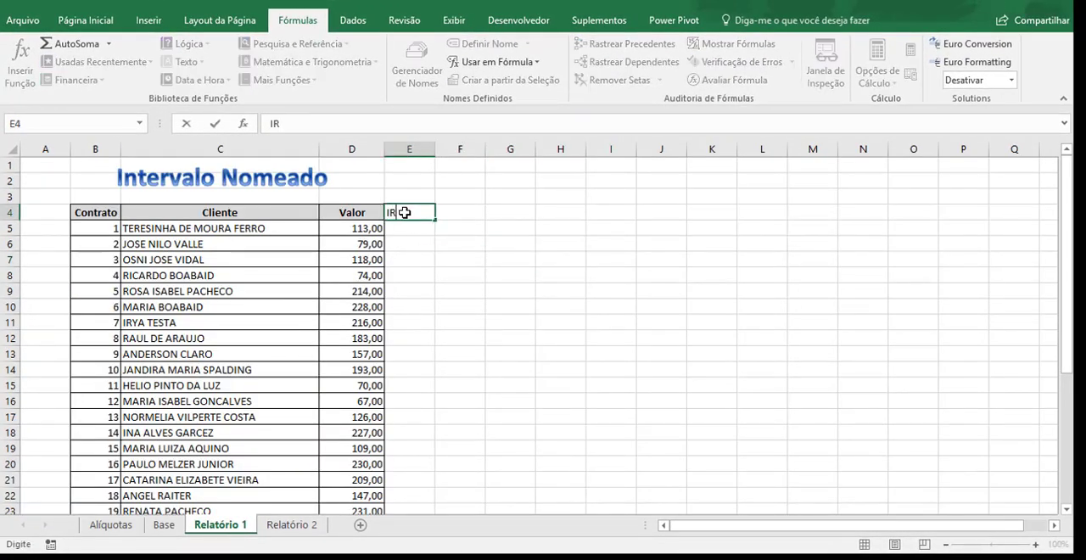
key(Tab)
text(ISS)
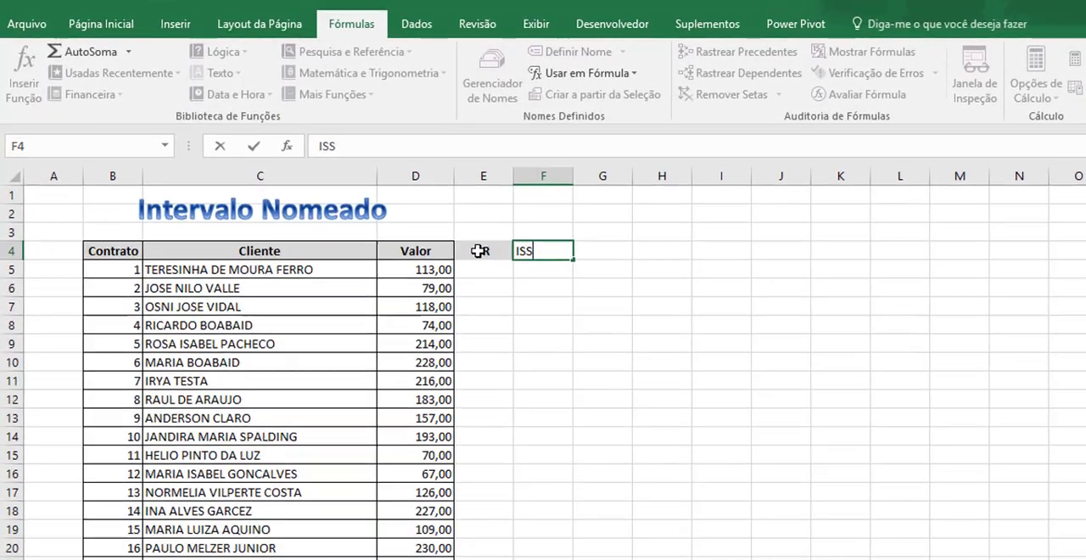
key(Tab)
key(shift+Tab)
text(INSS)
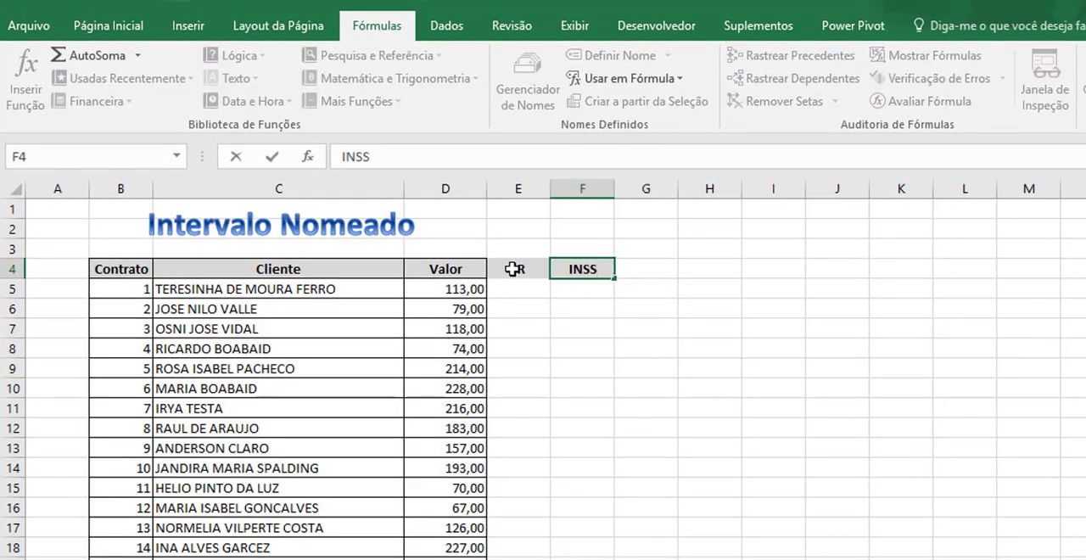
key(Tab)
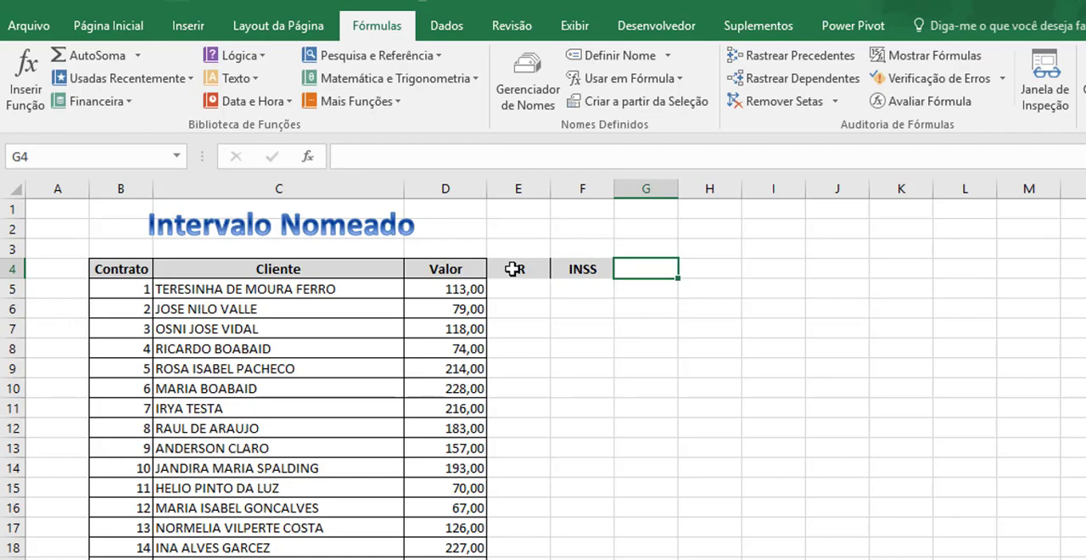
text(ISS)
key(Tab)
key(shift+Tab)
key(shift+Tab)
key(shift+Tab)
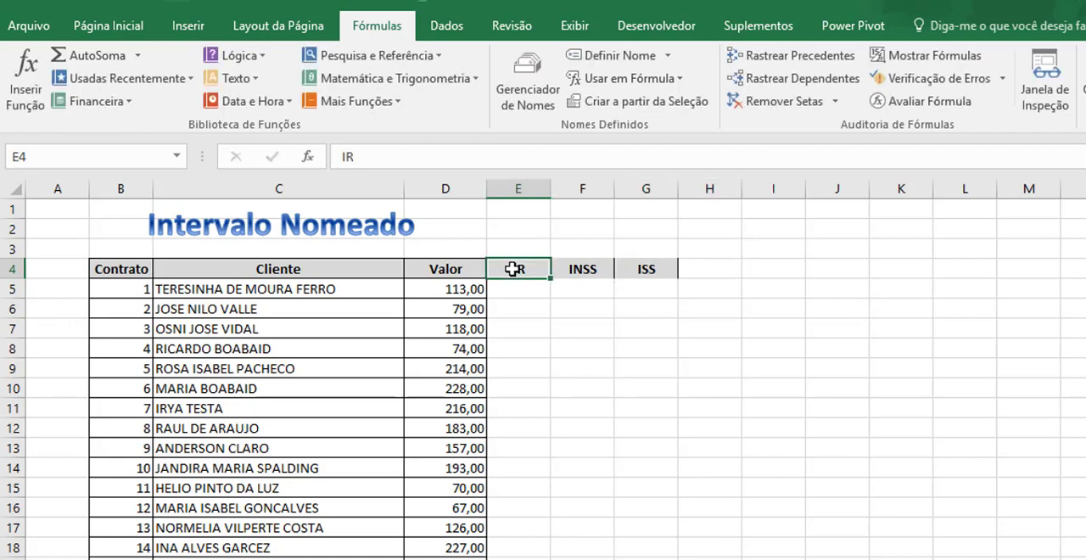
Apply all borders to the new IR, INSS and ISS columns from header row 4 through row 35.
key(Left)
key(ctrl+Down)
key(Right)
key(shift+Right)
key(shift+Right)
key(ctrl+shift+Up)
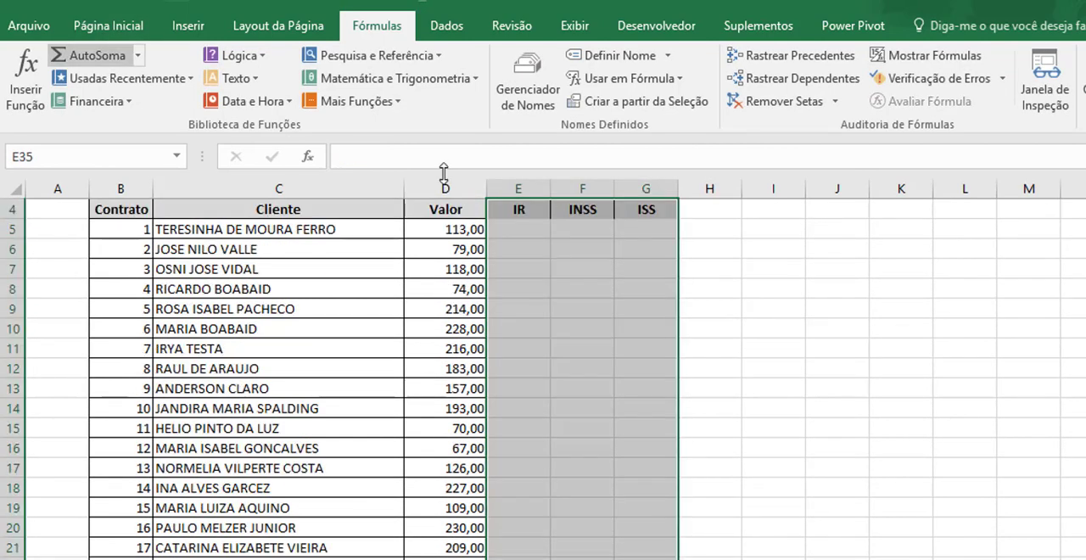
click(130, 31)
click(224, 93)
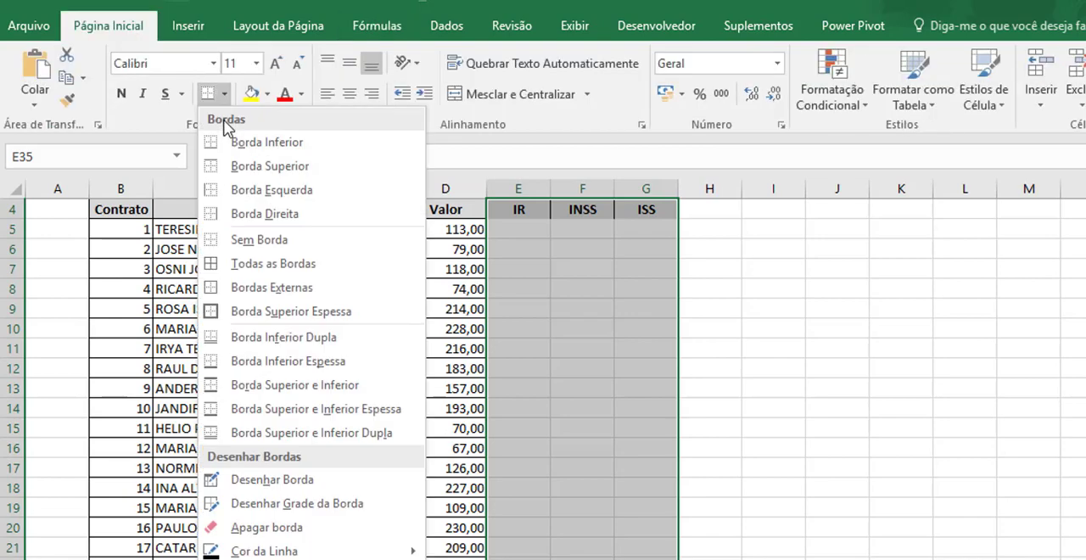
click(251, 260)
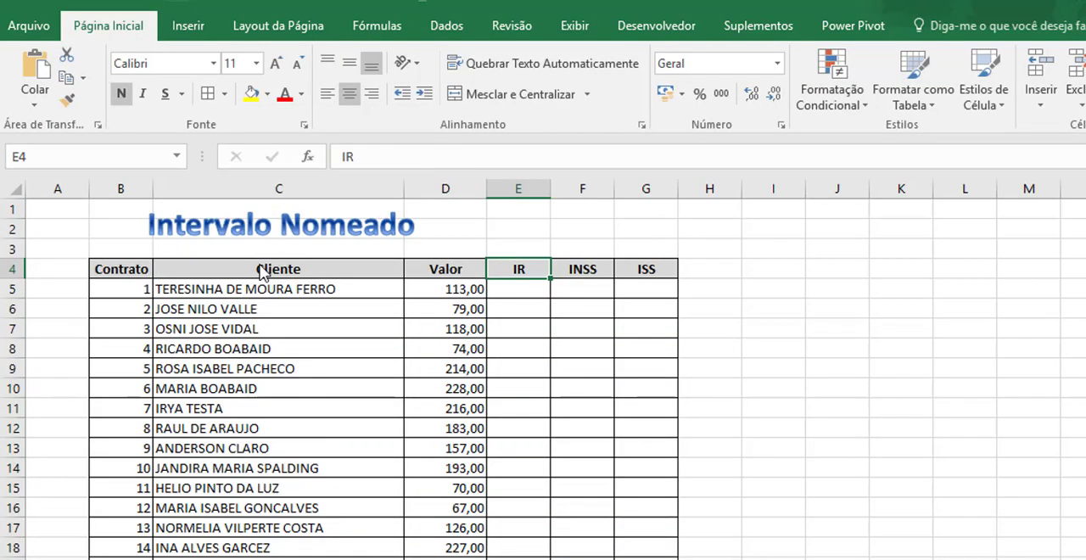
Calculate the IR tax in E5 with the formula =D5*IR and fill it down the IR column.
key(Return)
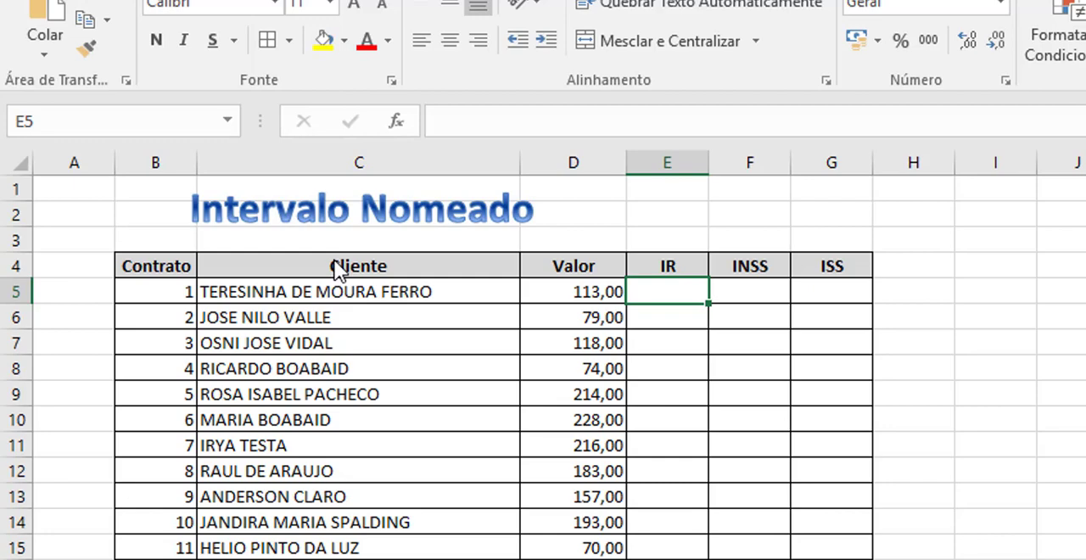
text(=)
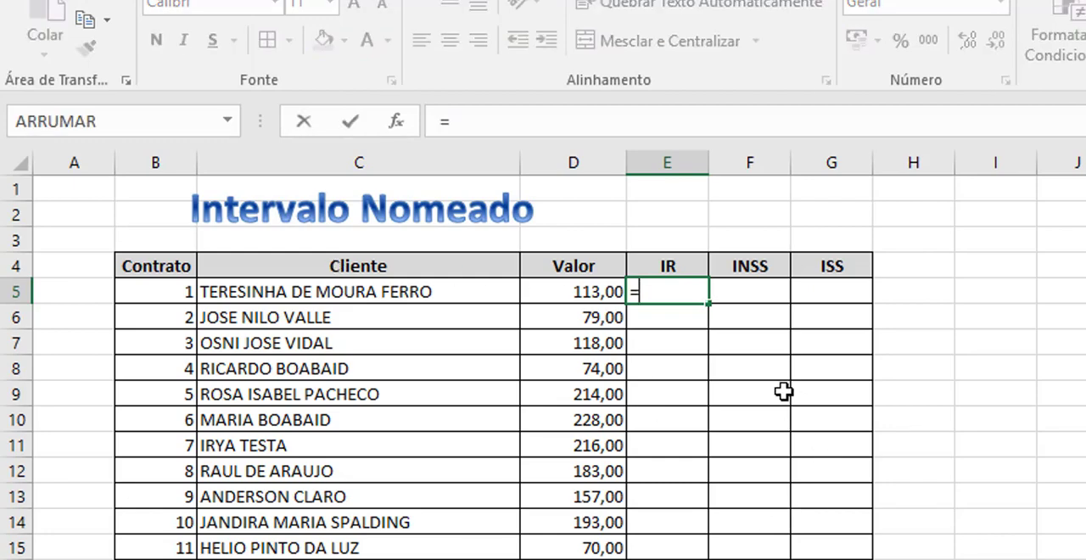
click(570, 289)
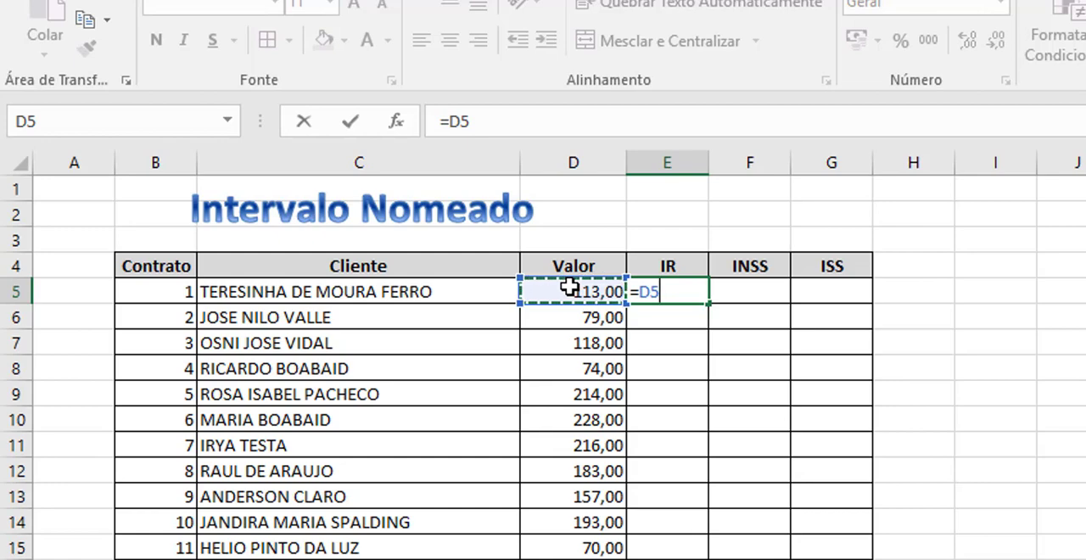
text(*)
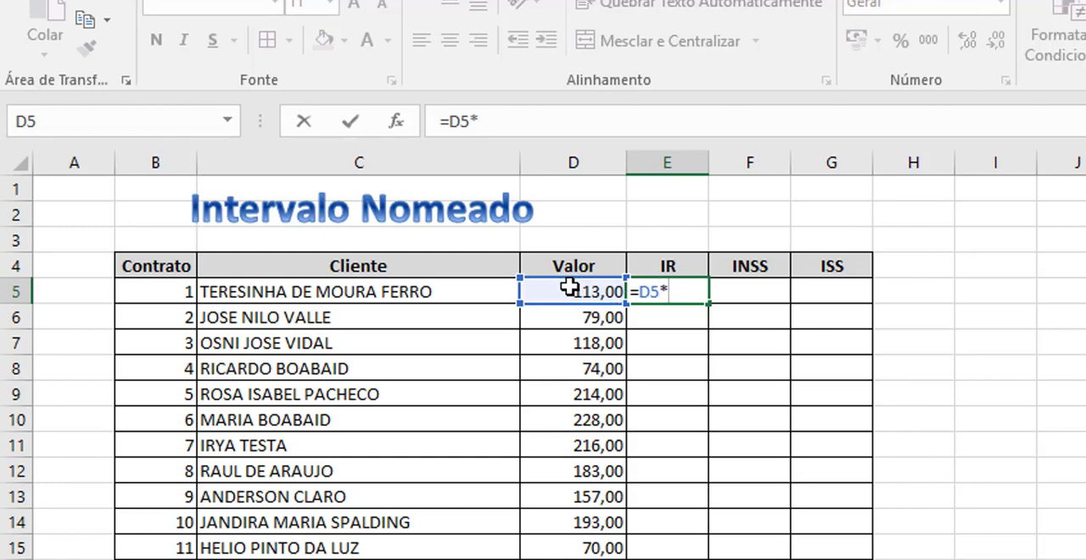
text(IR)
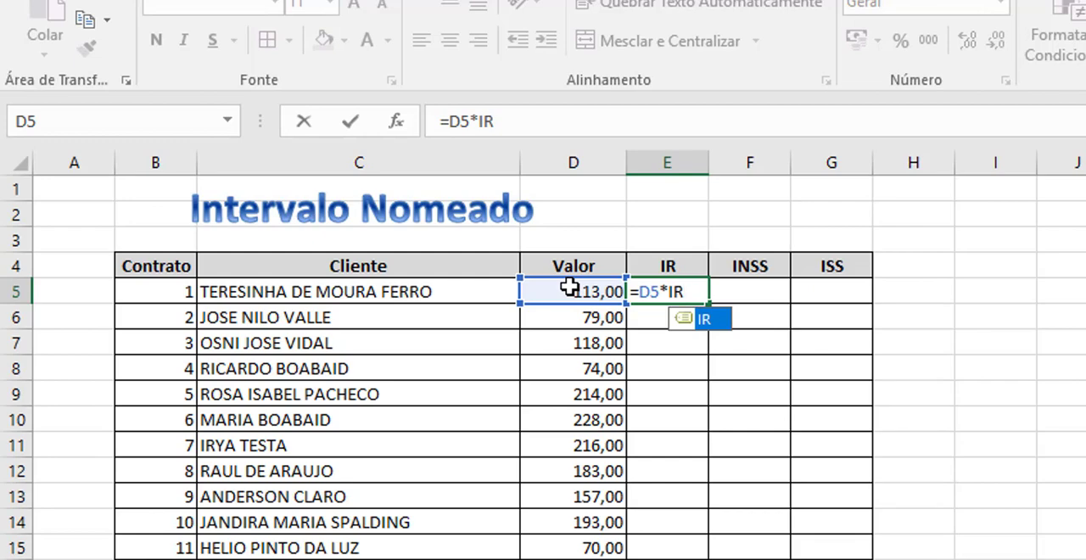
key(Return)
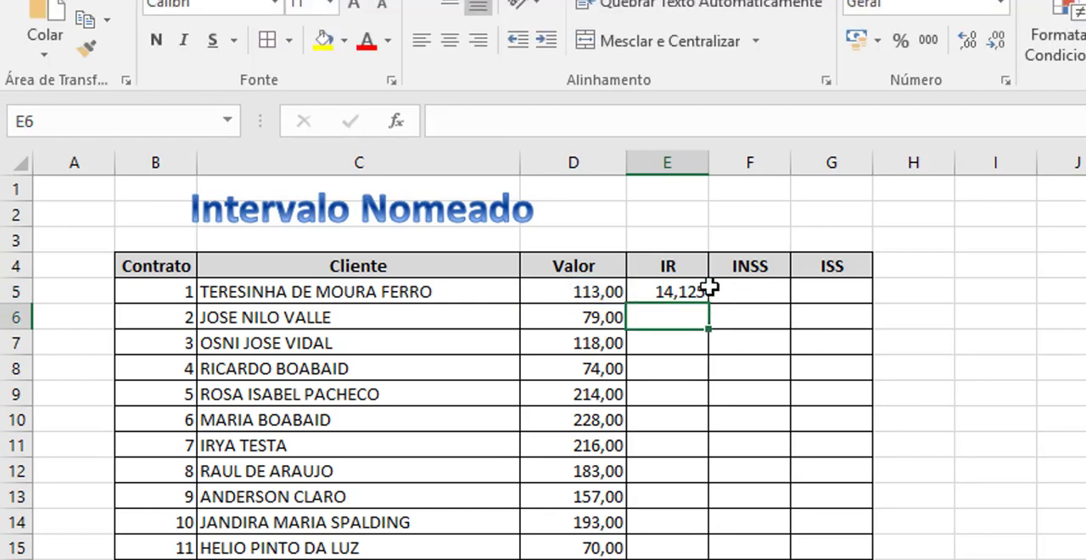
click(711, 290)
click(697, 289)
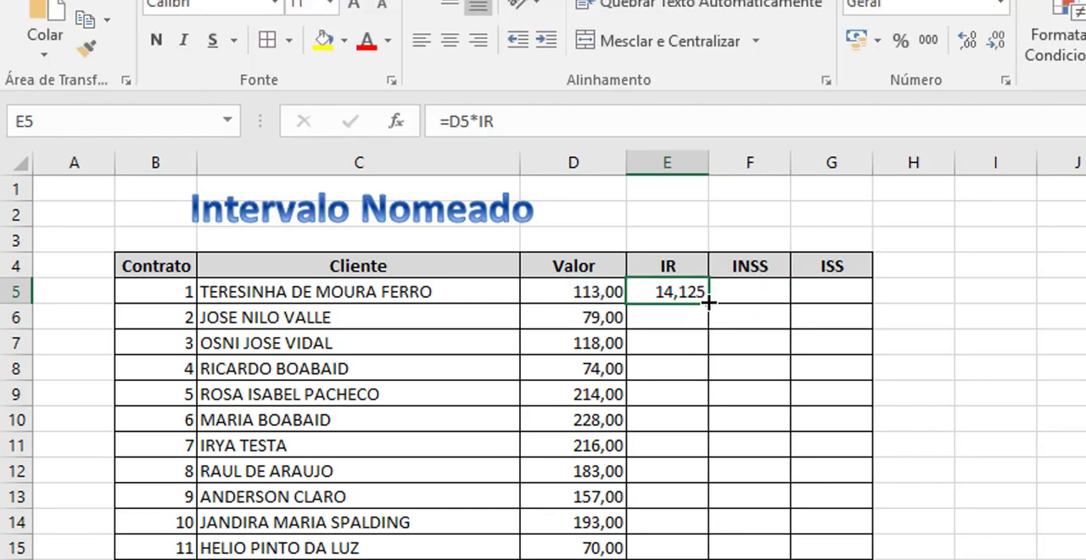
double_click(708, 301)
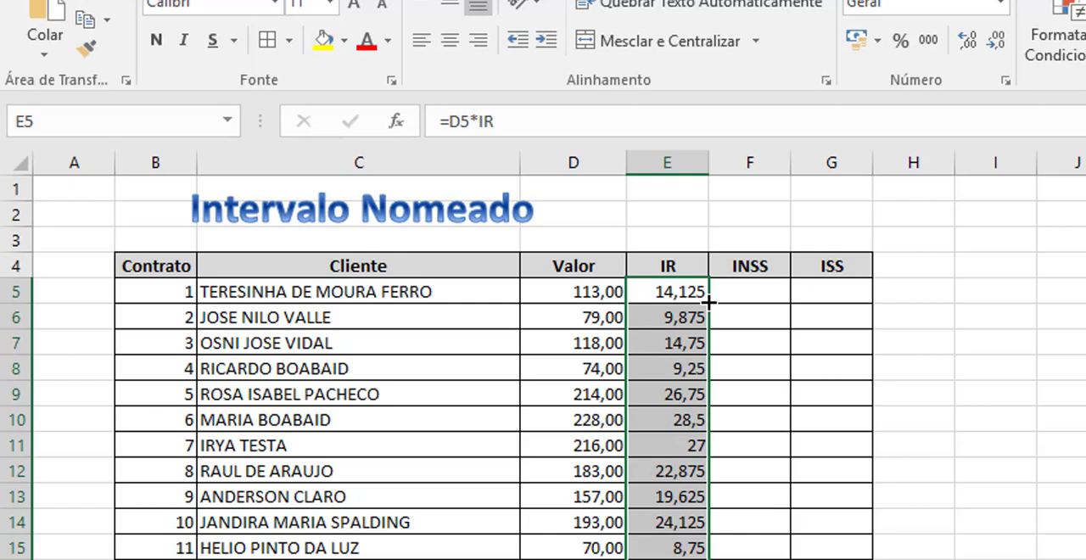
Calculate the INSS tax in F5 with the formula =D5*INSS and fill it down the INSS column.
click(733, 294)
text(=)
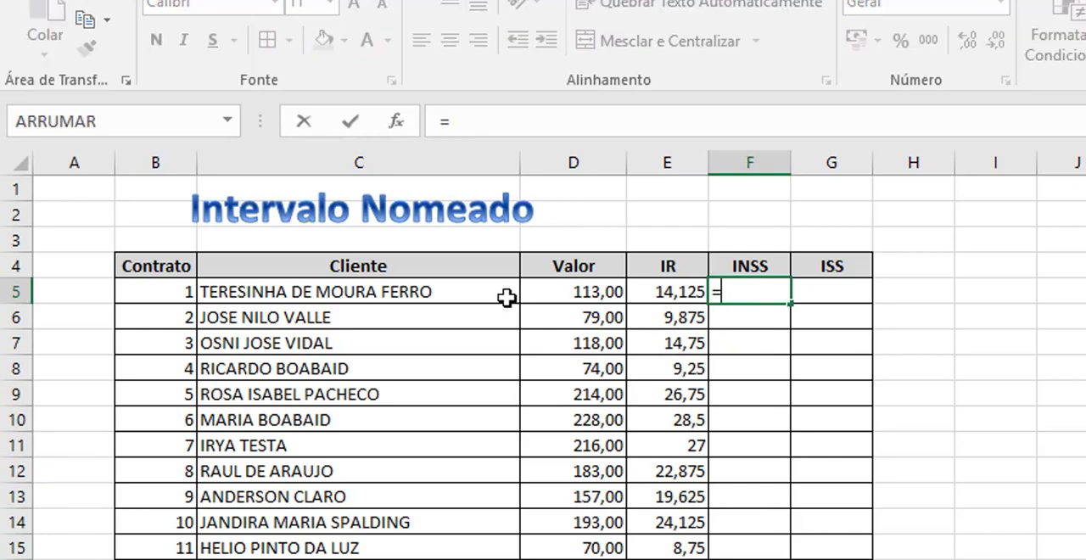
click(546, 291)
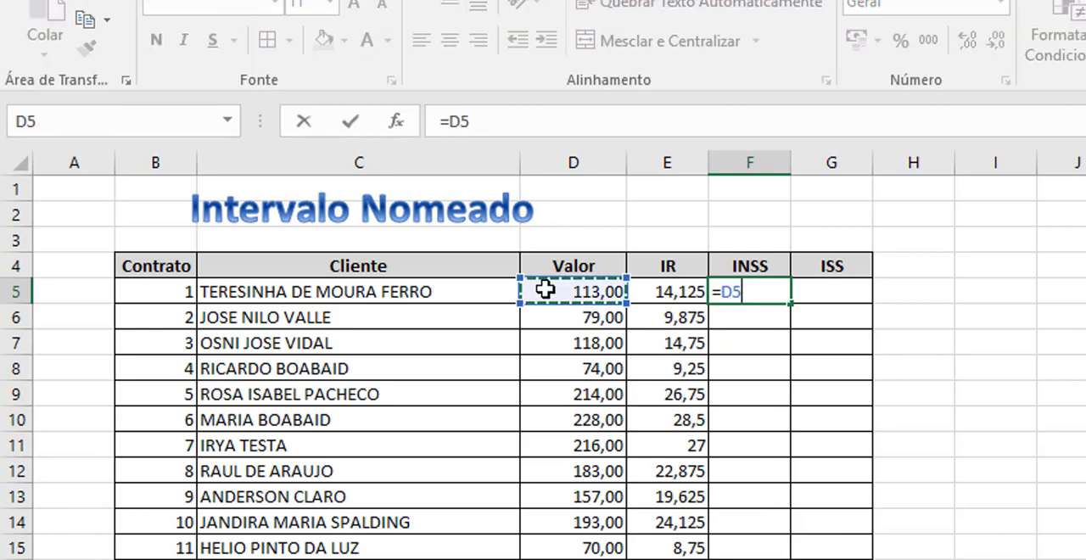
text(*)
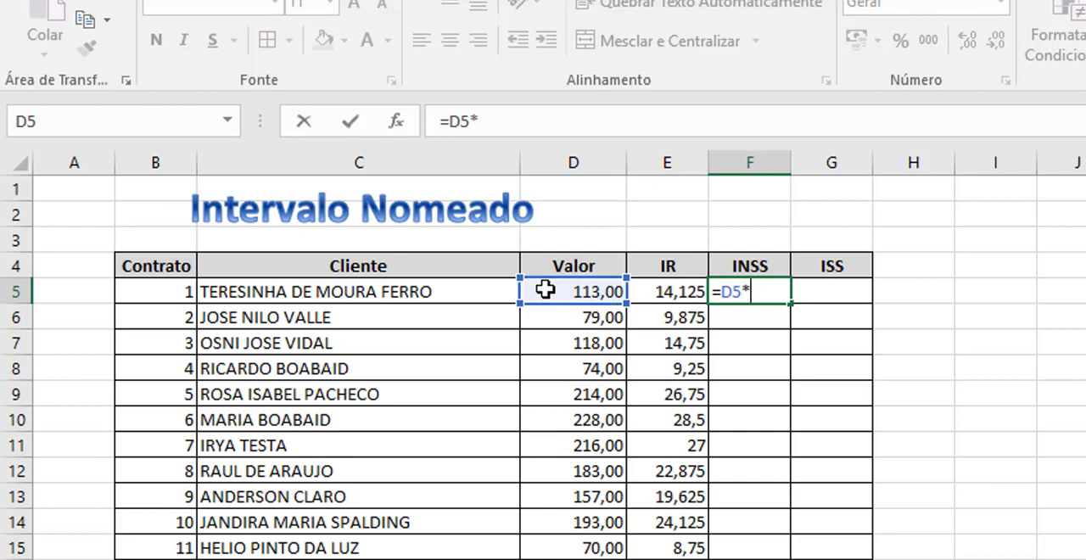
text(ins)
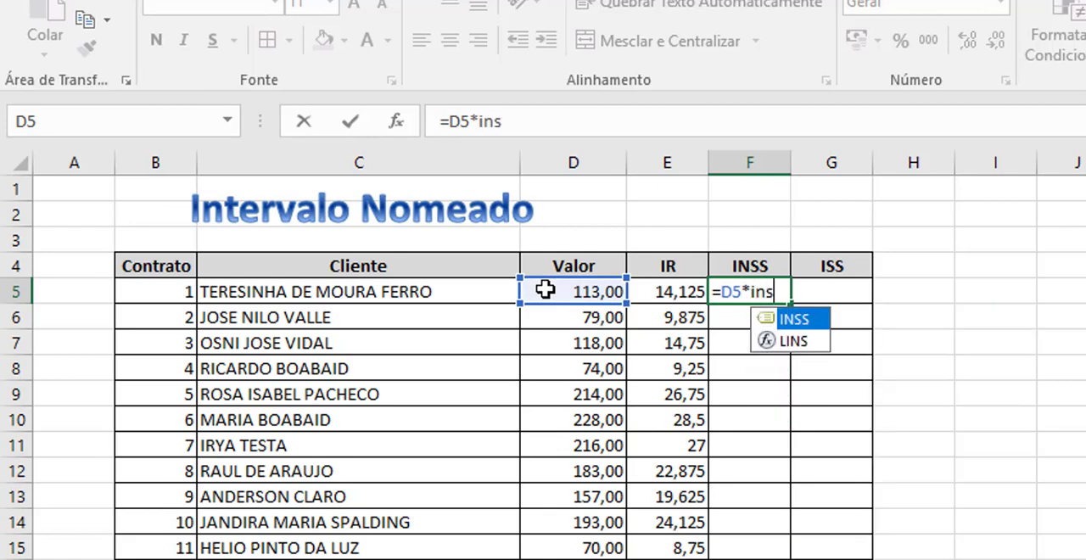
key(Tab)
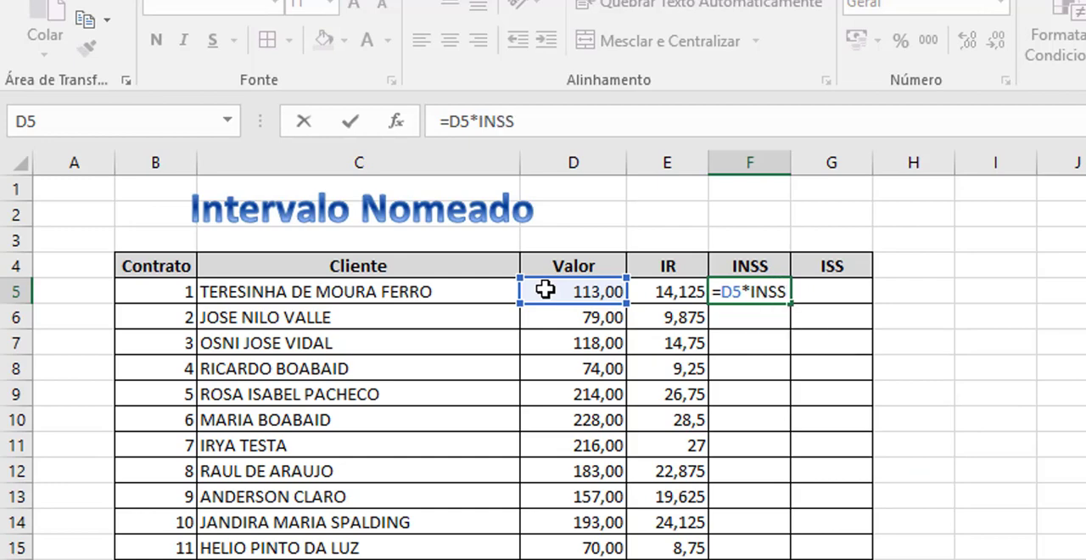
key(Return)
click(787, 299)
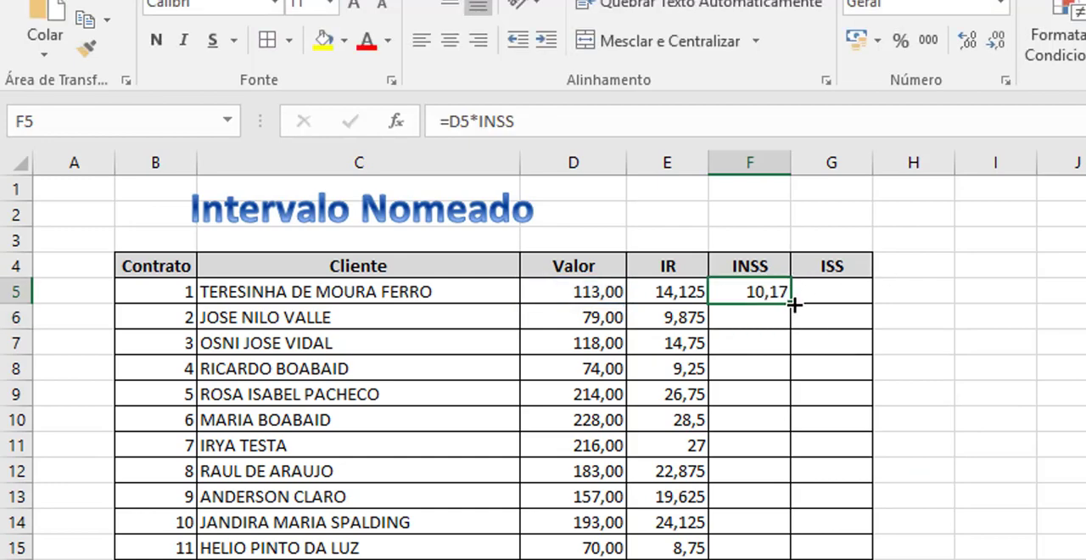
double_click(792, 303)
Calculate the ISS tax in G5 with the formula =D5*ISS and fill it down the ISS column.
click(822, 299)
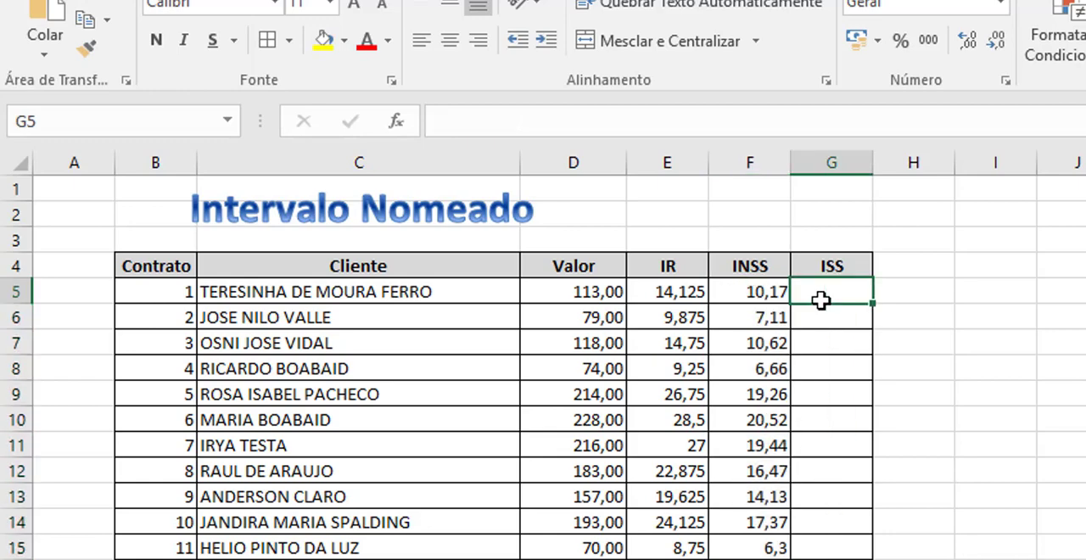
text(=)
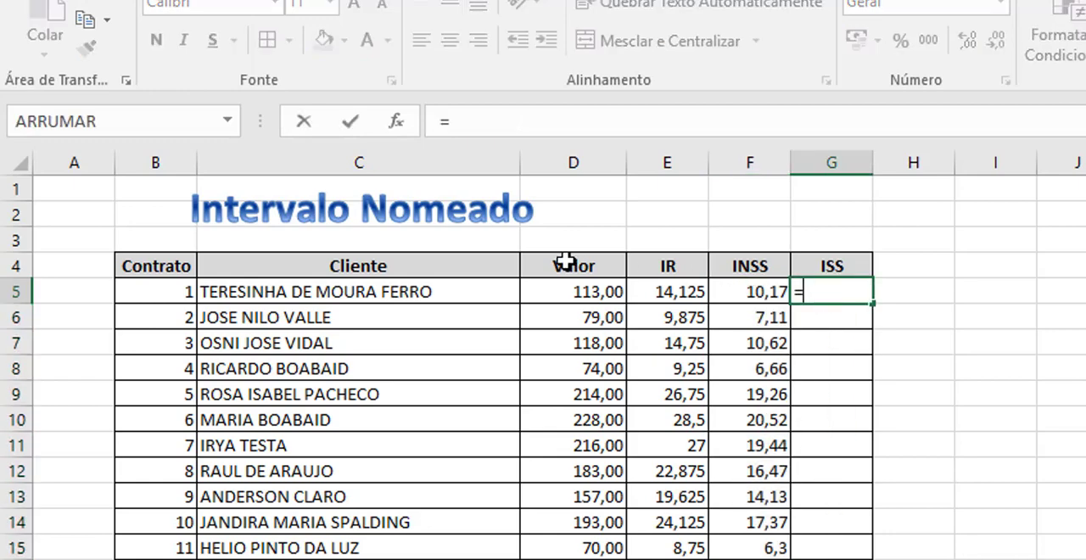
click(554, 292)
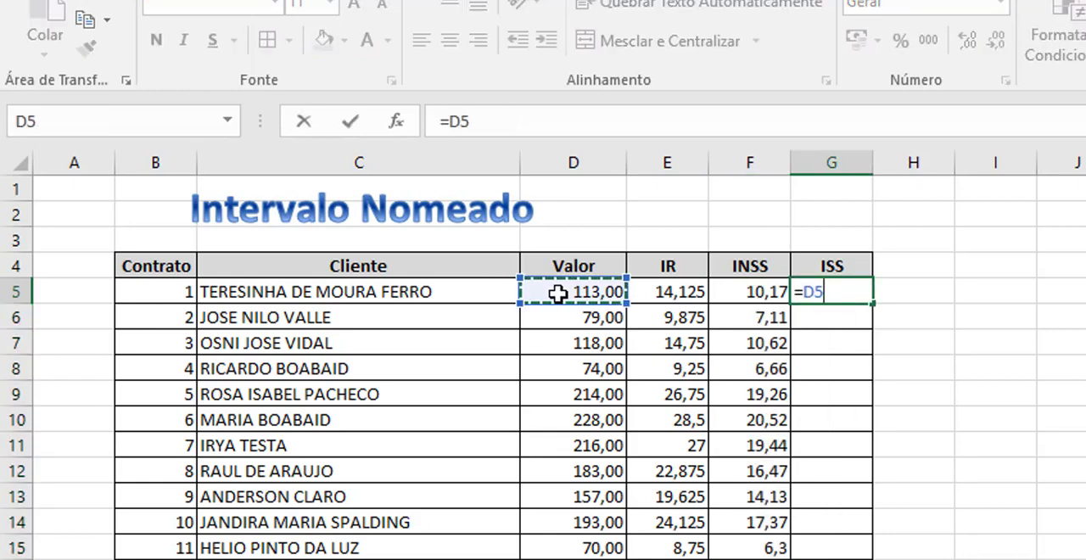
text(*)
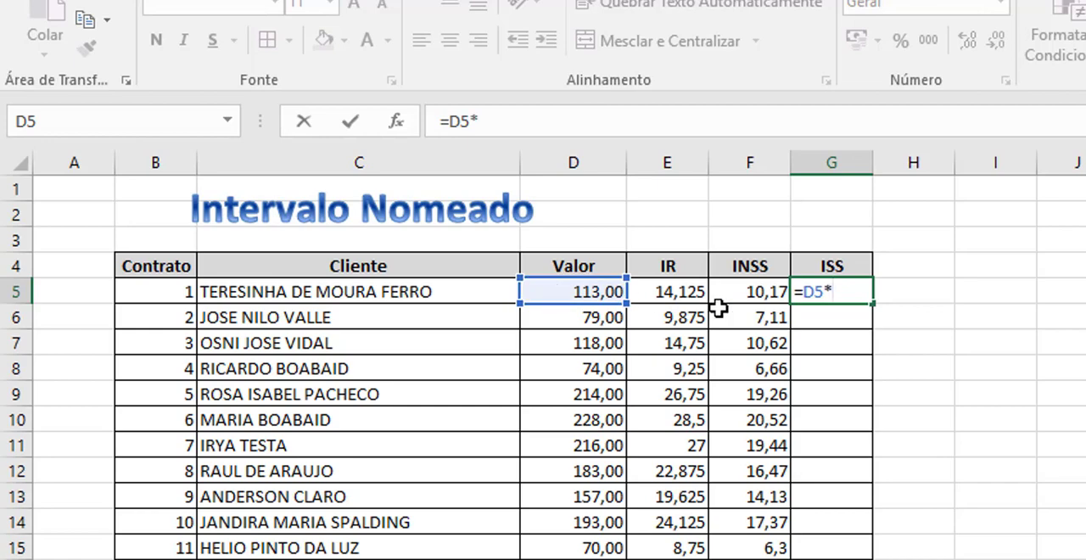
text(iss)
key(Return)
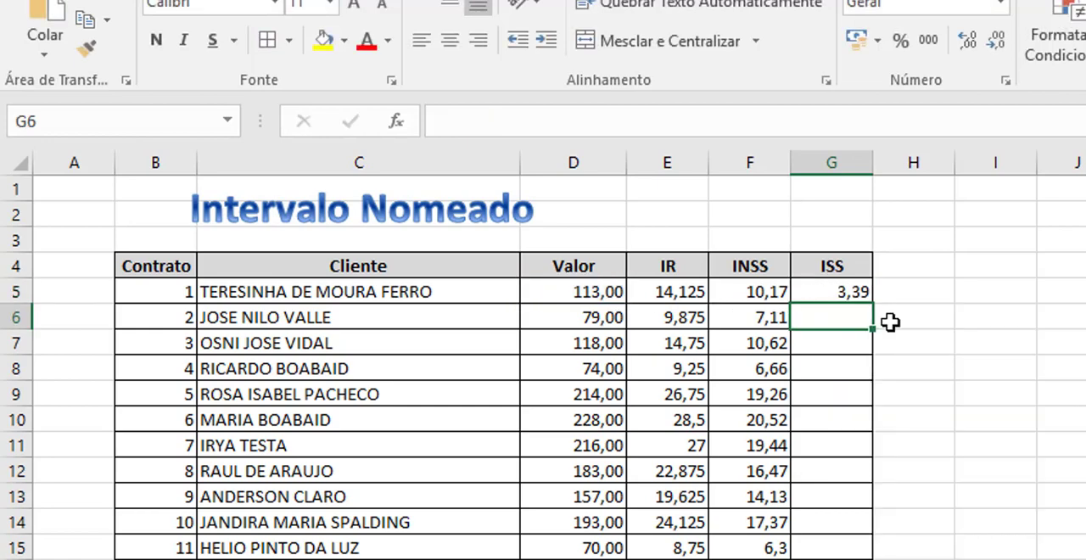
key(Up)
double_click(872, 300)
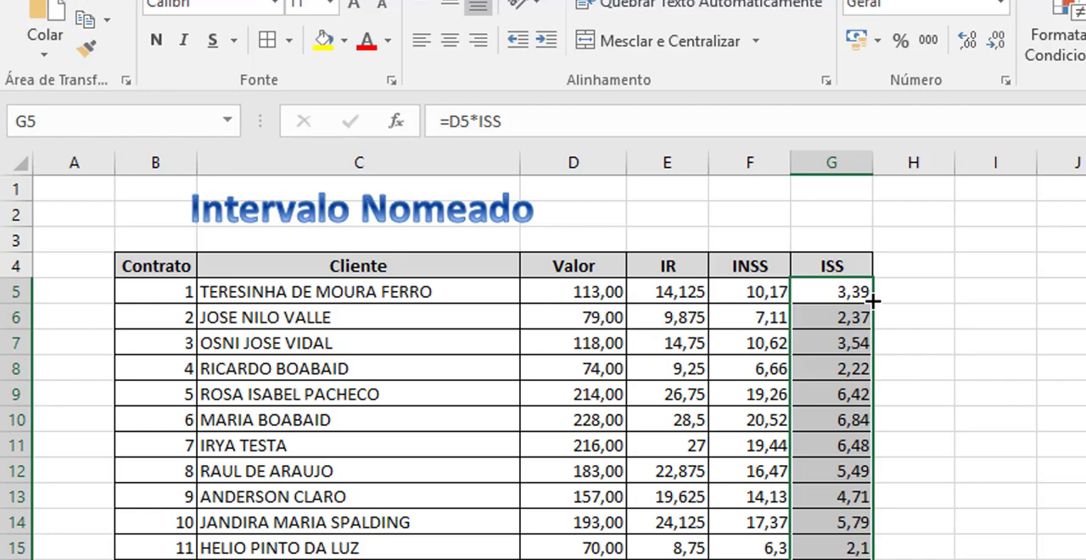
Format all calculated values in the IR, INSS and ISS columns with the comma style and two decimal places.
key(shift+Left)
key(shift+Left)
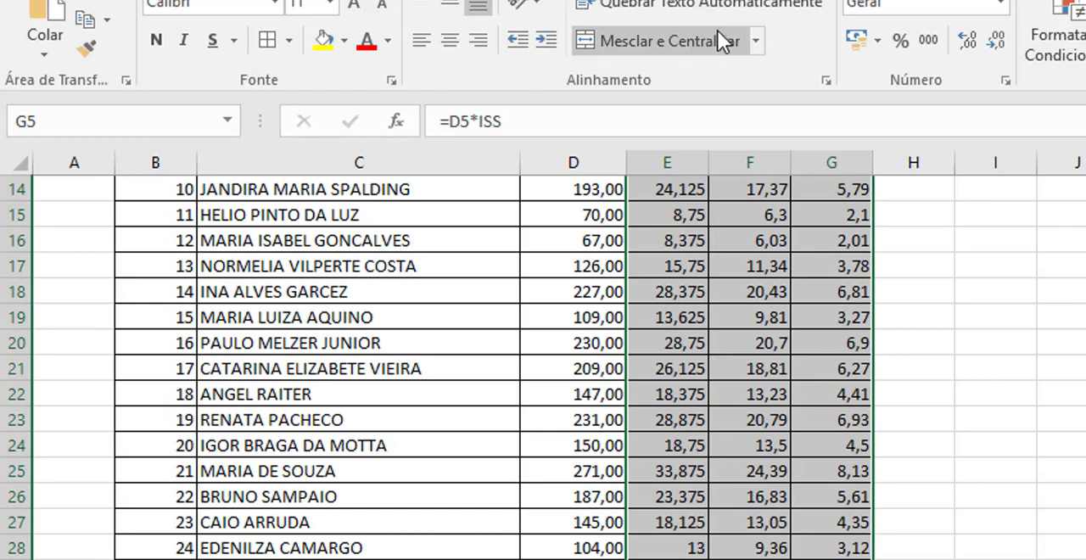
scroll(498, 267, up, 5)
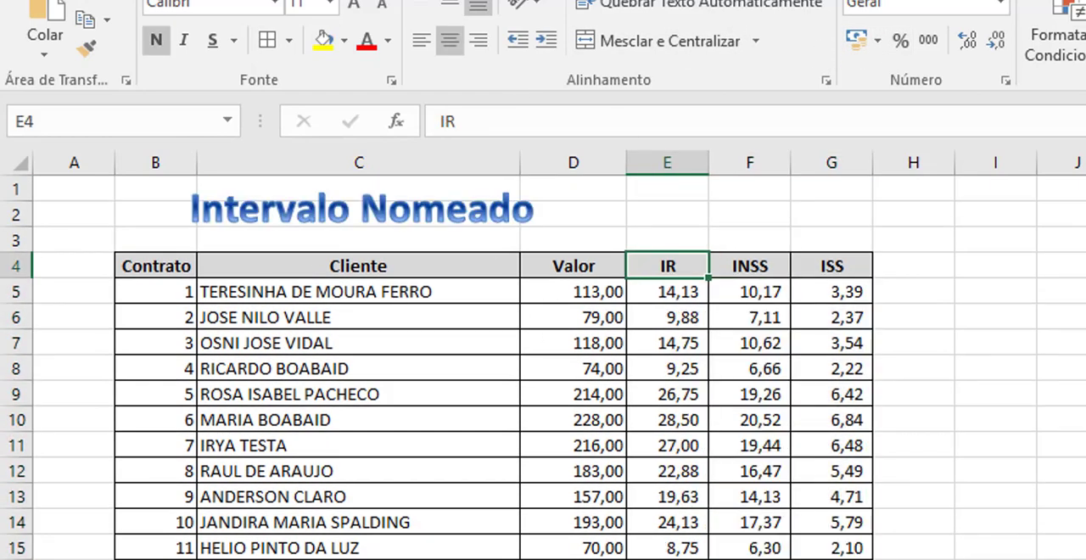
Set the ISS rate in C8 of the Alíquotas sheet to 2,5%, shown with one decimal, and return to Relatório 1.
key(ctrl+Page_Down)
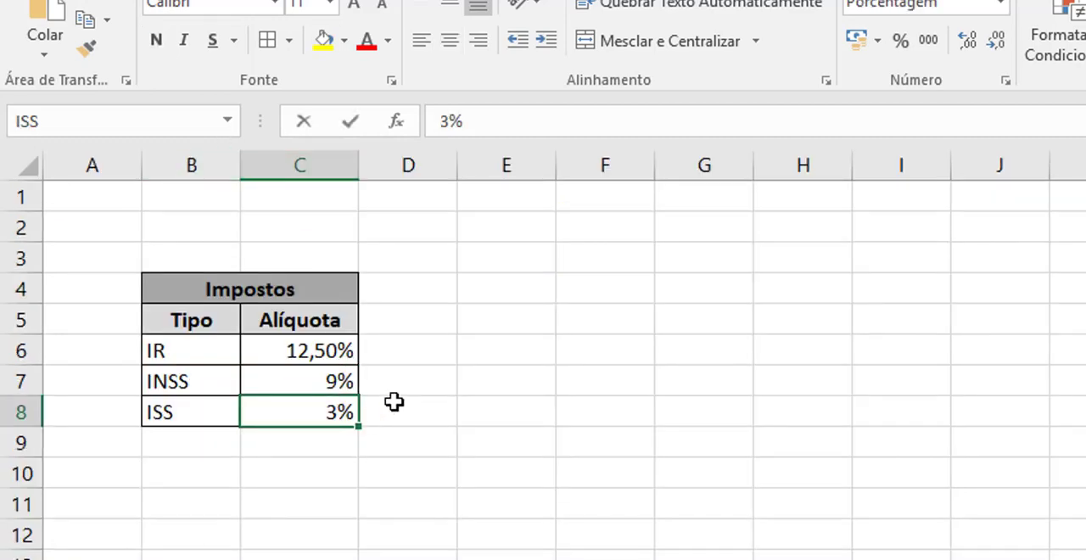
text(2,5)
key(Return)
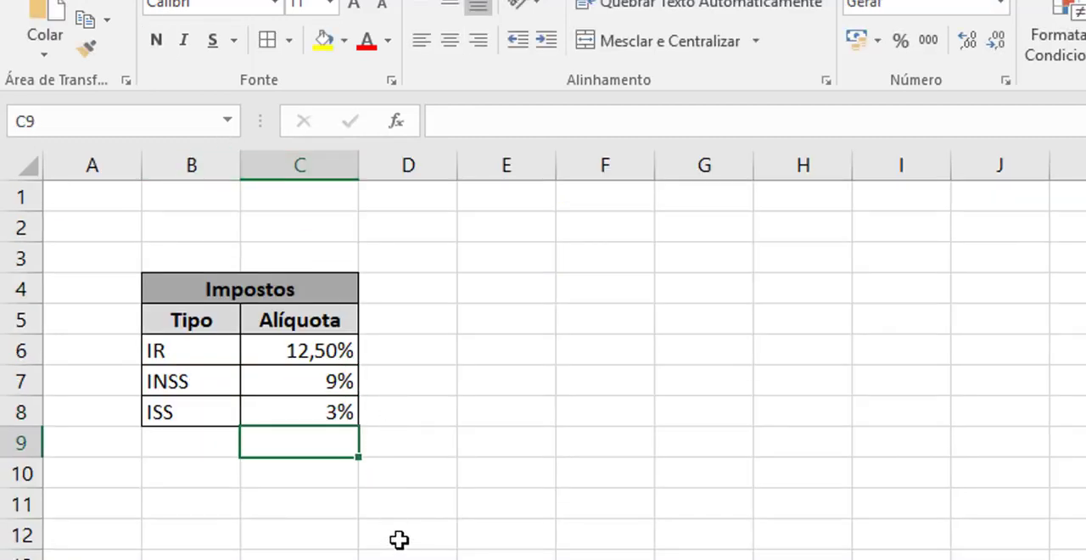
click(326, 409)
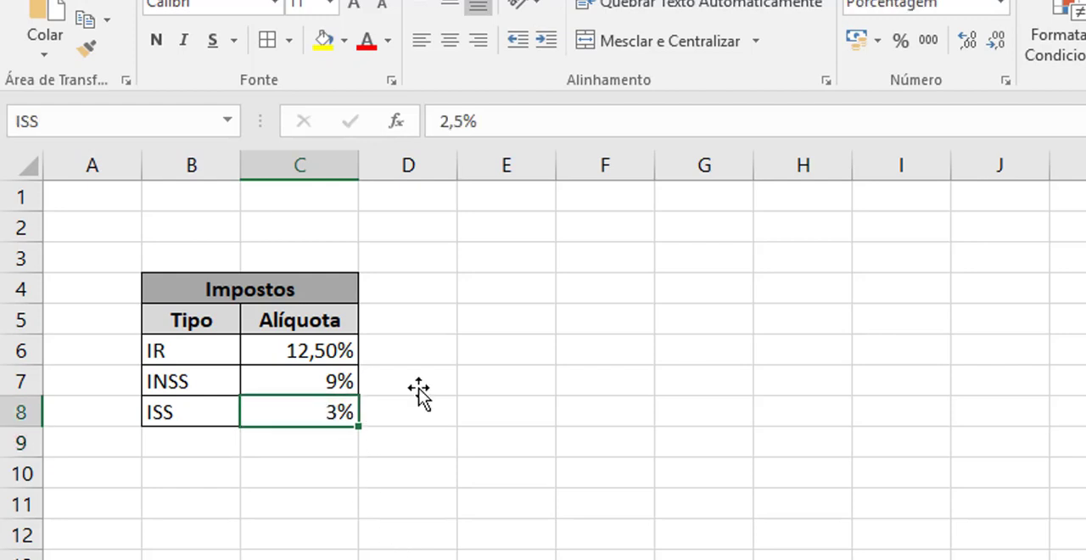
click(993, 37)
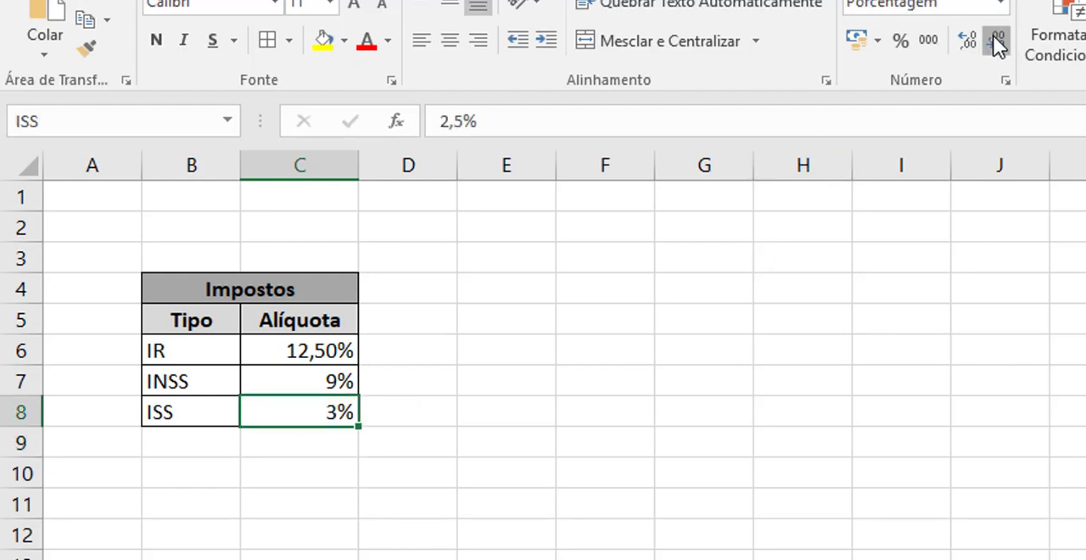
click(972, 41)
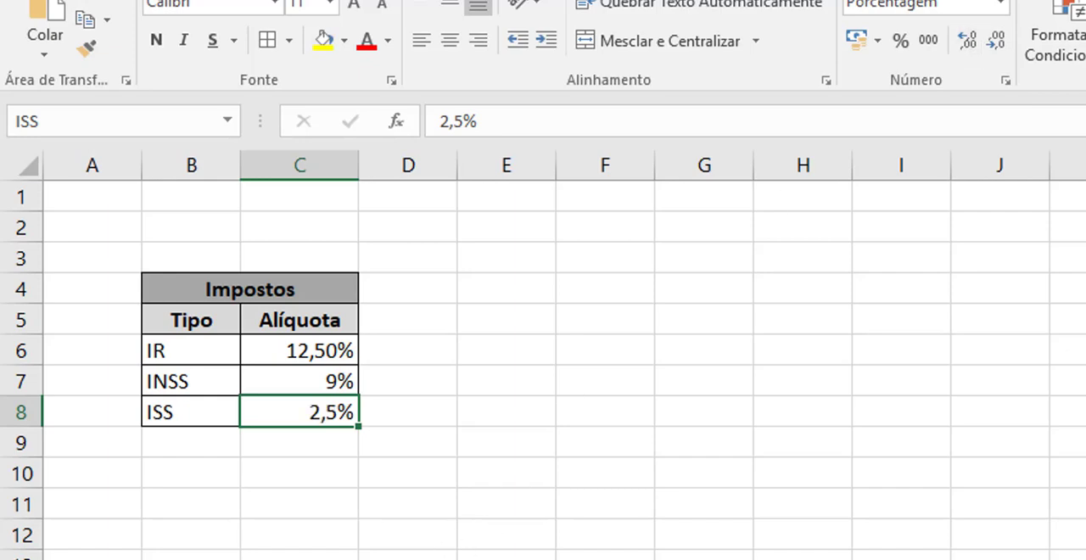
click(220, 556)
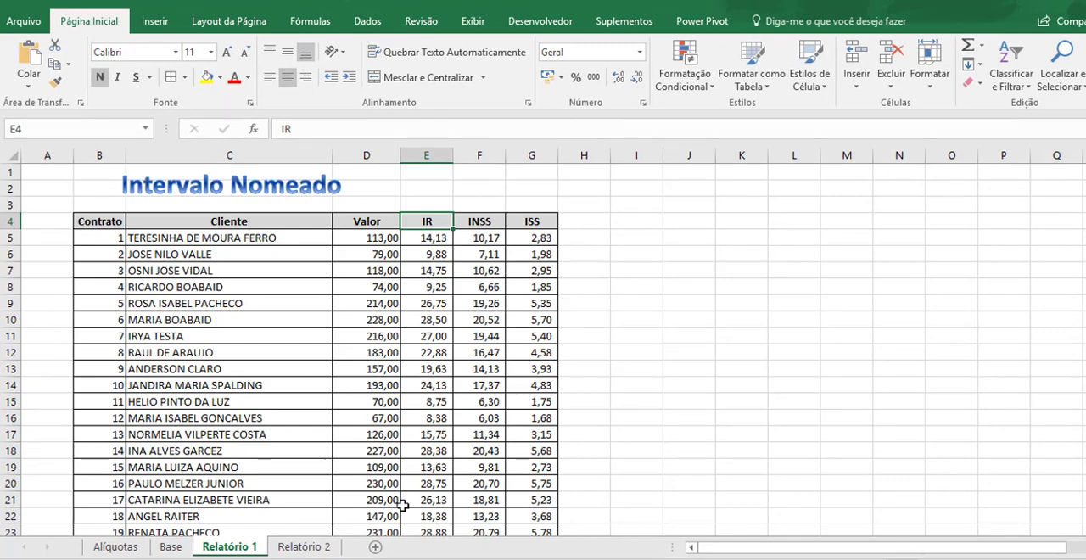
On the Relatório 2 sheet, set the scroll bar's current and minimum values to 1, maximum to 22 and page change to 5.
click(117, 548)
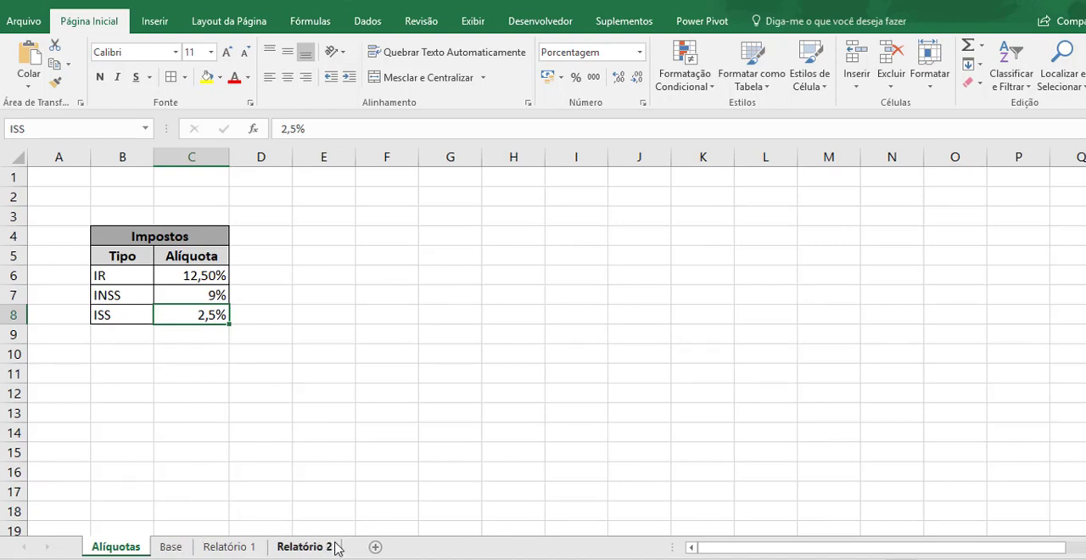
click(310, 547)
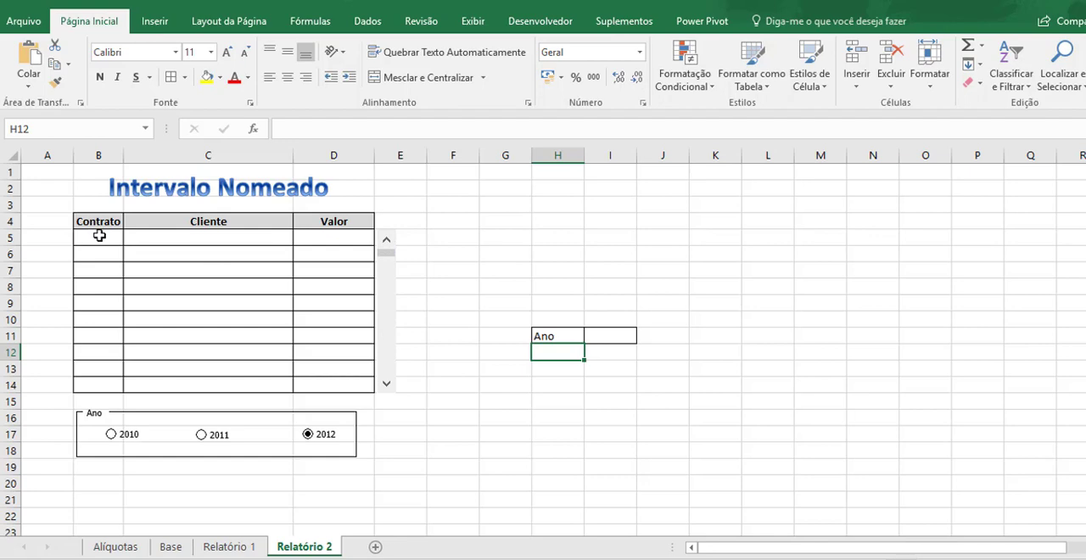
ctrl+click(384, 292)
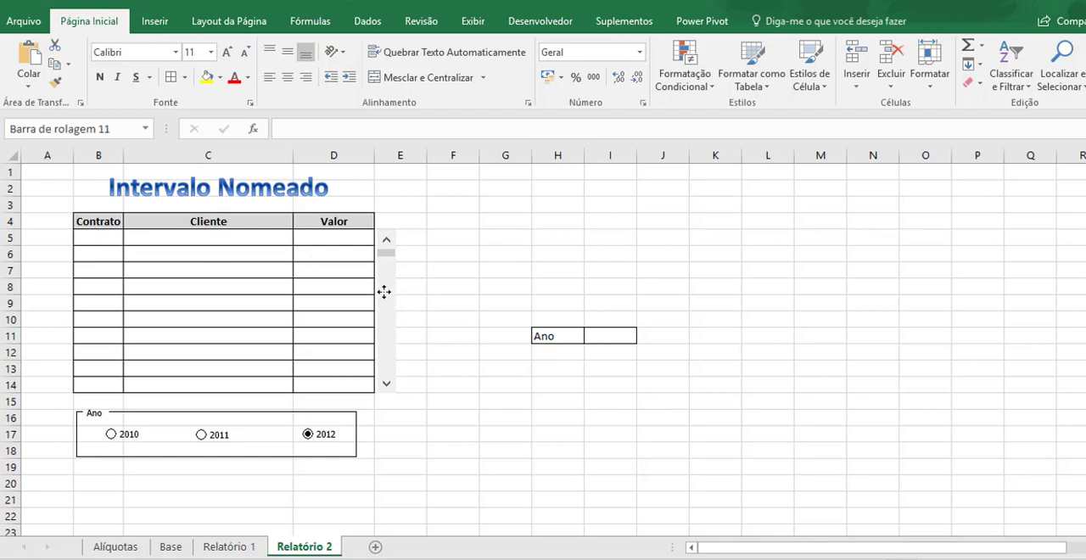
right_click(385, 292)
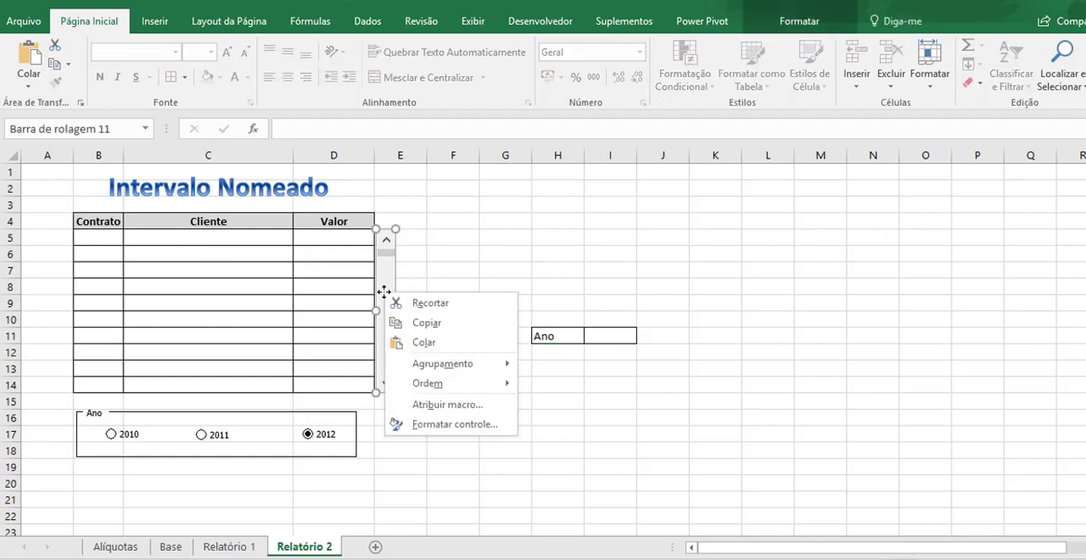
click(457, 426)
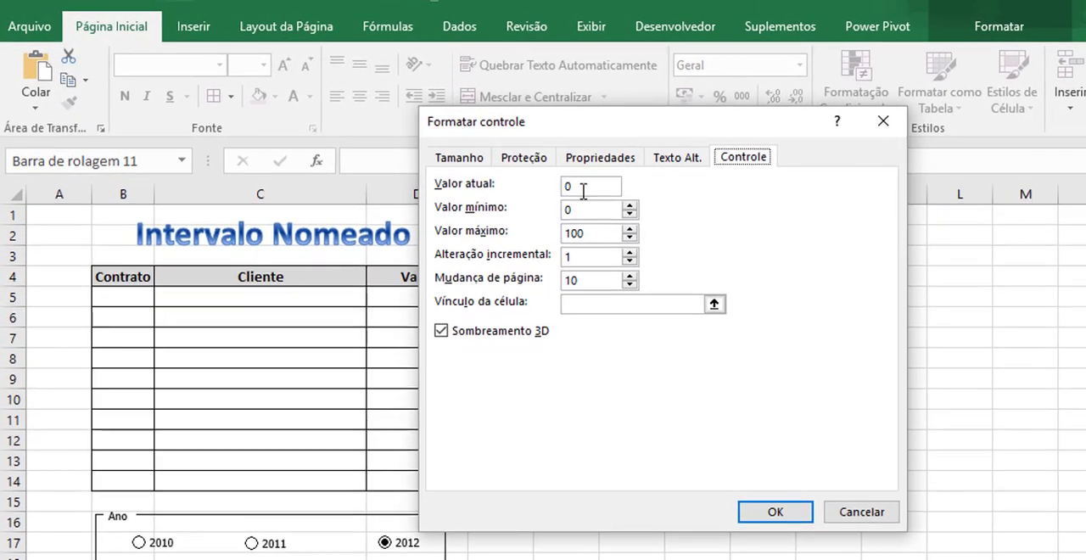
drag(584, 188, 509, 181)
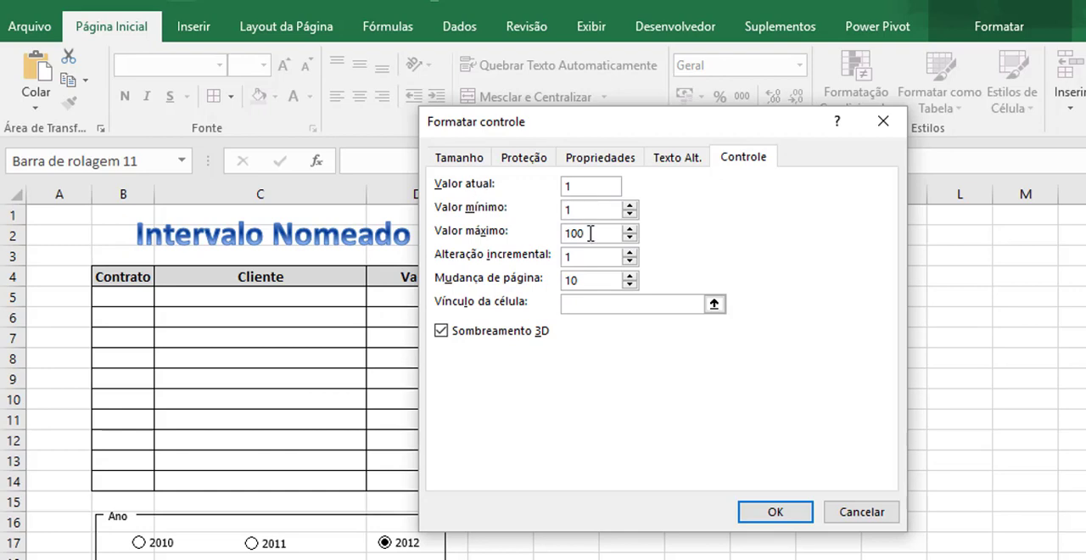
drag(590, 233, 497, 233)
text(22)
key(Tab)
key(Tab)
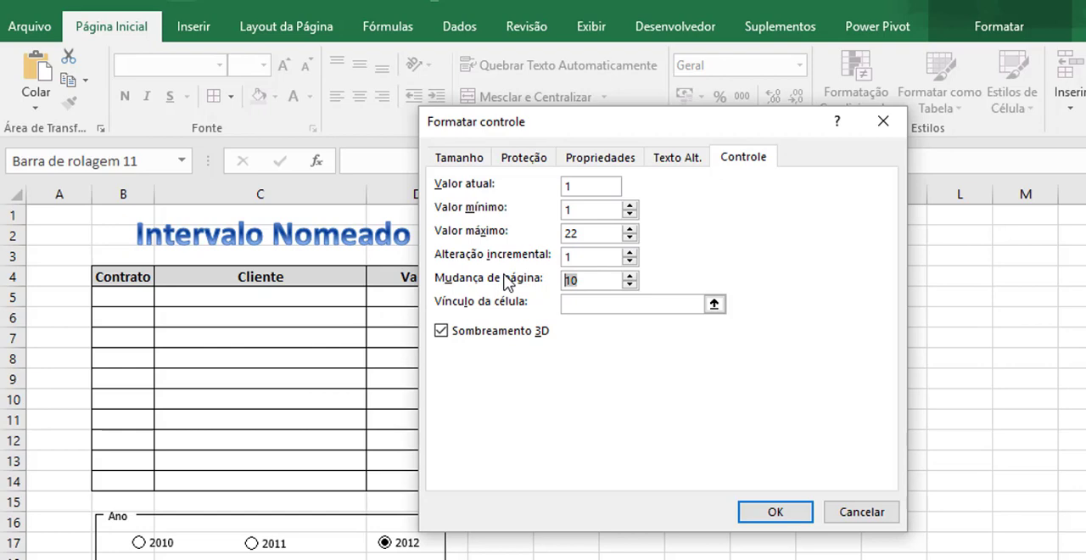
text(5)
Link the scroll bar to cell B5, the first cell under Contrato, and apply the control settings.
drag(562, 129, 676, 117)
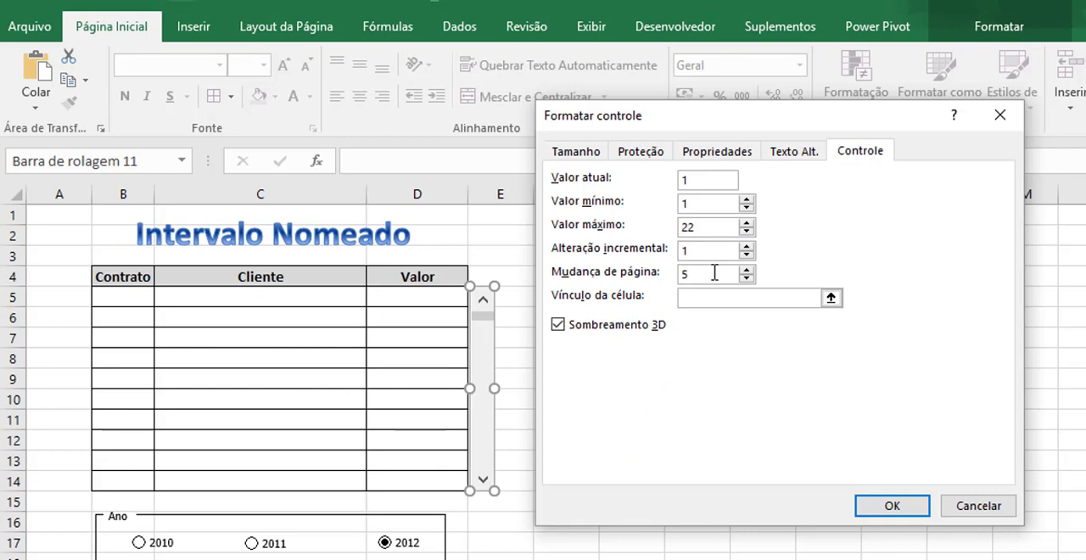
click(717, 298)
click(134, 299)
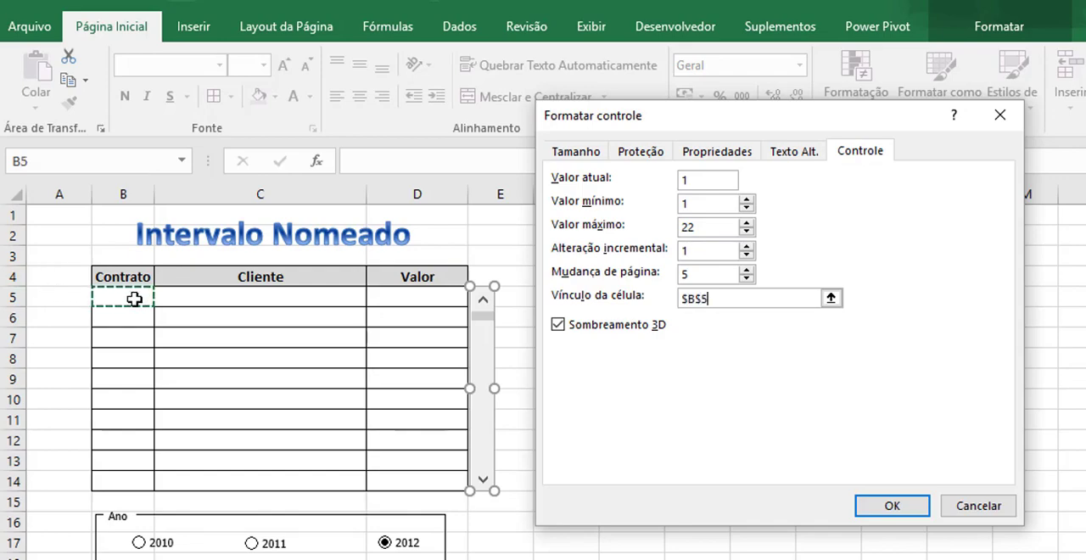
key(Return)
click(606, 406)
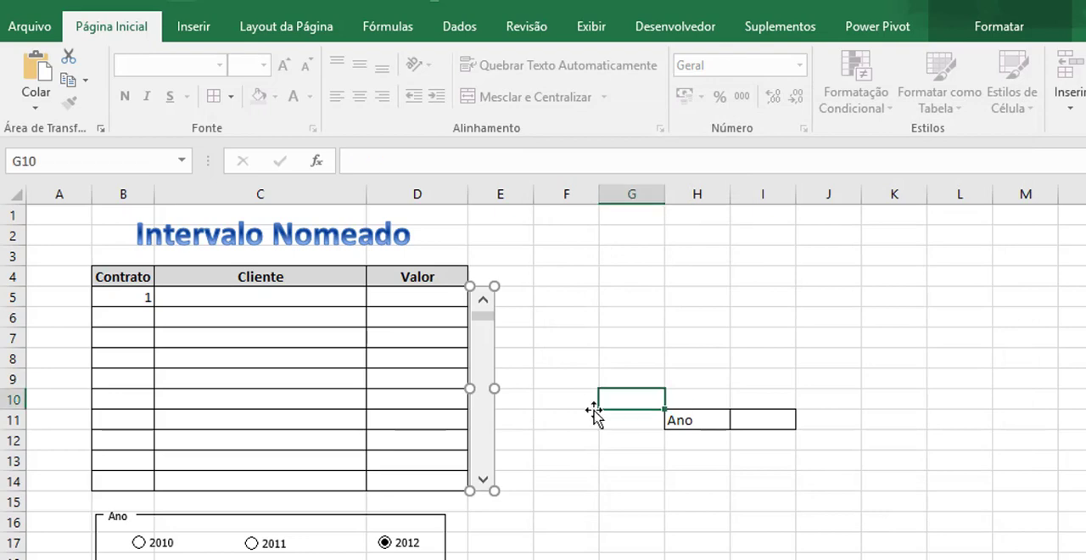
Test the scroll bar by moving the contract number in B5 forward and back, in single and page increments.
click(485, 481)
click(485, 481)
click(486, 482)
click(486, 482)
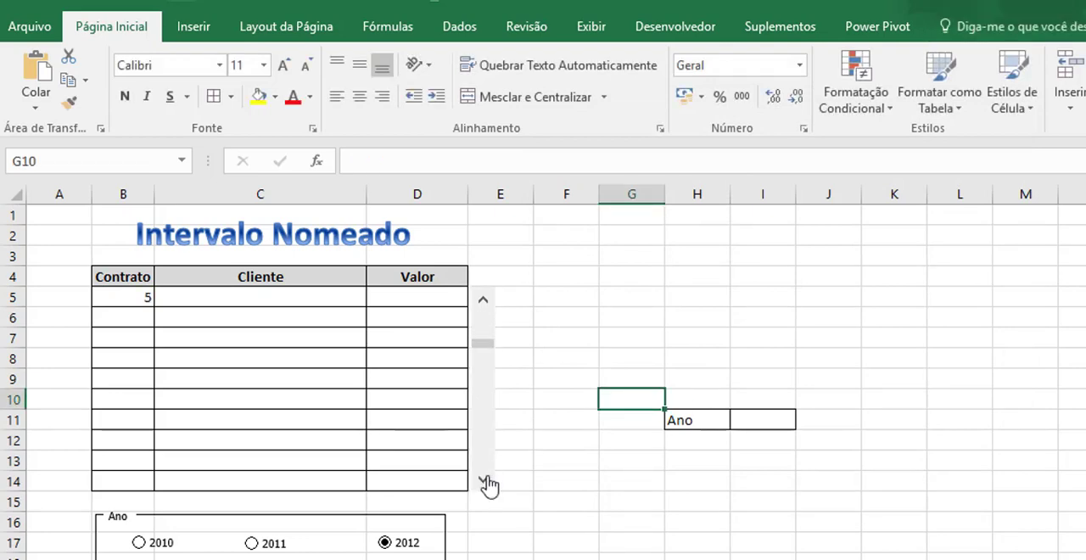
click(486, 482)
click(486, 482)
click(486, 482)
click(485, 482)
click(485, 482)
click(485, 482)
click(485, 482)
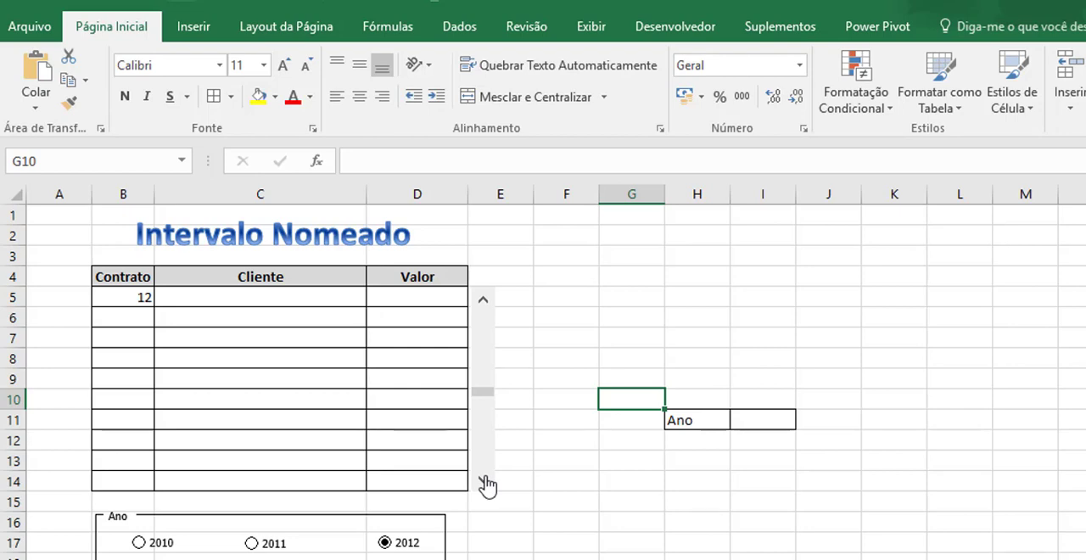
click(491, 375)
click(487, 484)
click(486, 483)
click(487, 483)
click(486, 483)
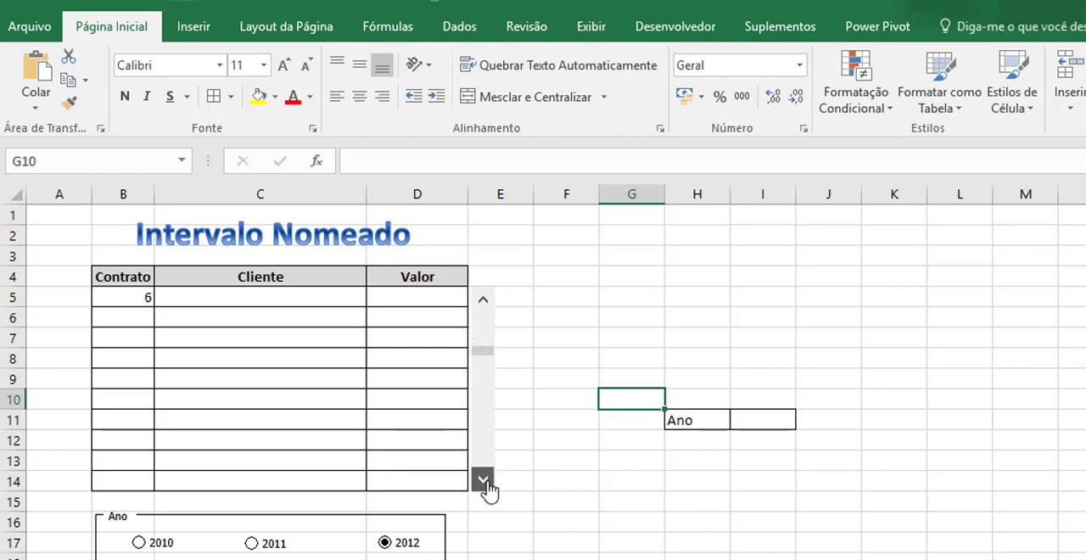
click(486, 484)
click(482, 301)
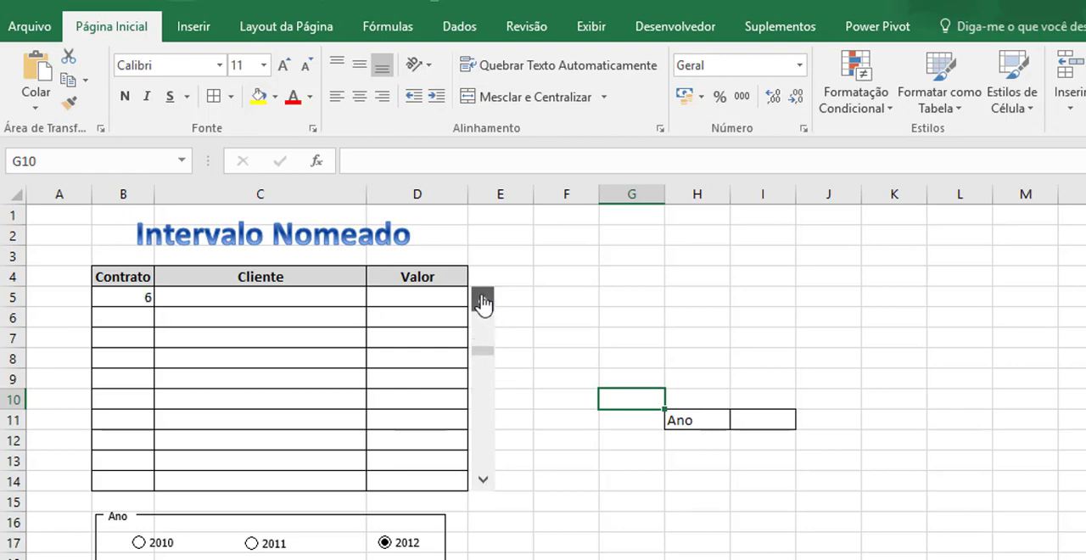
Move the scroll bar back to contract number 3 in B5.
click(483, 302)
click(483, 302)
click(484, 303)
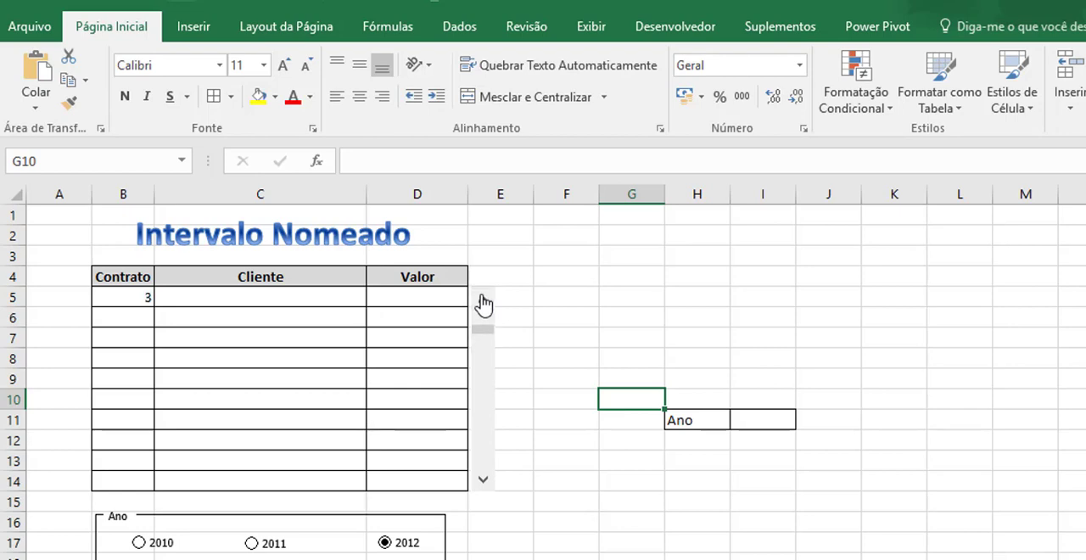
Enter the formula =B5+1 in B6 and fill it down the Contrato column through B14.
click(145, 314)
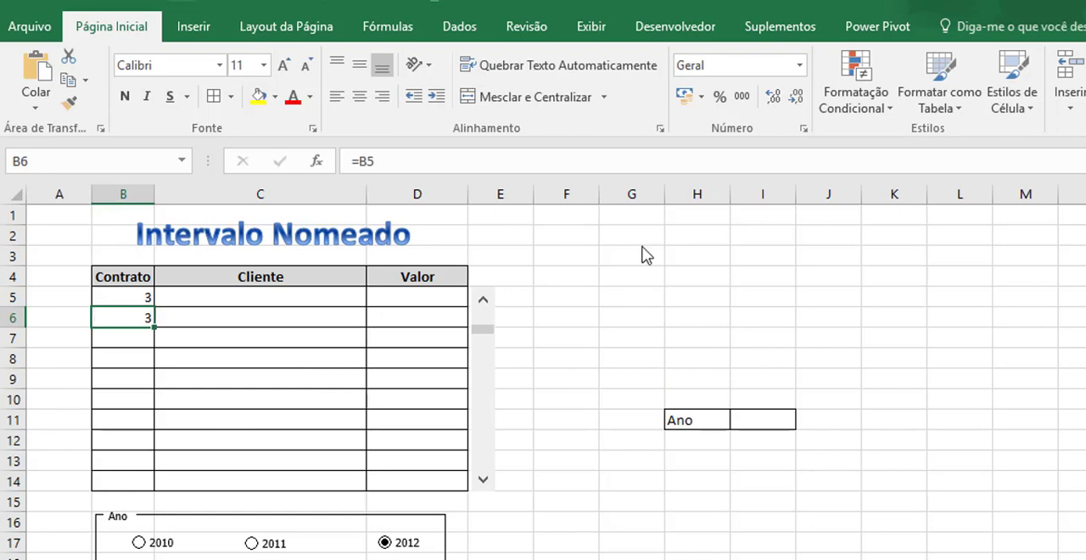
text(=)
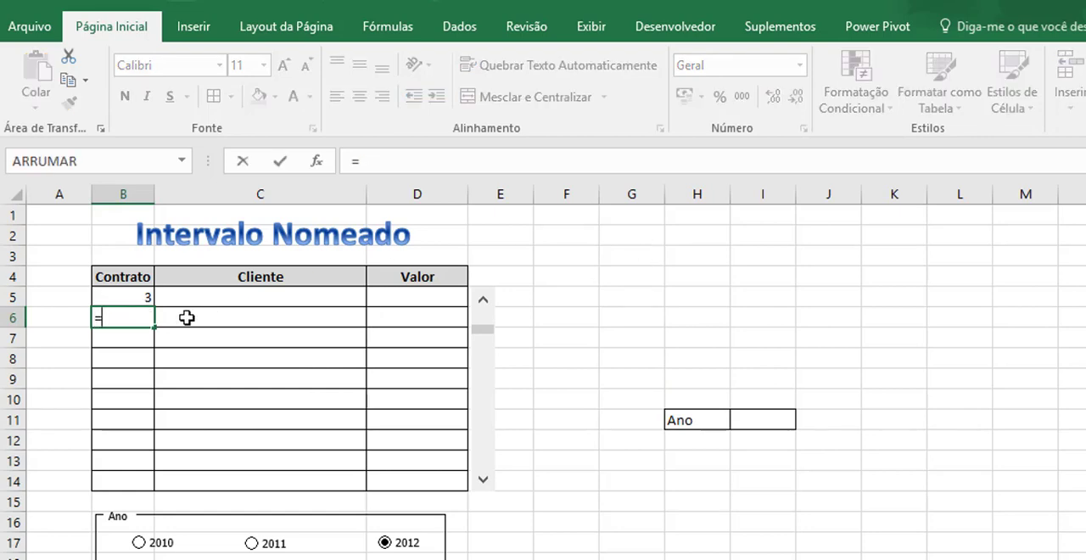
click(109, 296)
text(+1)
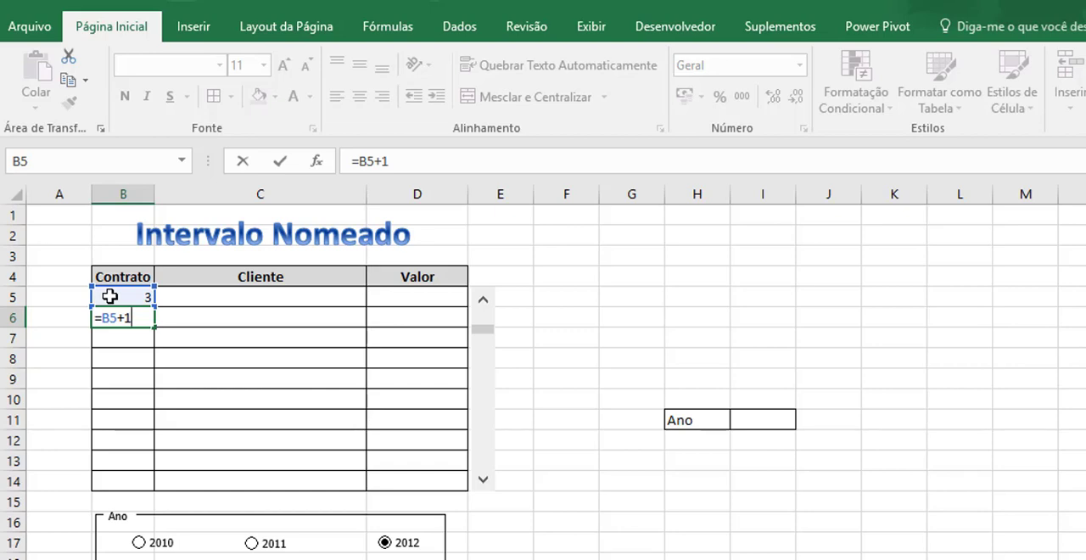
key(Return)
click(143, 314)
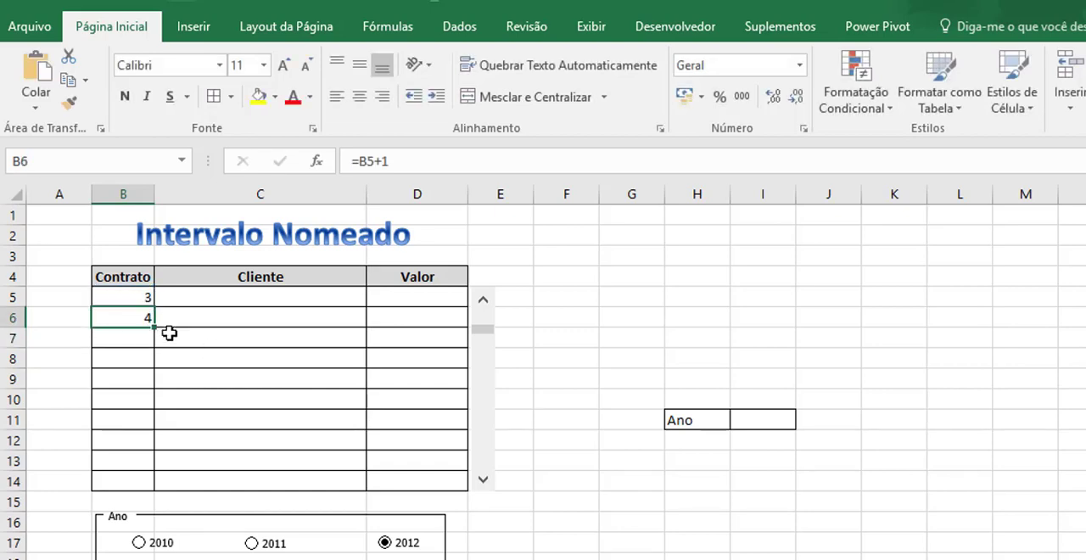
drag(155, 325, 160, 484)
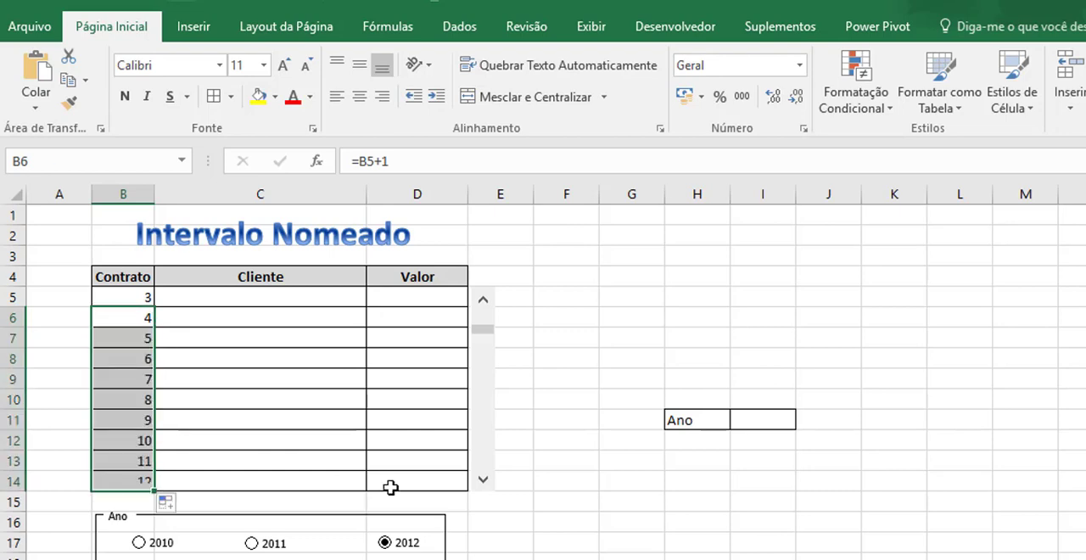
Test the scroll bar by advancing the whole Contrato list forward until it reaches its last position.
click(649, 501)
click(485, 476)
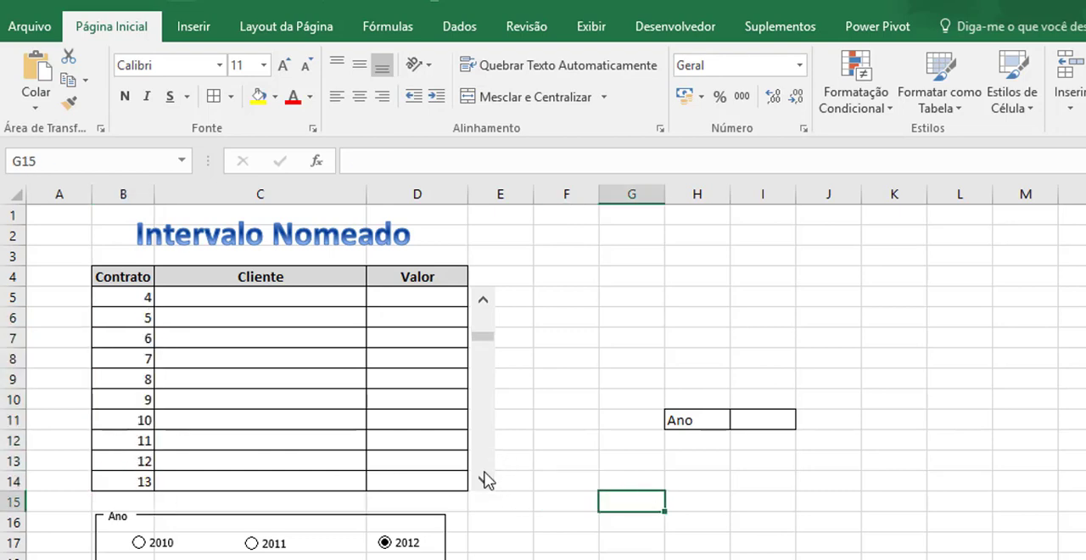
click(485, 476)
click(486, 475)
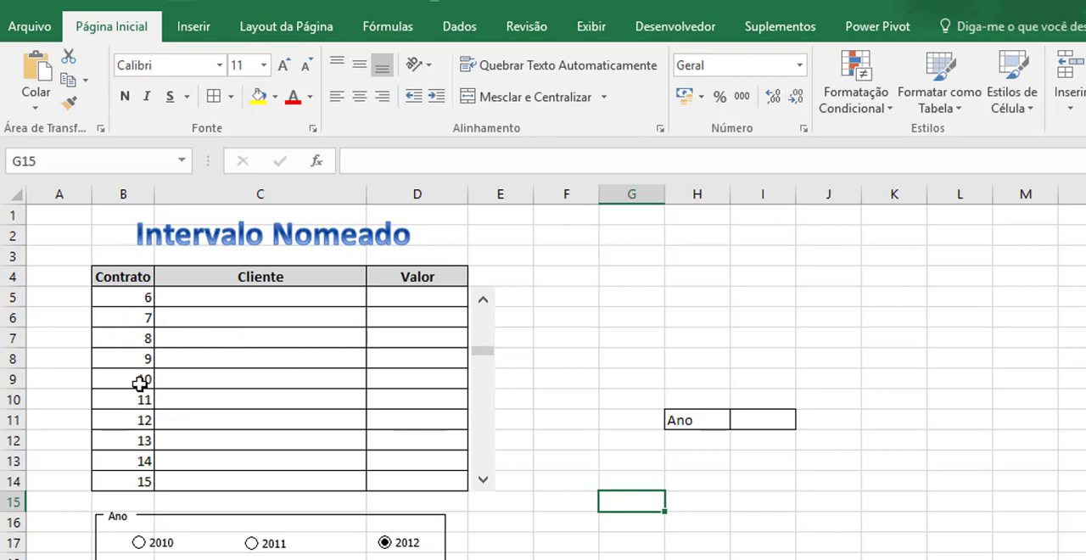
click(483, 480)
click(483, 480)
click(483, 480)
click(484, 481)
drag(483, 480, 483, 481)
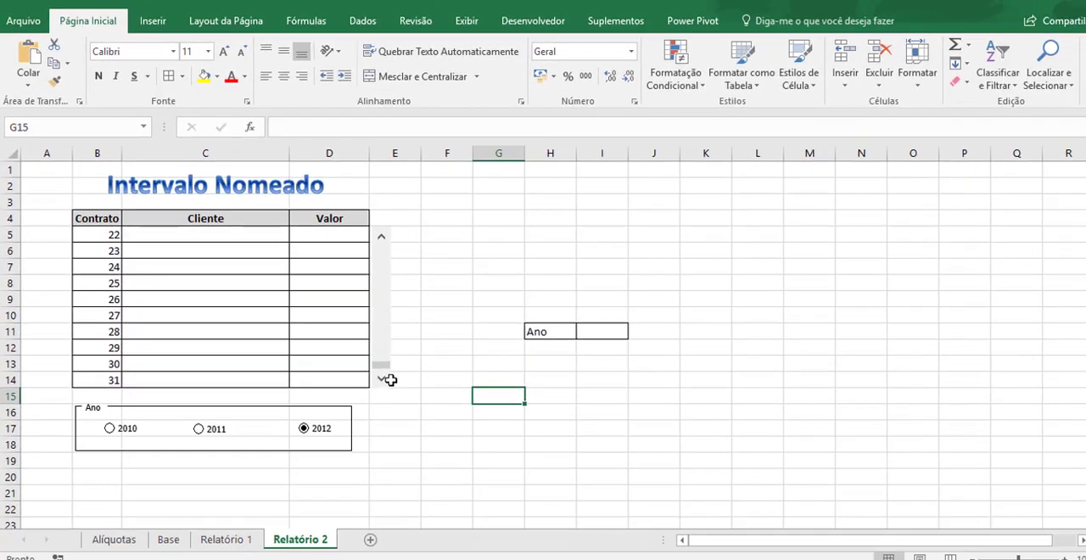
Check the last contract on the Base sheet, and return the Relatório 2 scroll bar to contract 1.
click(161, 540)
click(119, 461)
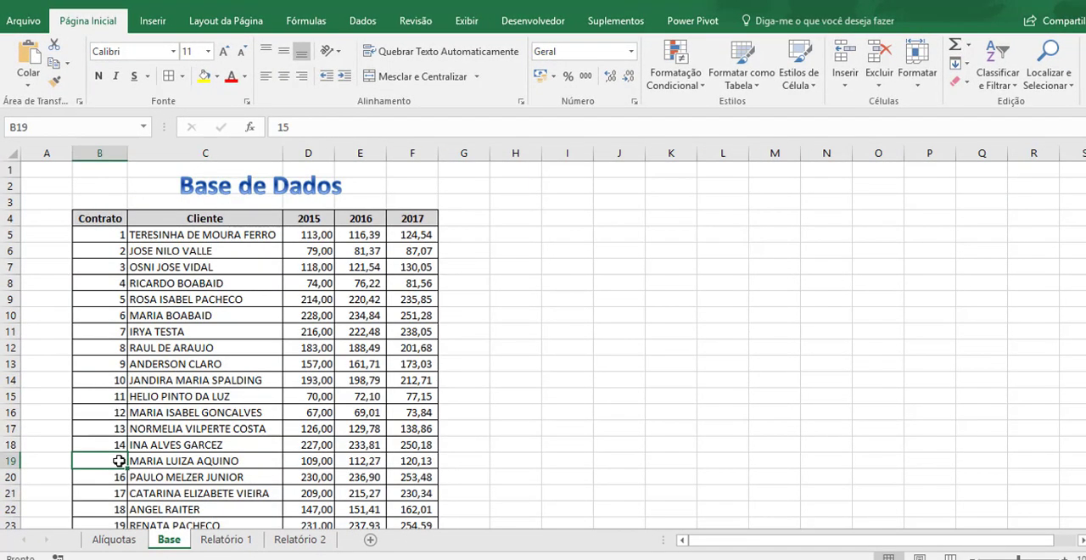
key(ctrl+Down)
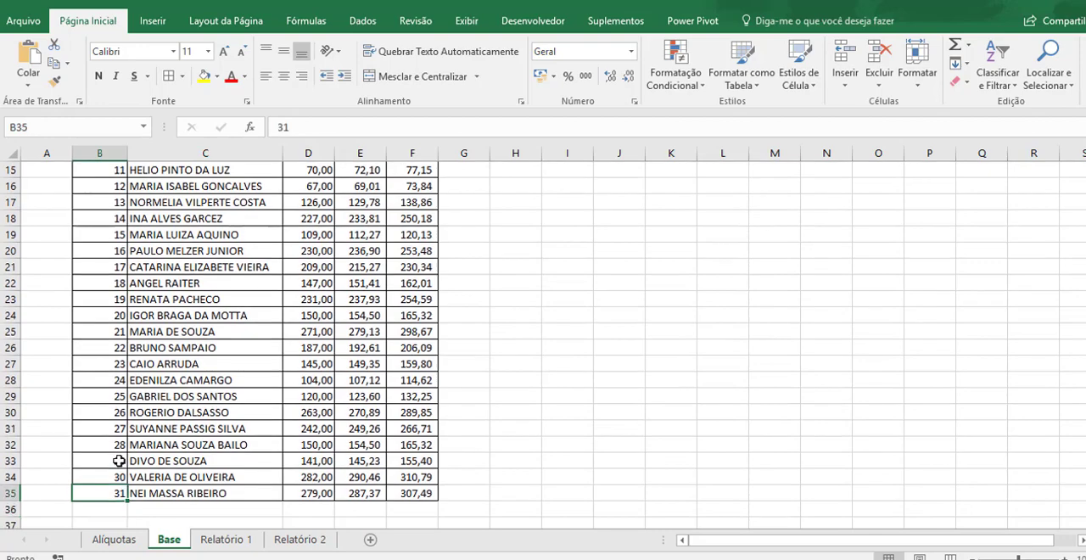
click(224, 540)
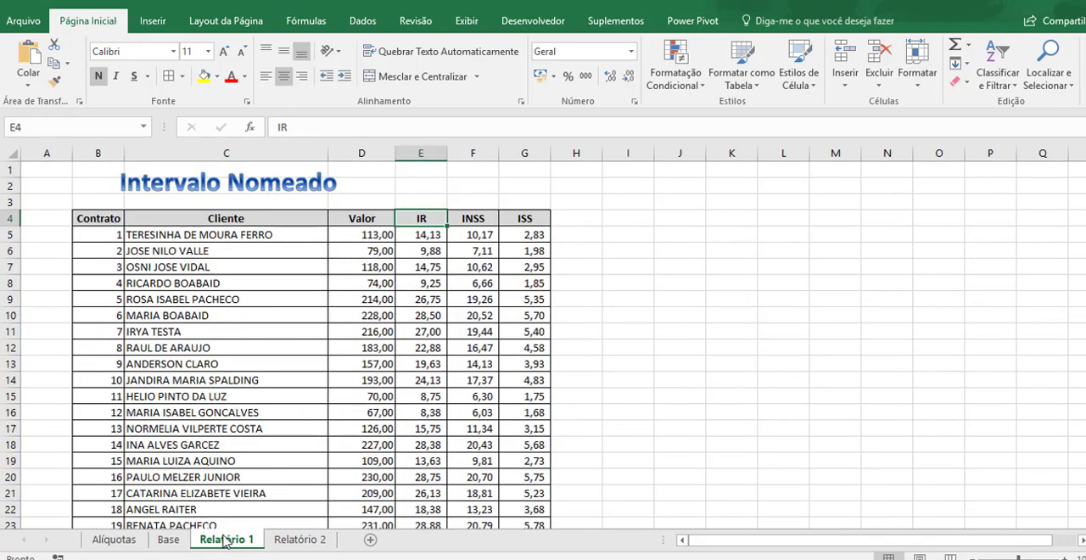
click(169, 541)
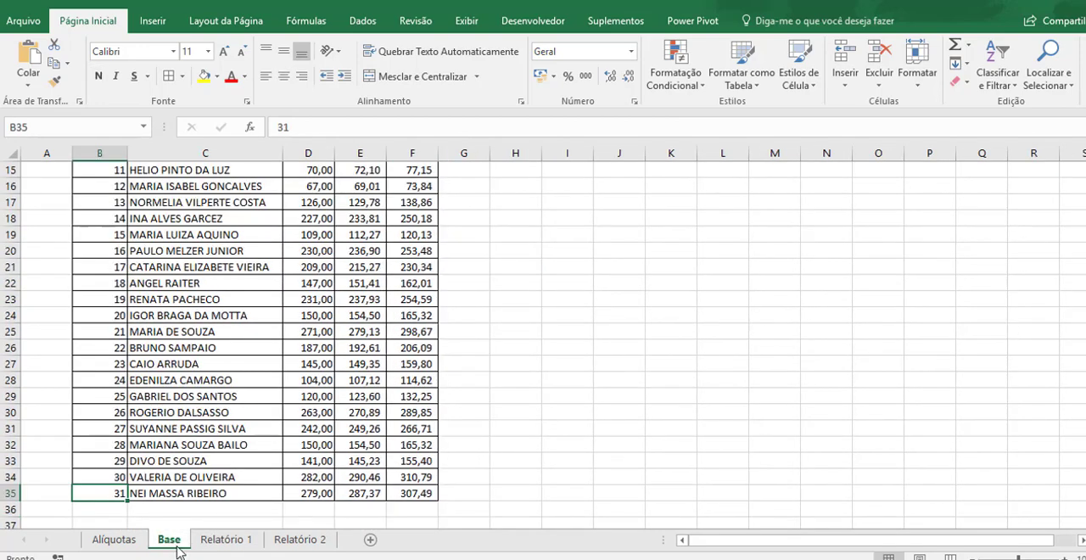
click(308, 546)
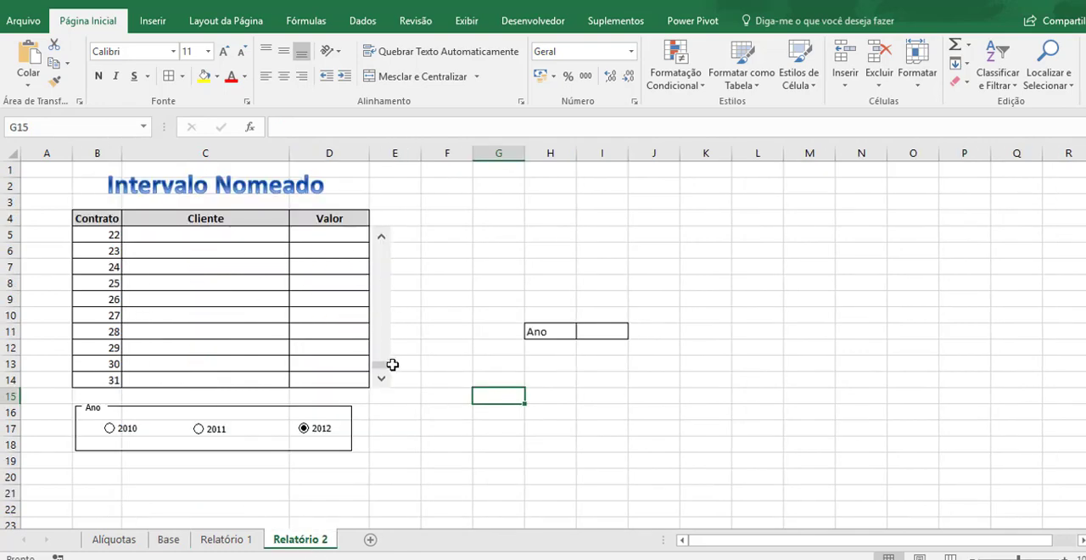
drag(382, 368, 382, 217)
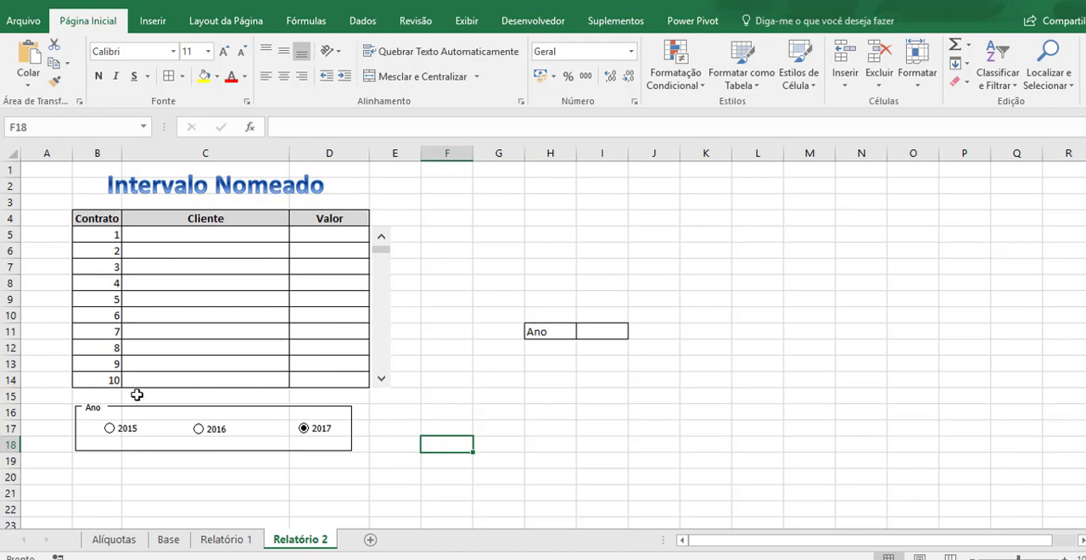
Select the entire Base sheet table, including its headers from B4, and name the range Vendas.
click(169, 540)
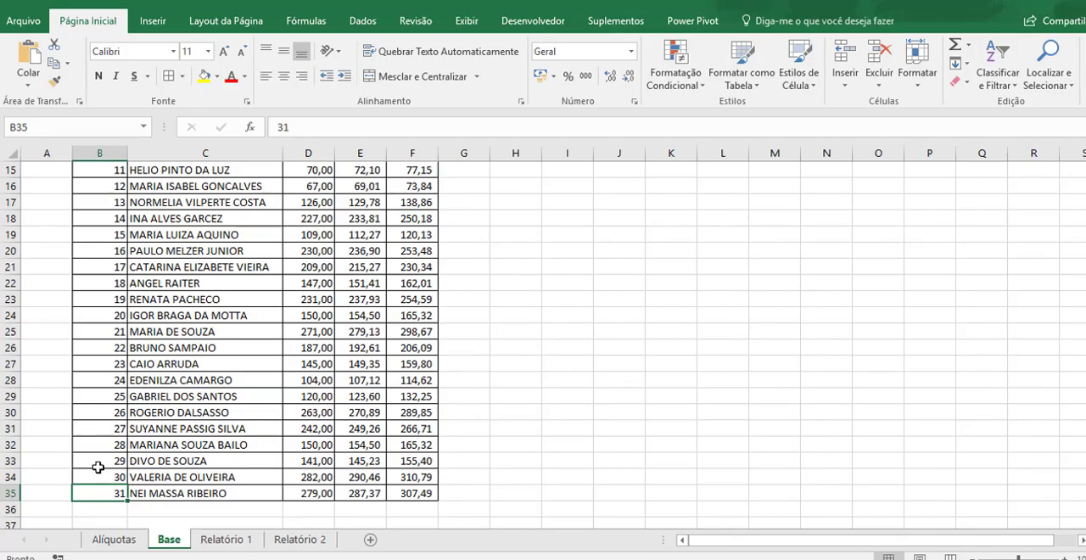
key(ctrl+Up)
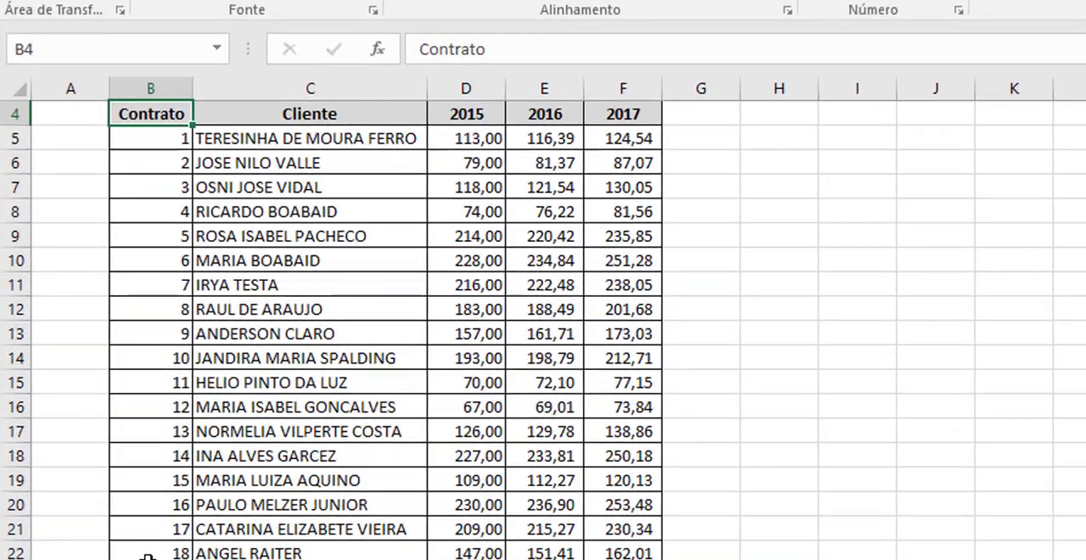
key(ctrl+Up)
key(ctrl+Down)
key(ctrl+shift+Right)
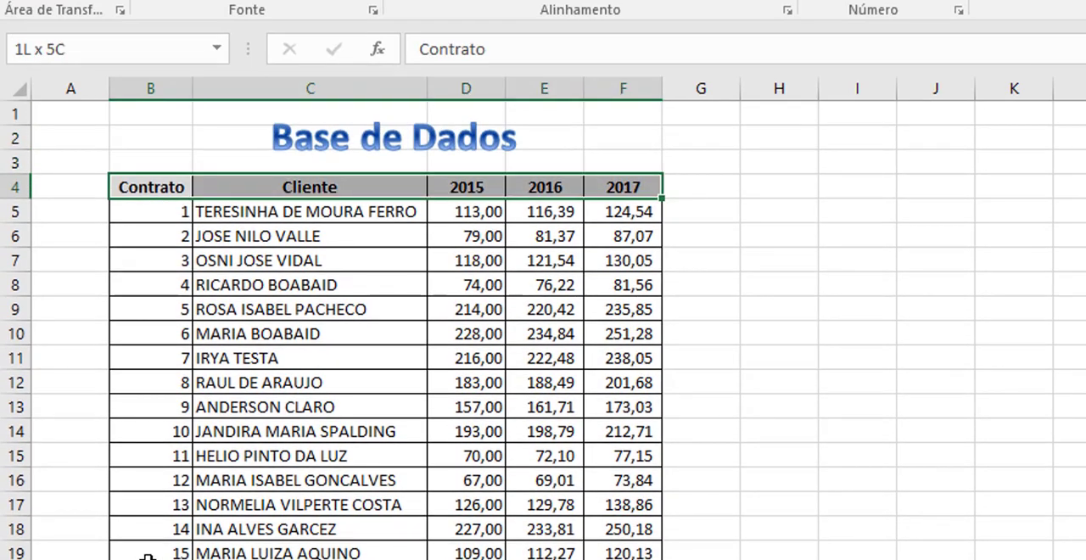
key(ctrl+shift+Down)
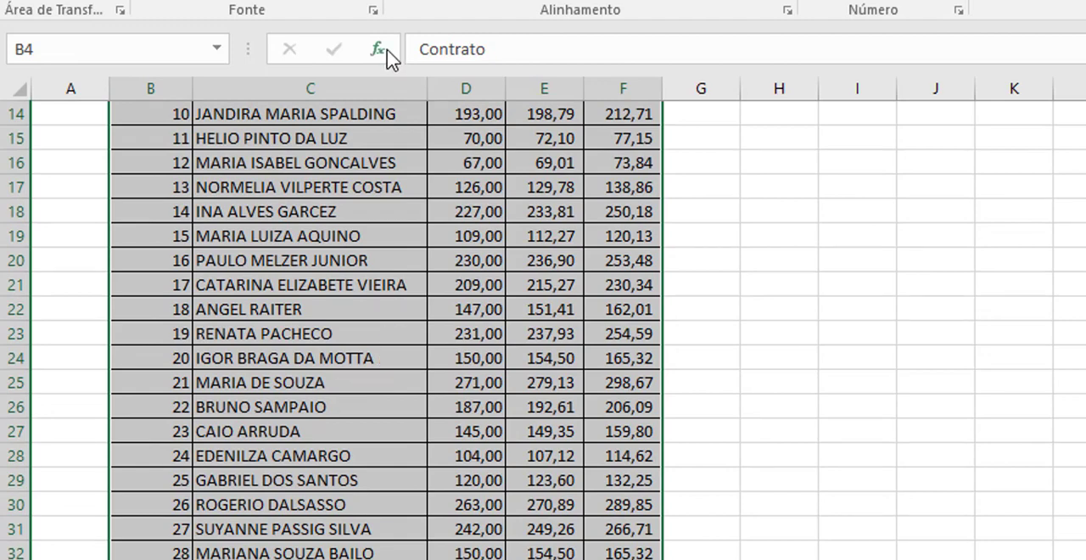
click(81, 41)
text(VEdas)
key(BackSpace)
key(BackSpace)
key(BackSpace)
key(BackSpace)
text(endas)
key(Return)
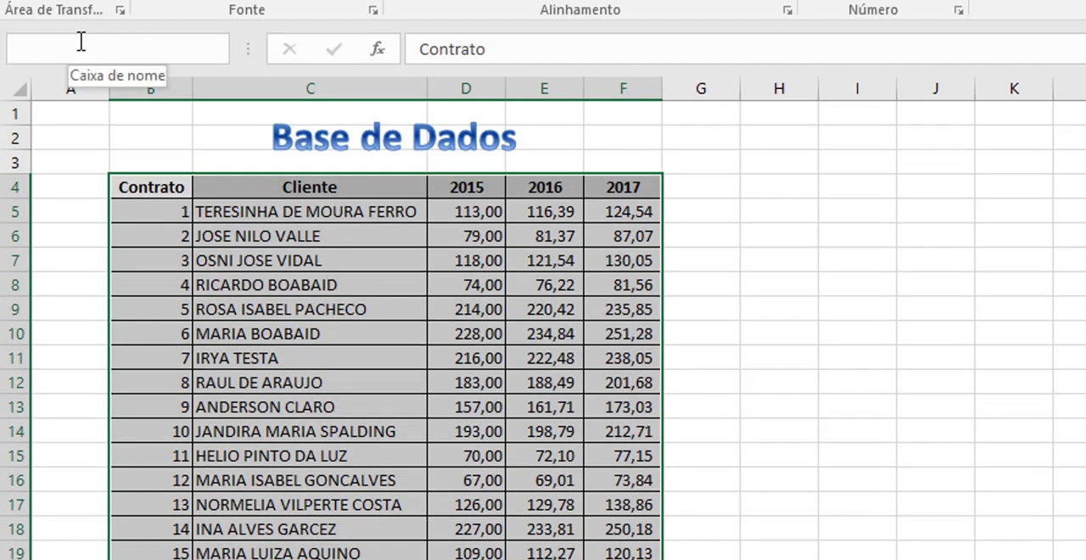
click(835, 249)
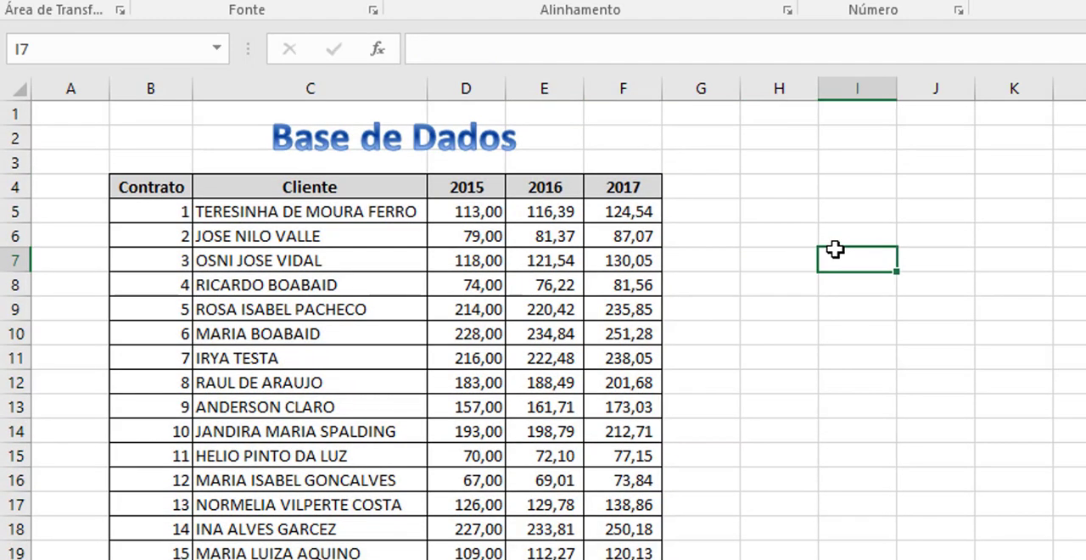
Inspect single cells of the Base table and reselect the full table from B4 to check its range name.
click(157, 177)
click(262, 286)
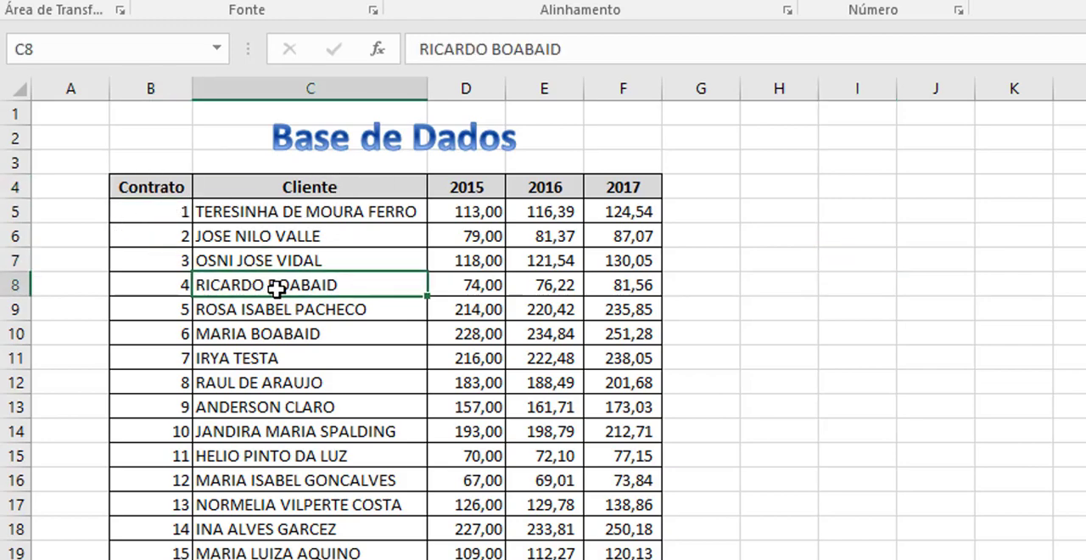
click(431, 259)
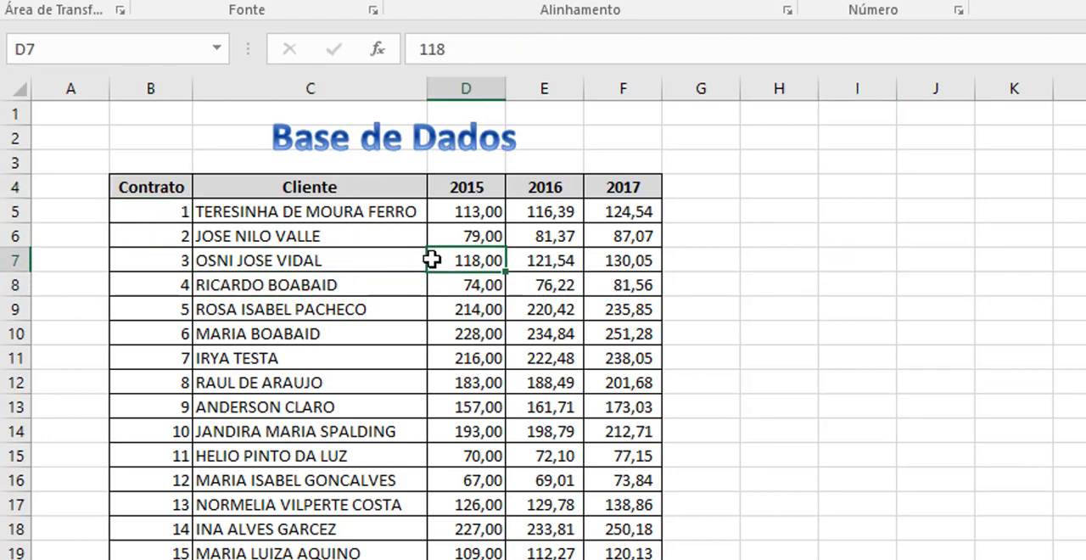
click(196, 184)
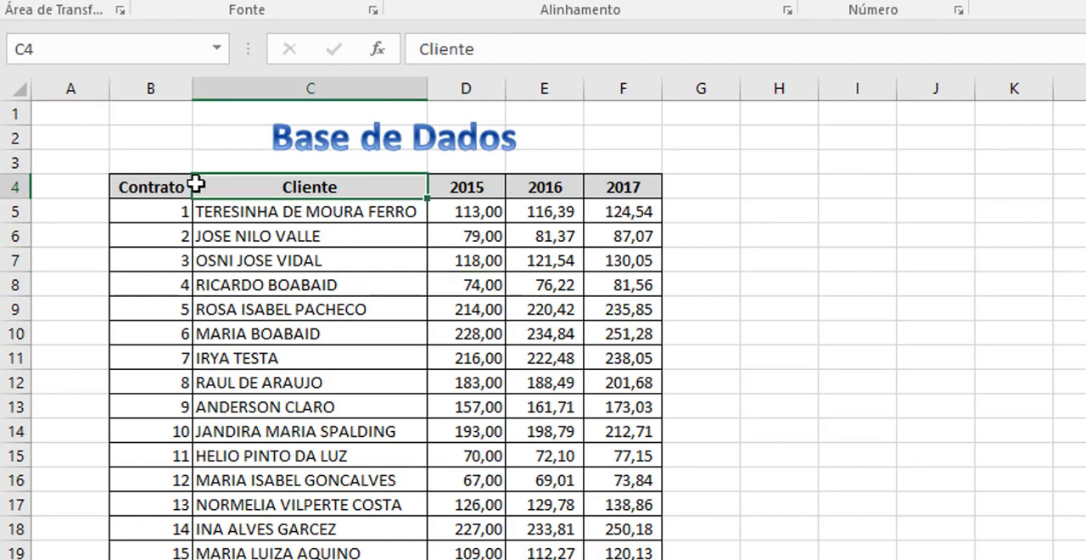
click(151, 173)
key(Down)
key(ctrl+shift+Right)
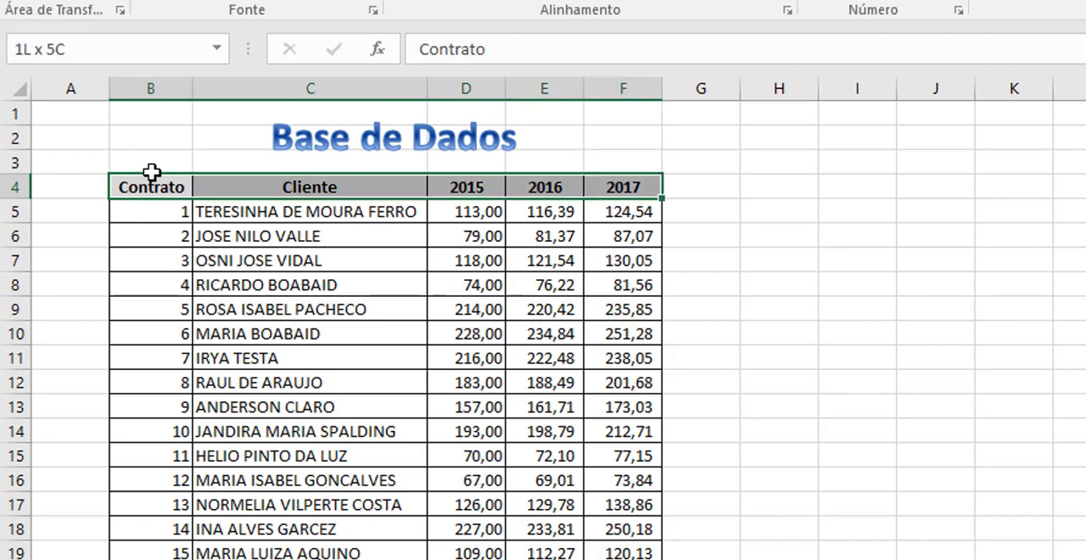
key(ctrl+shift+Down)
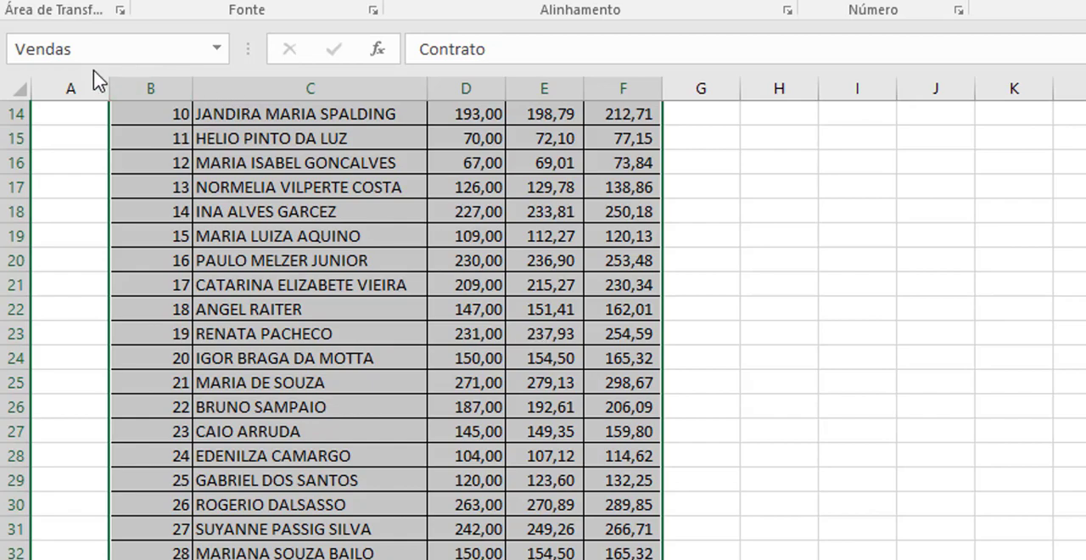
key(Up)
key(Up)
key(Up)
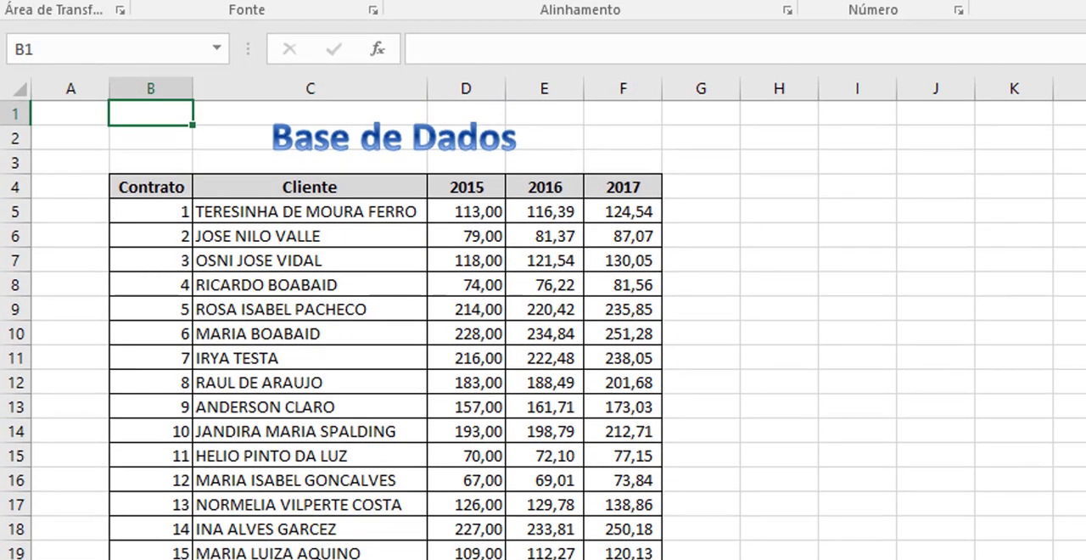
Start a PROCV formula in C5 of Relatório 2, under Cliente, using B5 as the lookup value.
key(ctrl+Page_Down)
click(287, 208)
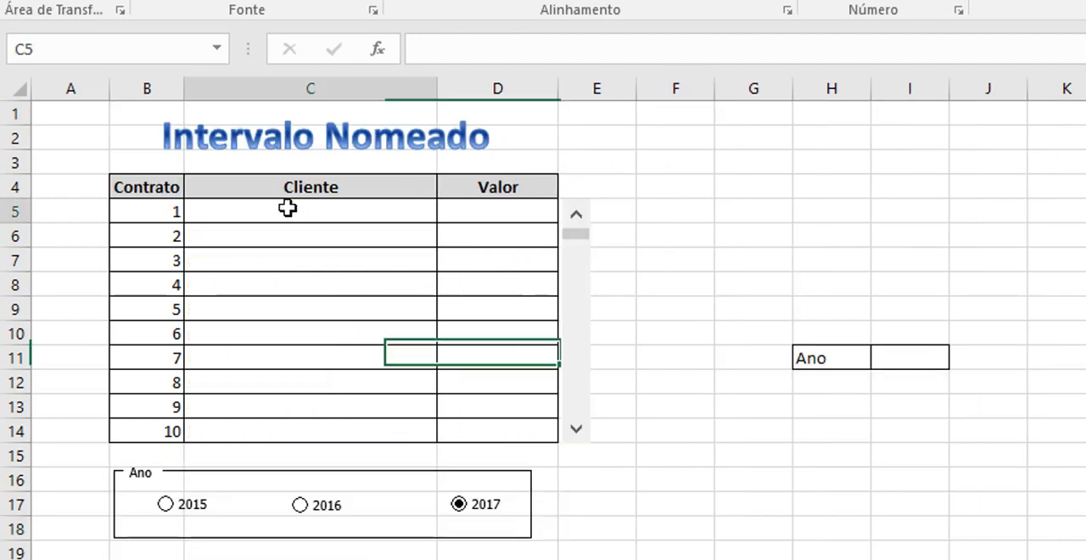
text(=p)
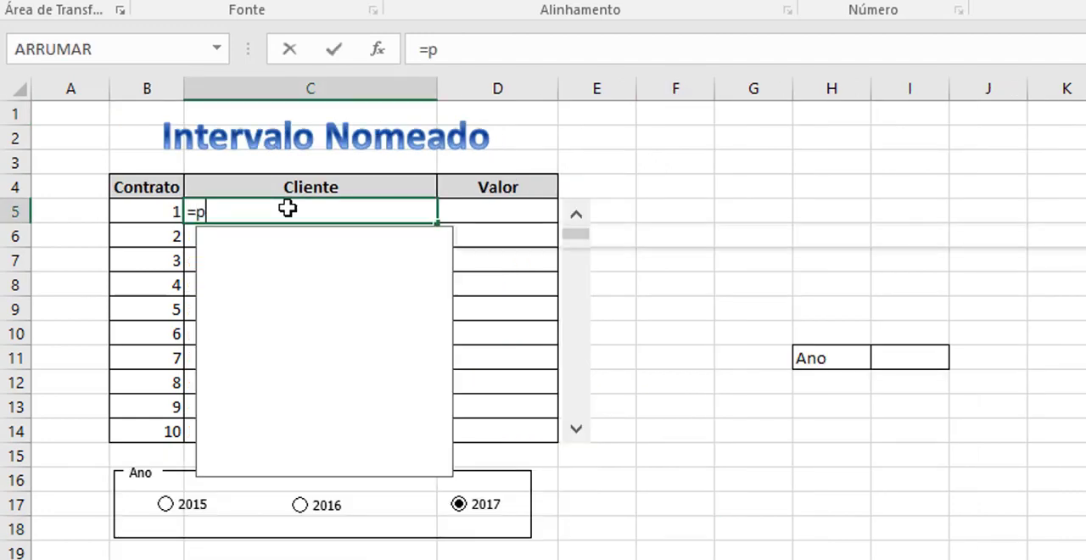
text(rocv()
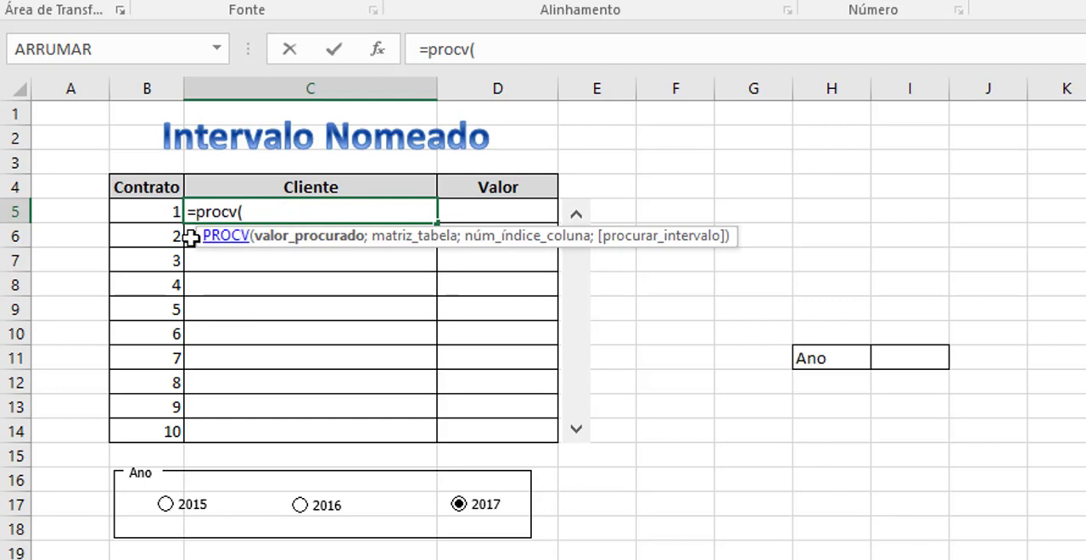
click(137, 213)
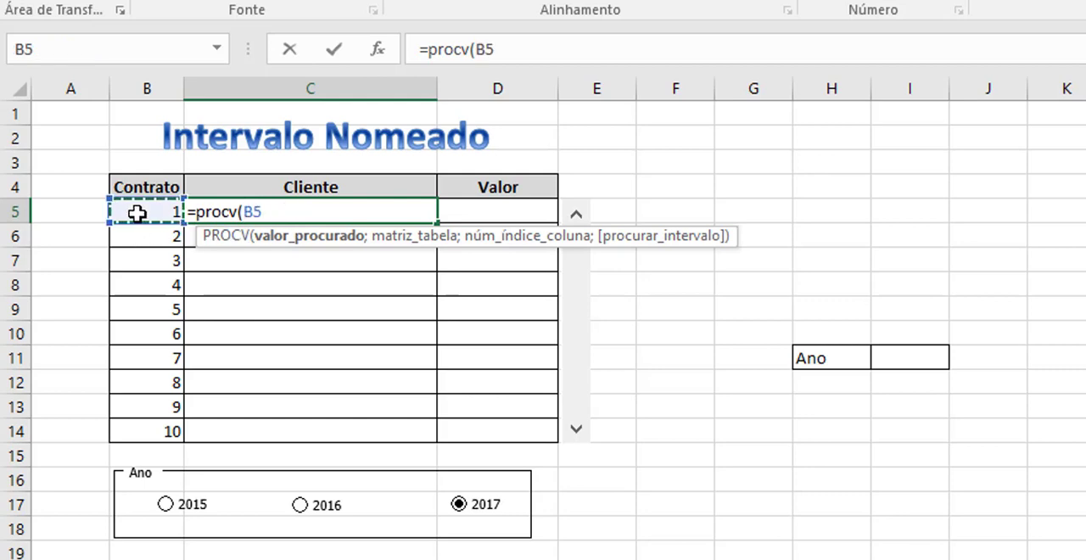
text(;)
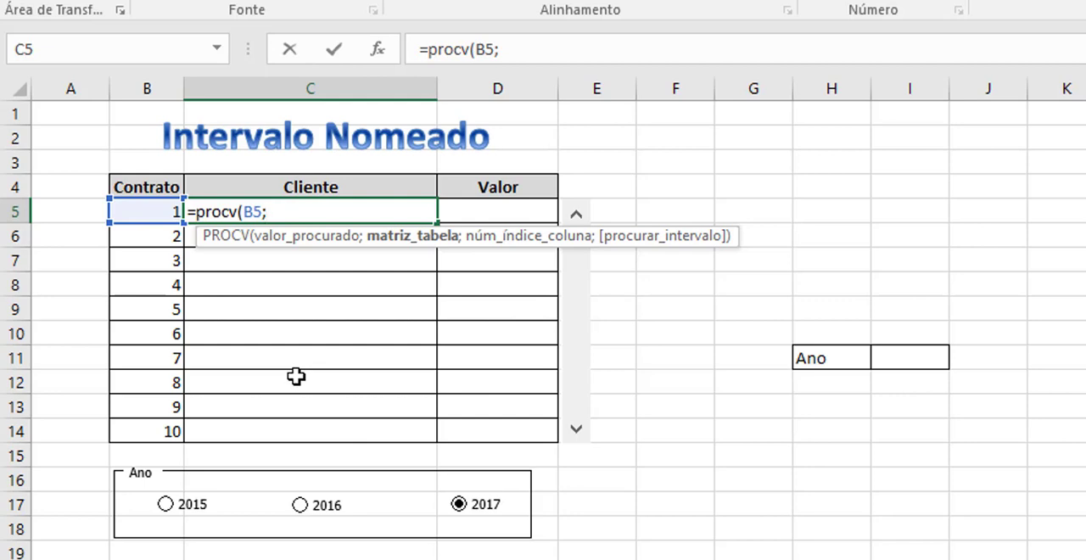
text(vendas)
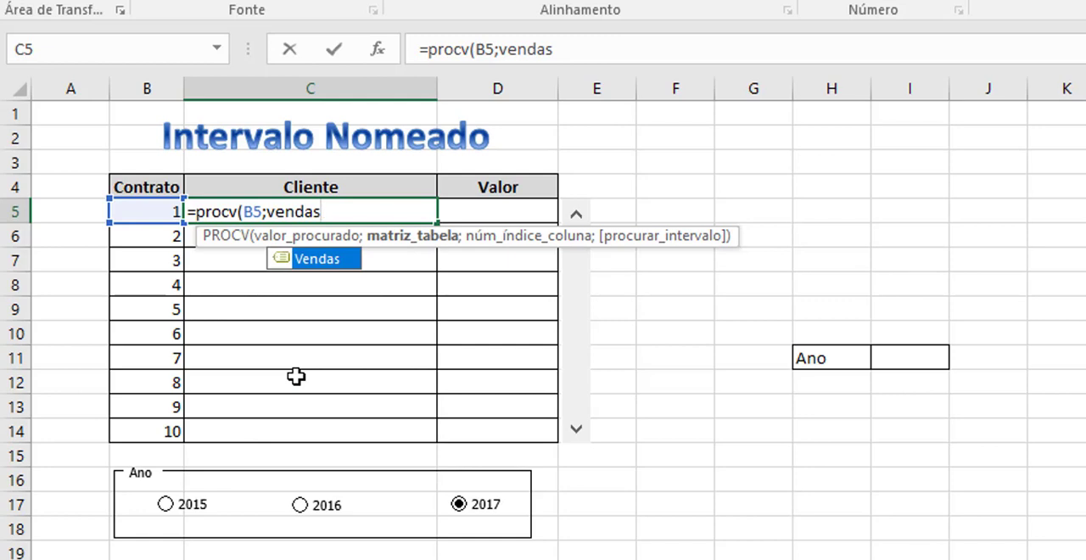
key(BackSpace)
key(BackSpace)
key(BackSpace)
key(BackSpace)
key(BackSpace)
key(BackSpace)
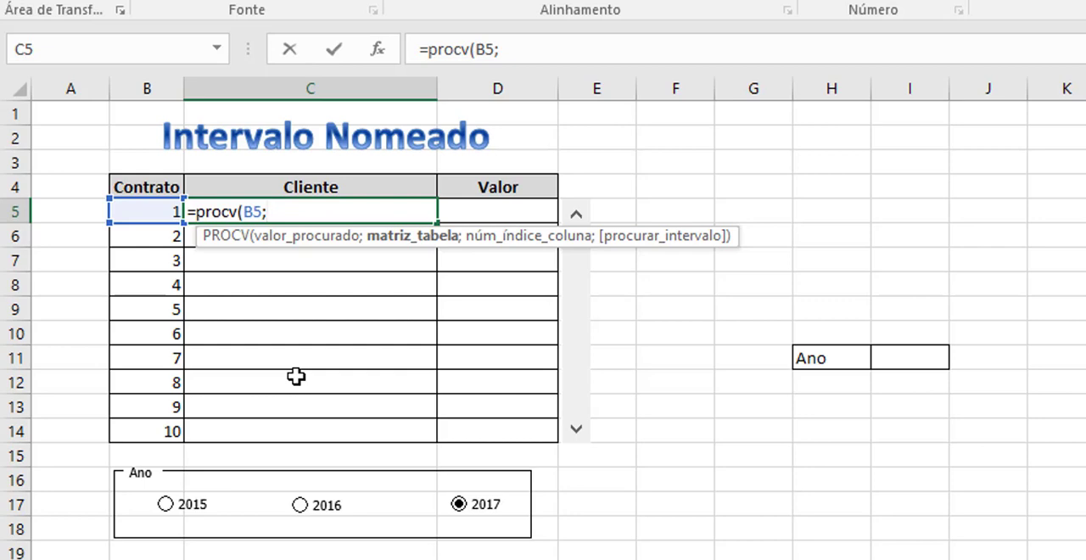
Complete the PROCV in C5 with the named range Vendas, column 2 and match argument 0, and fill it down to C14.
key(F3)
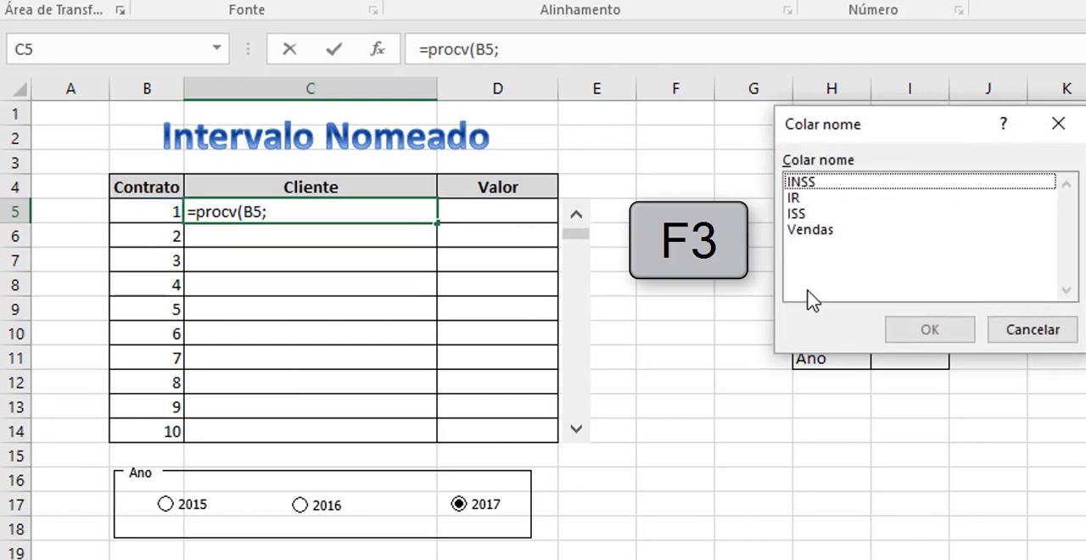
click(802, 230)
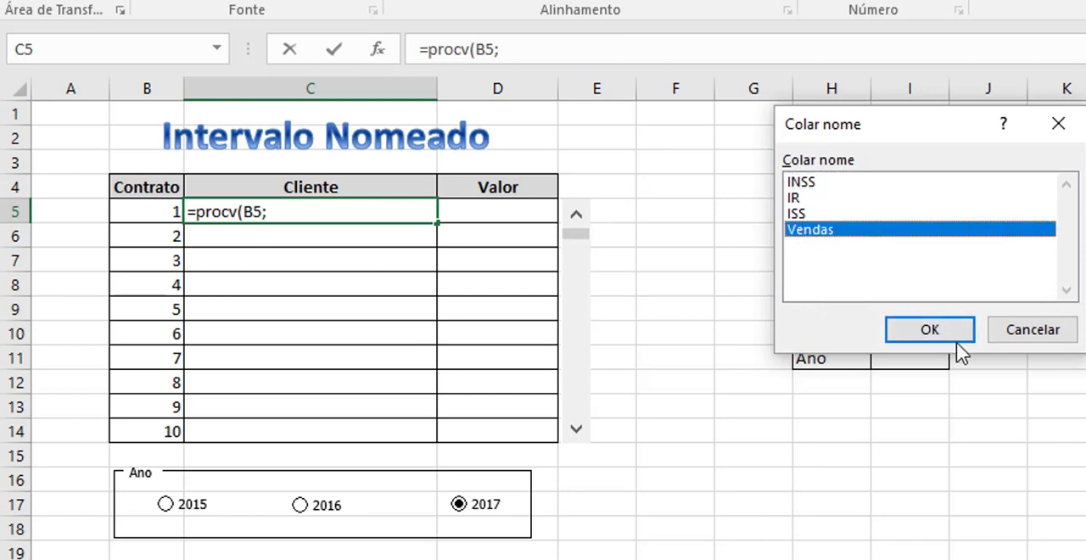
click(947, 336)
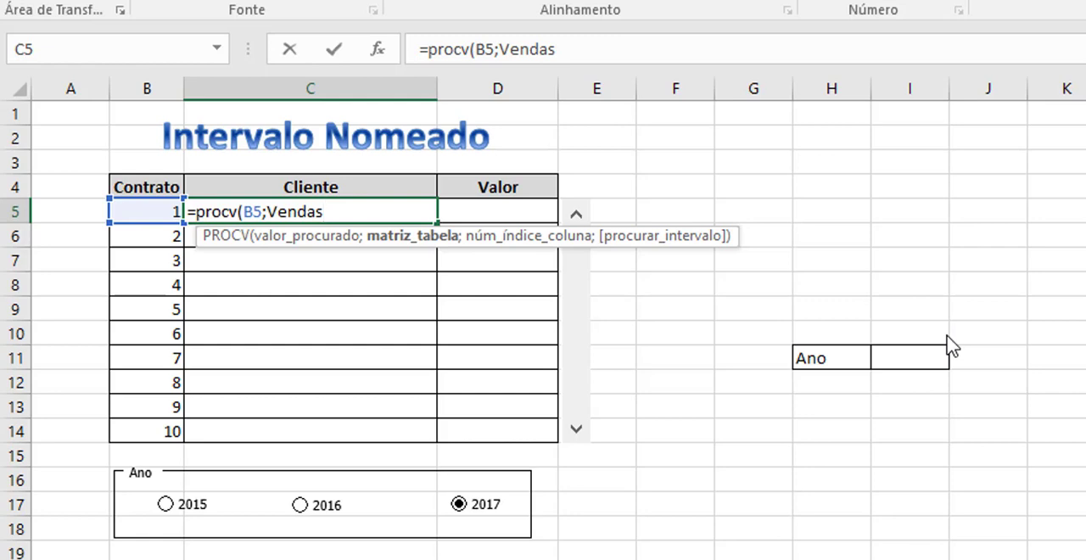
text(;)
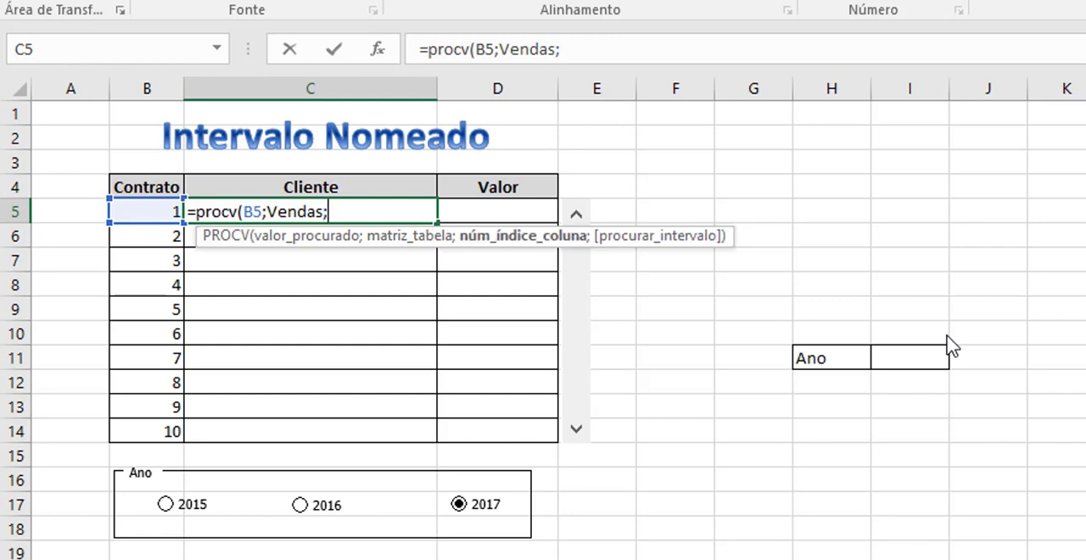
text(2;0)
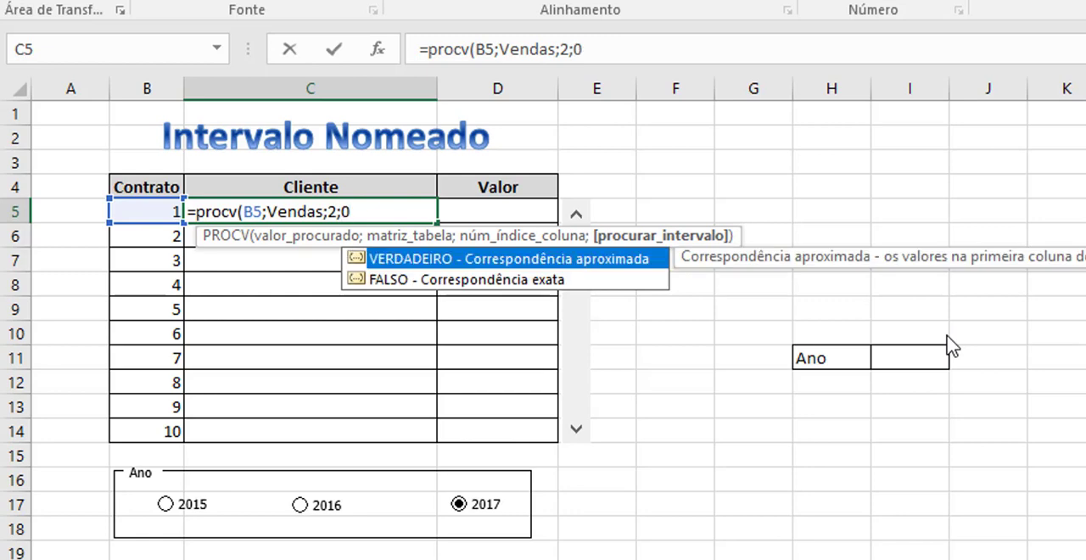
key(Return)
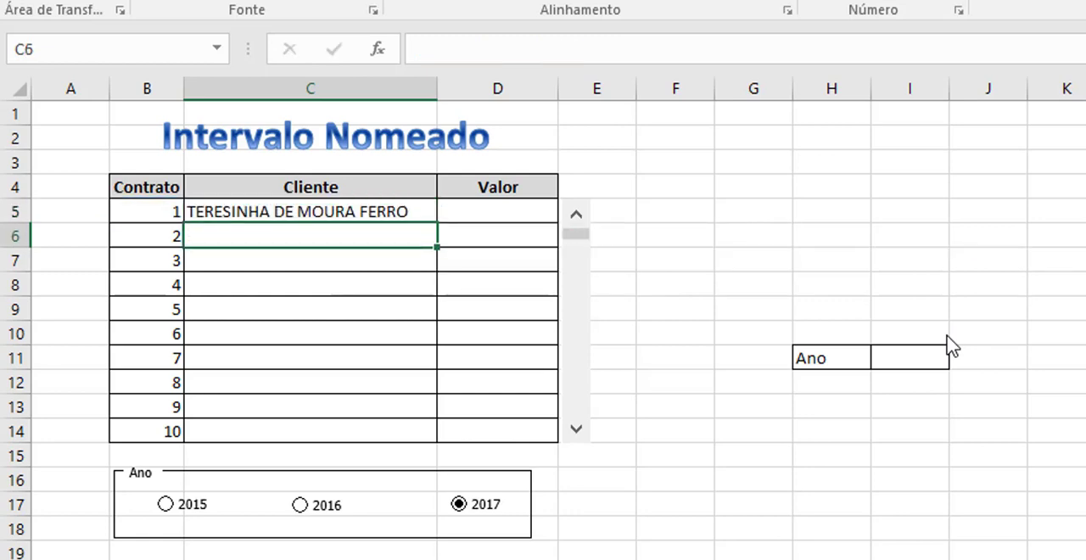
click(387, 210)
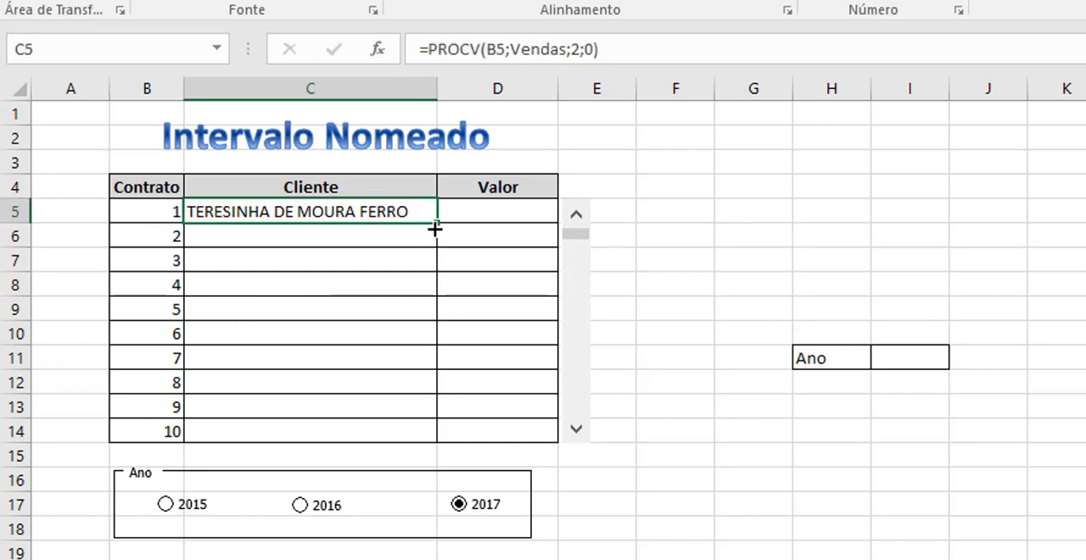
drag(437, 223, 455, 448)
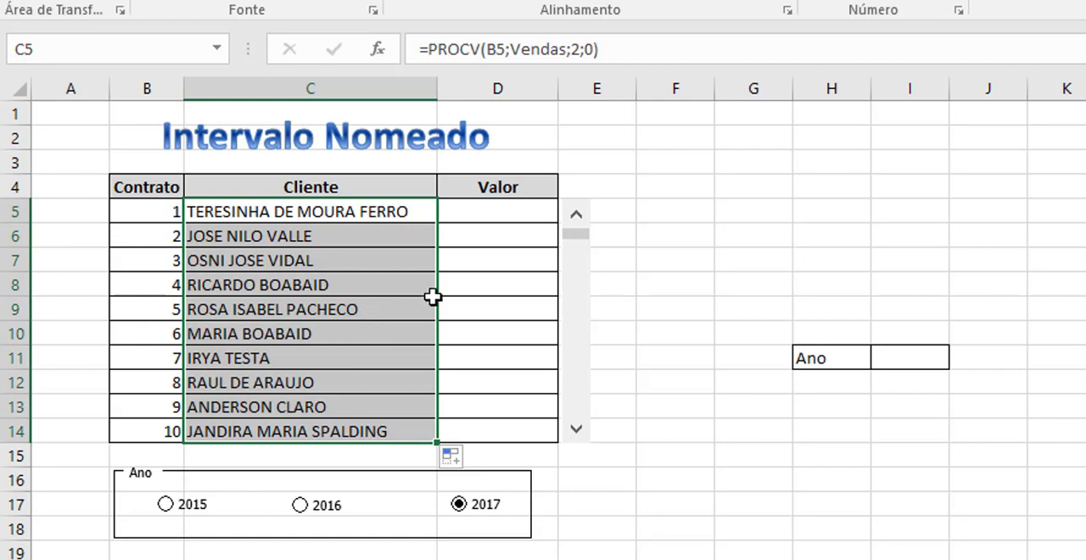
Test the scroll bar by advancing through several contracts to check the Cliente lookups, and return it to contract 1.
click(515, 283)
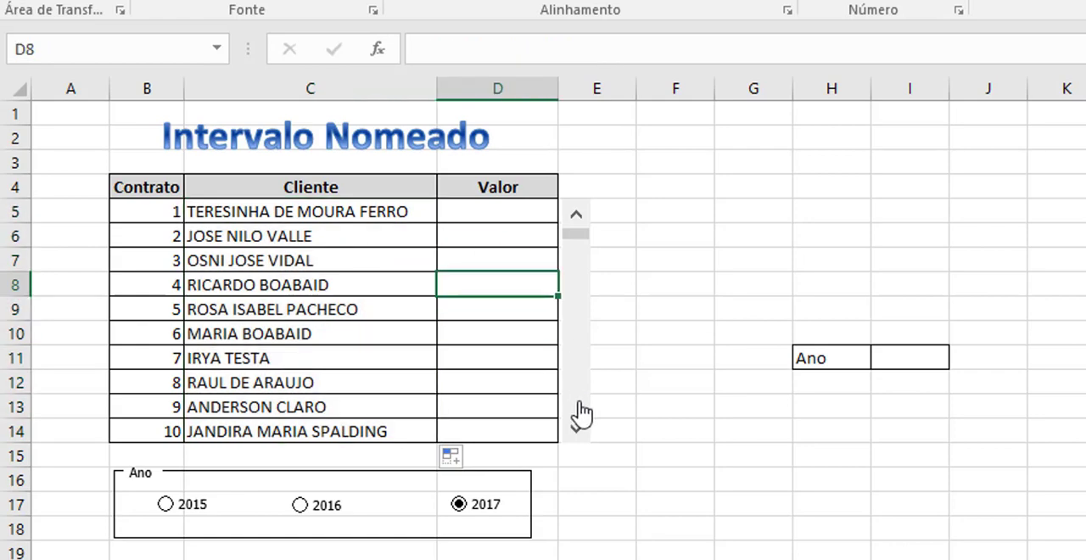
click(583, 433)
click(584, 435)
click(584, 434)
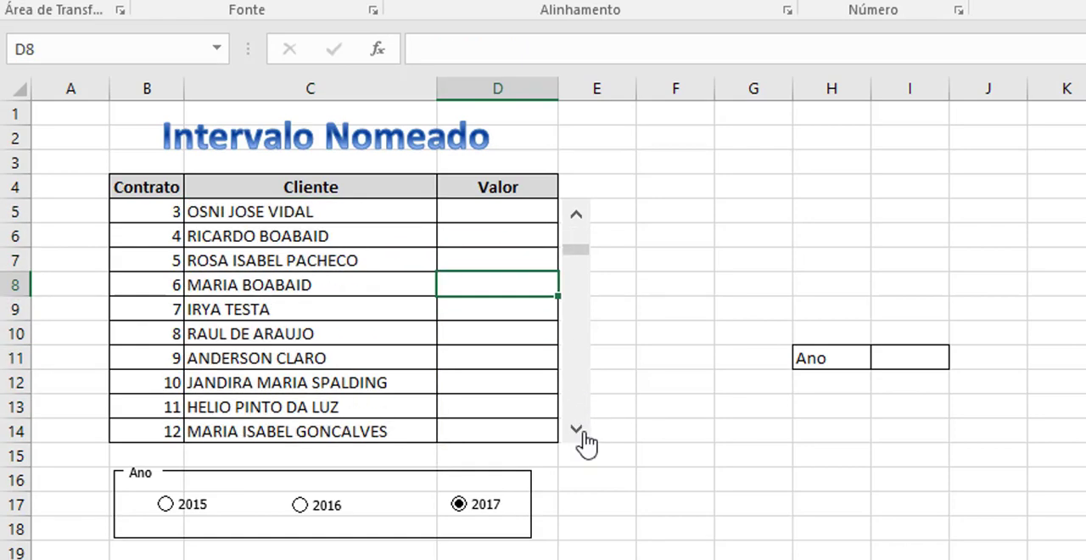
click(583, 434)
click(584, 434)
click(584, 434)
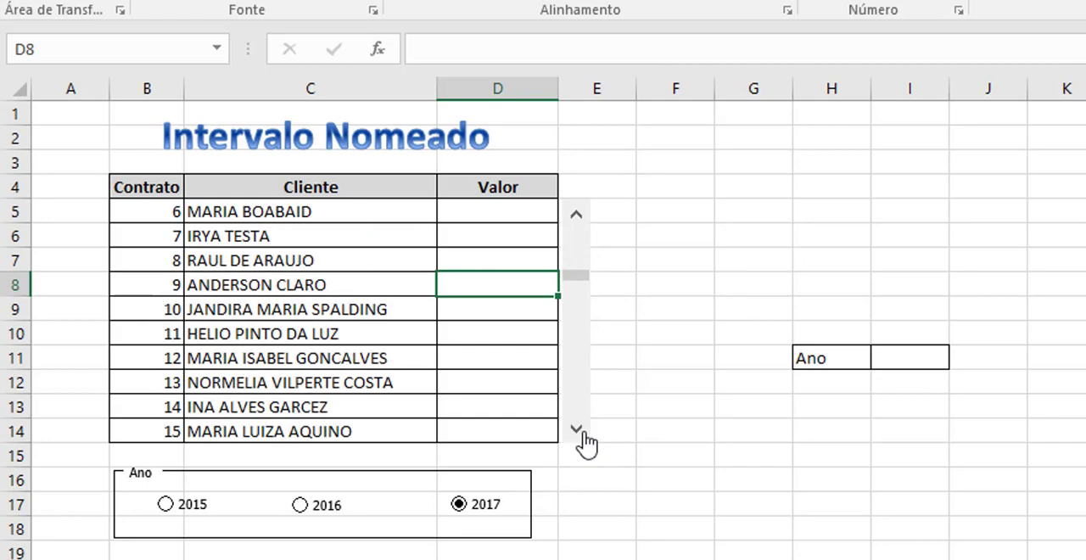
click(575, 276)
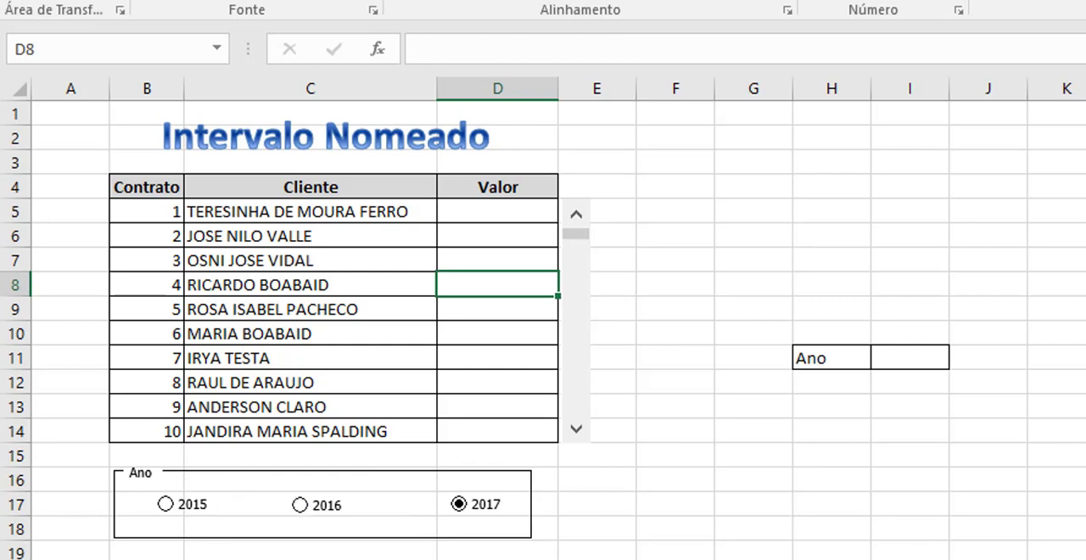
Start a PROCV formula in D5, under Valor, with B5 as the lookup value.
click(483, 216)
text(=)
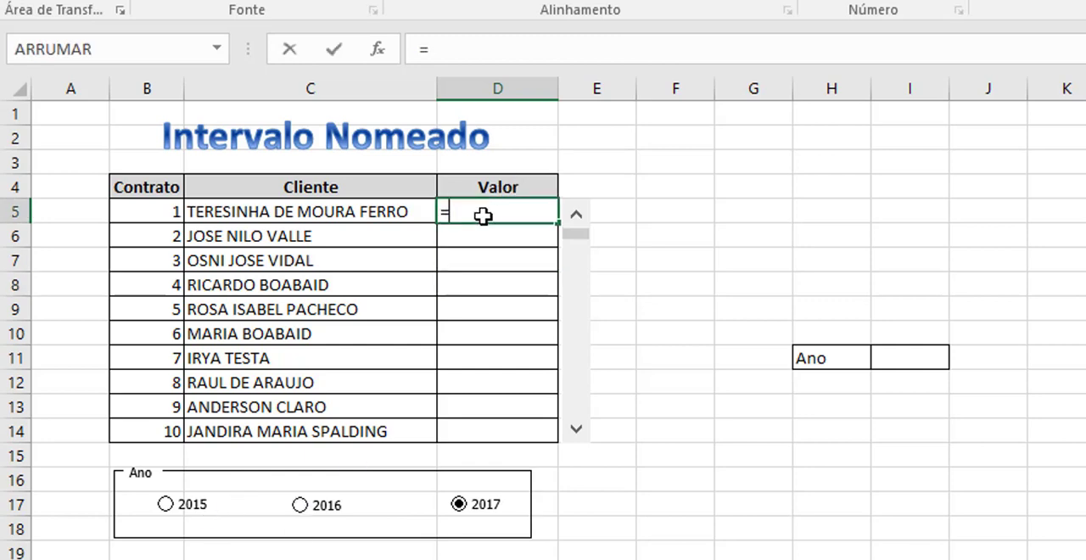
text(pr)
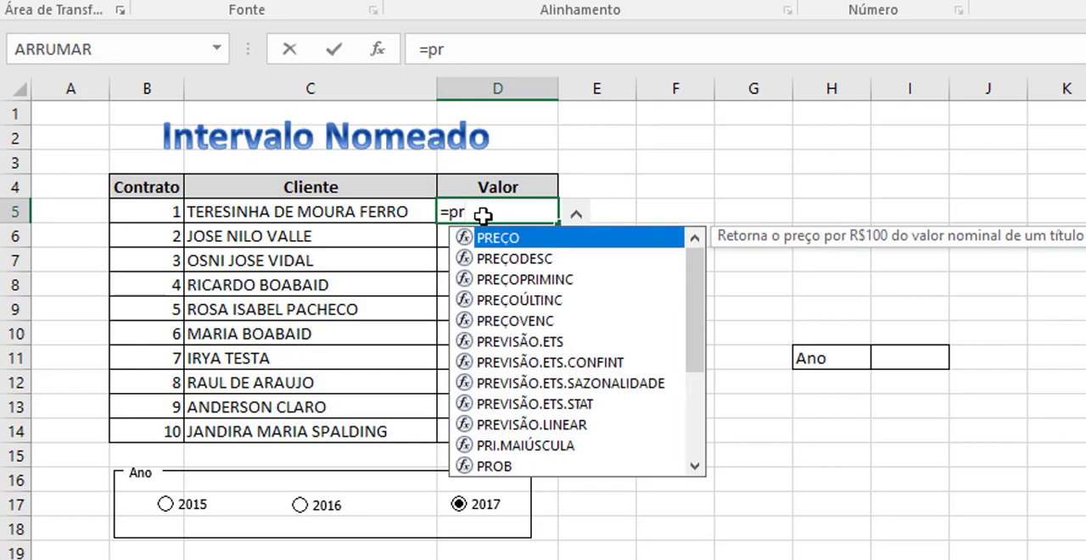
text(oc)
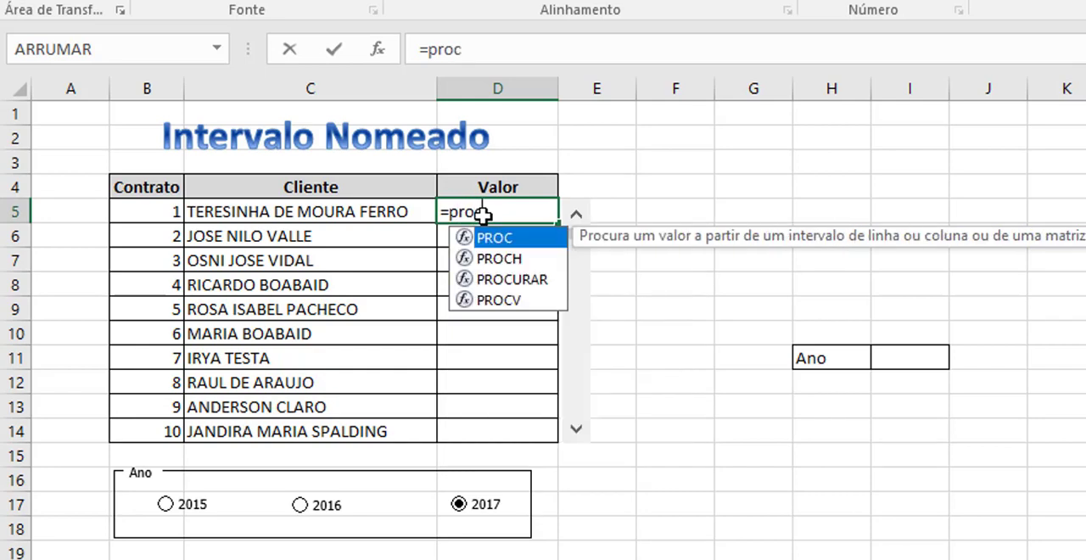
key(Down)
key(Down)
key(Down)
key(Tab)
key(Left)
key(Left)
key(Left)
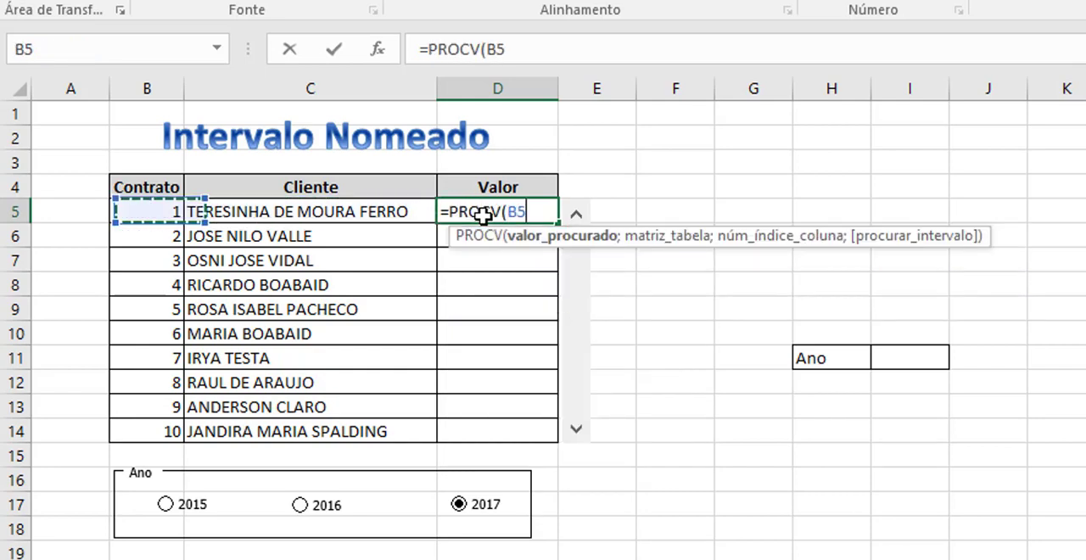
key(Right)
text(;)
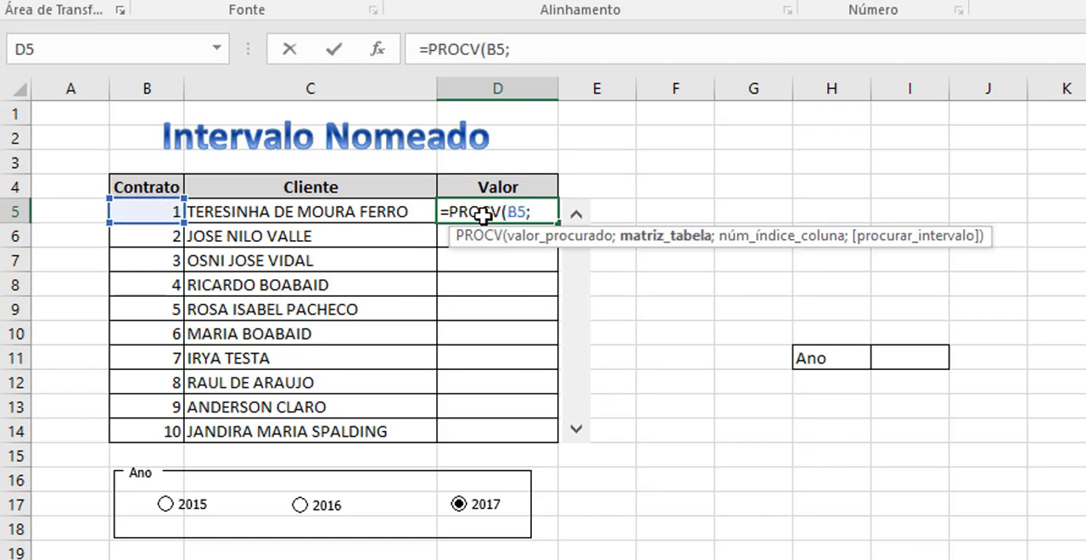
text(ve)
Complete the D5 formula with the range Vendas, column 3 and match argument 0, and fill it down to D14.
key(Tab)
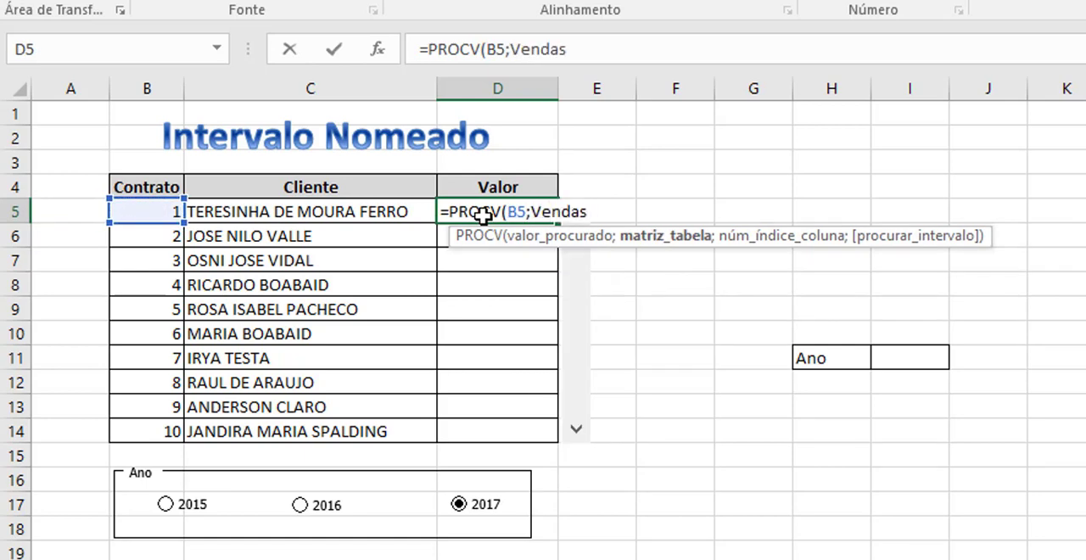
text(;3)
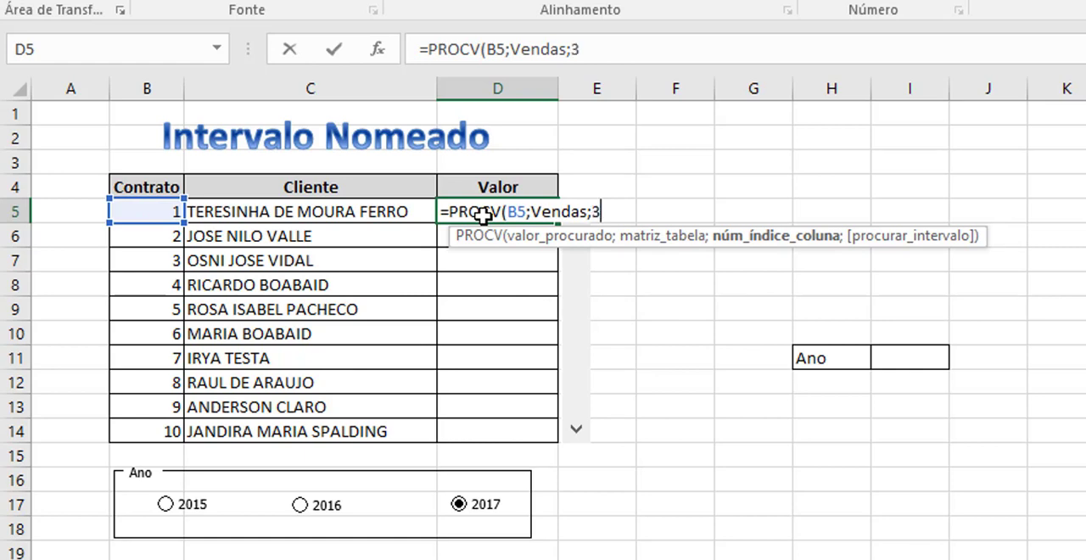
text(;)
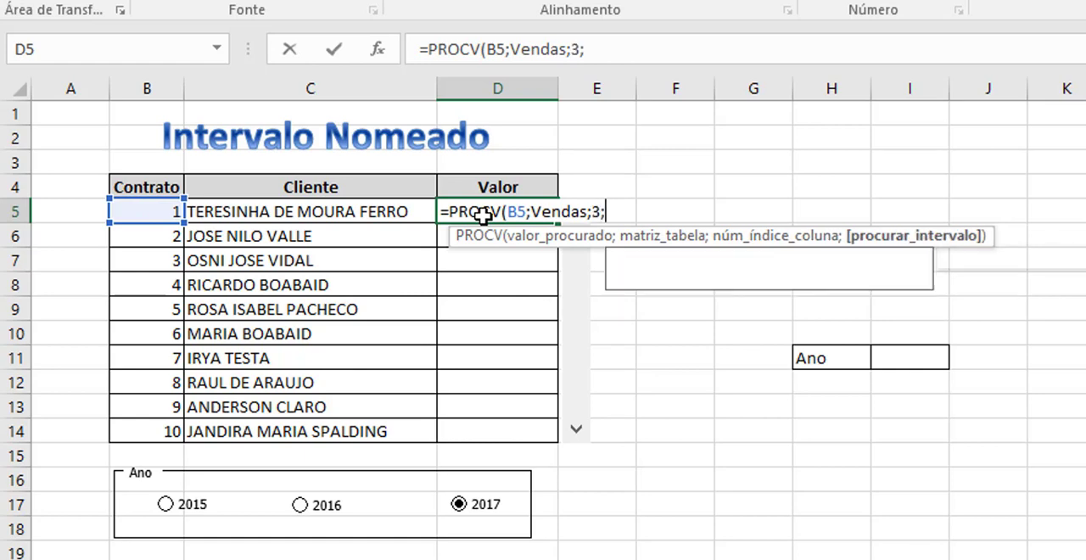
text(0))
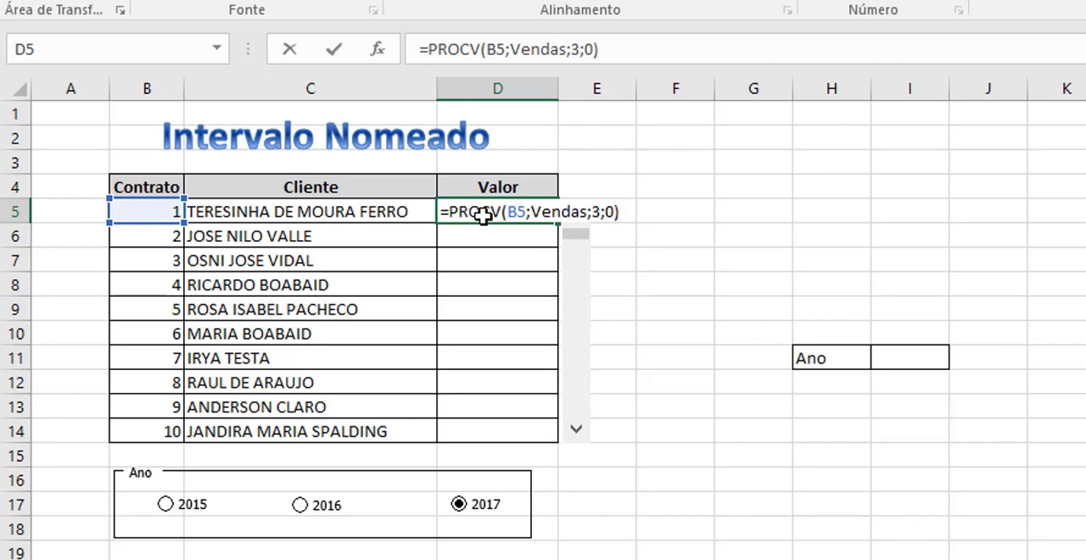
key(Return)
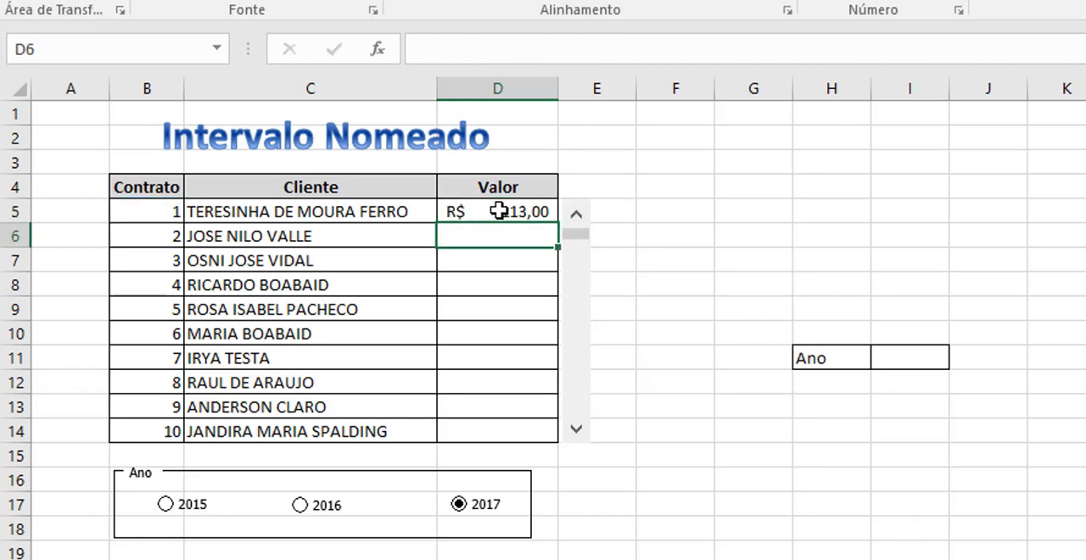
click(499, 212)
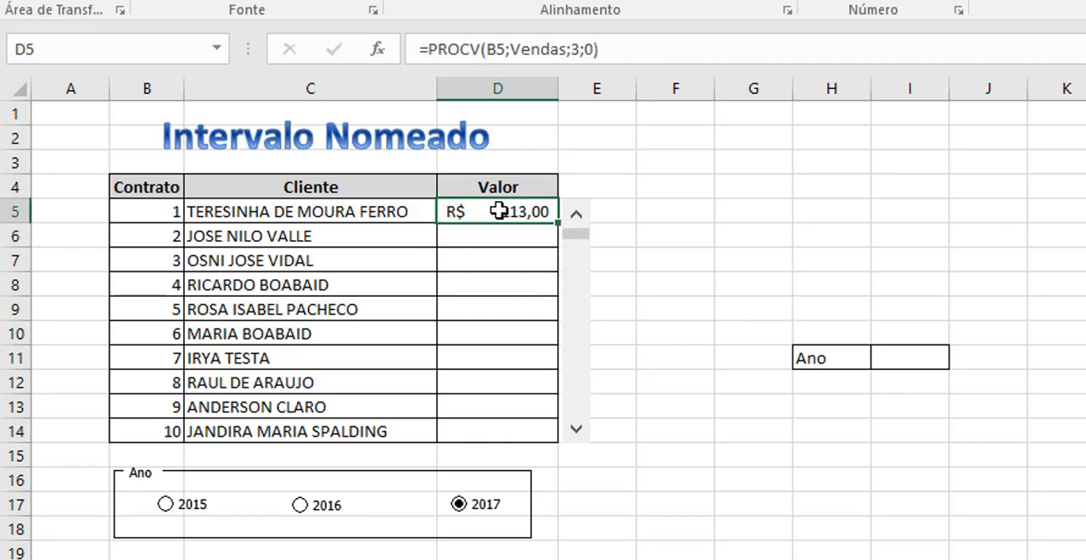
double_click(560, 223)
click(684, 470)
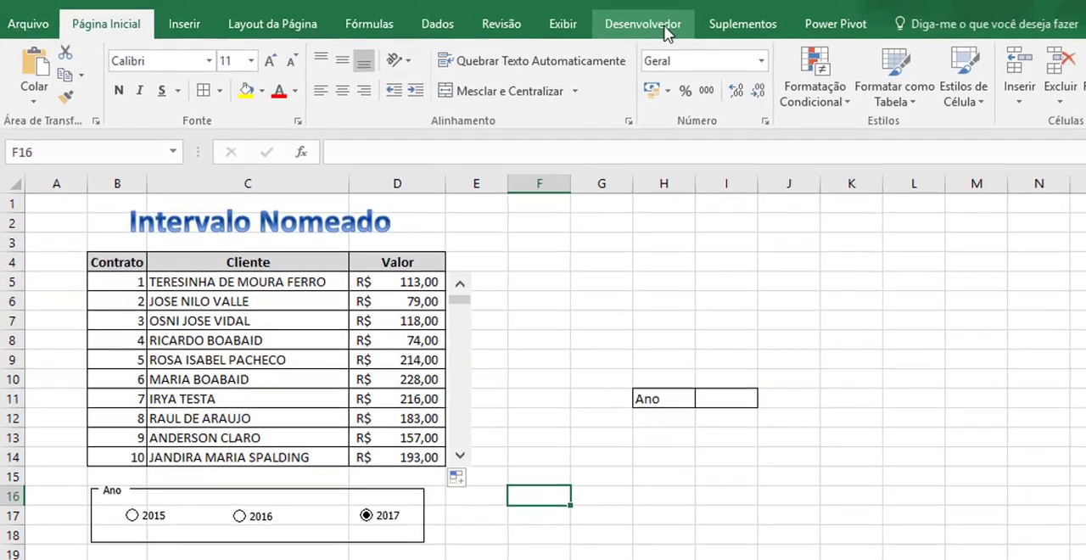
click(665, 29)
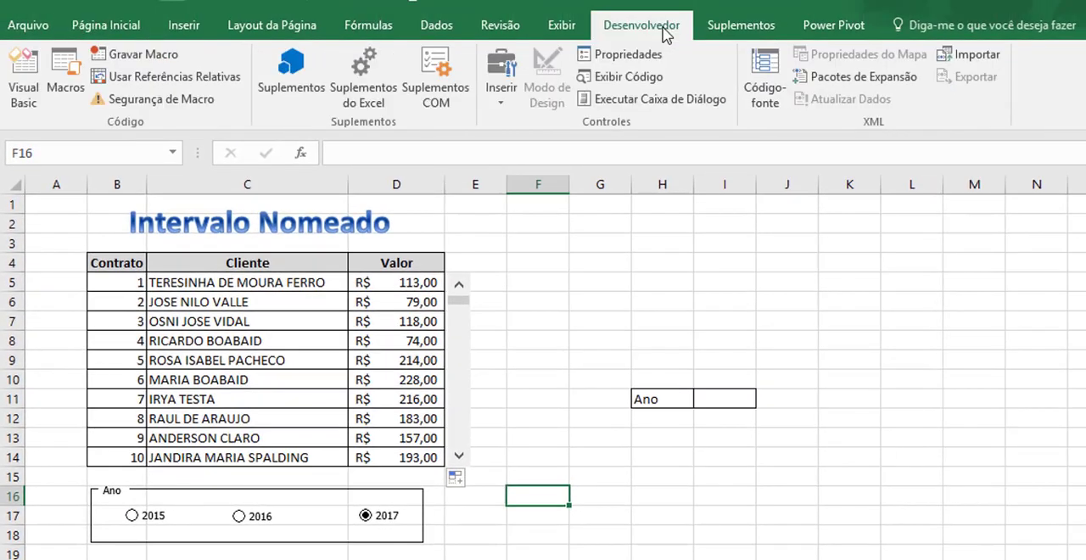
click(497, 100)
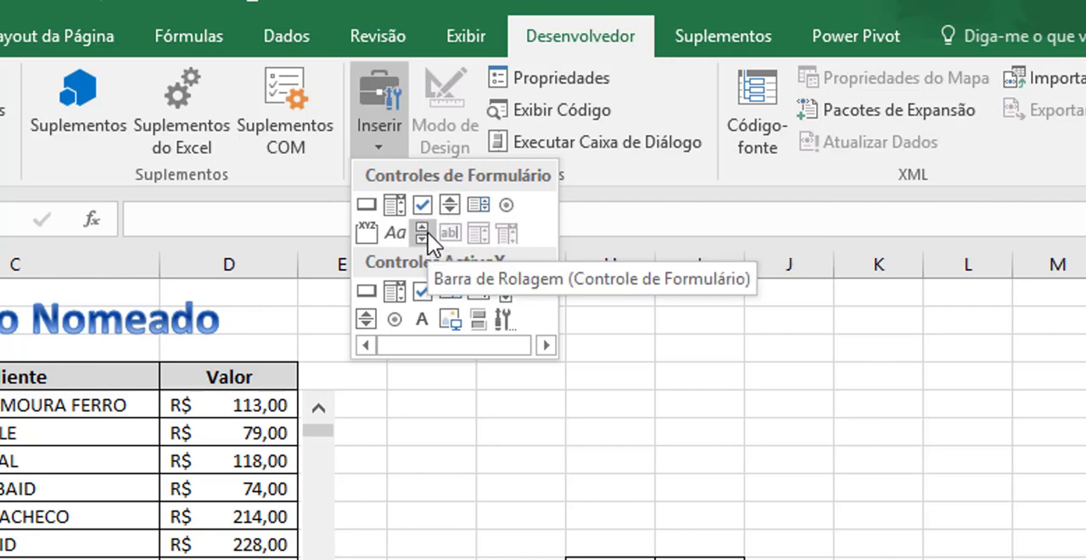
click(507, 204)
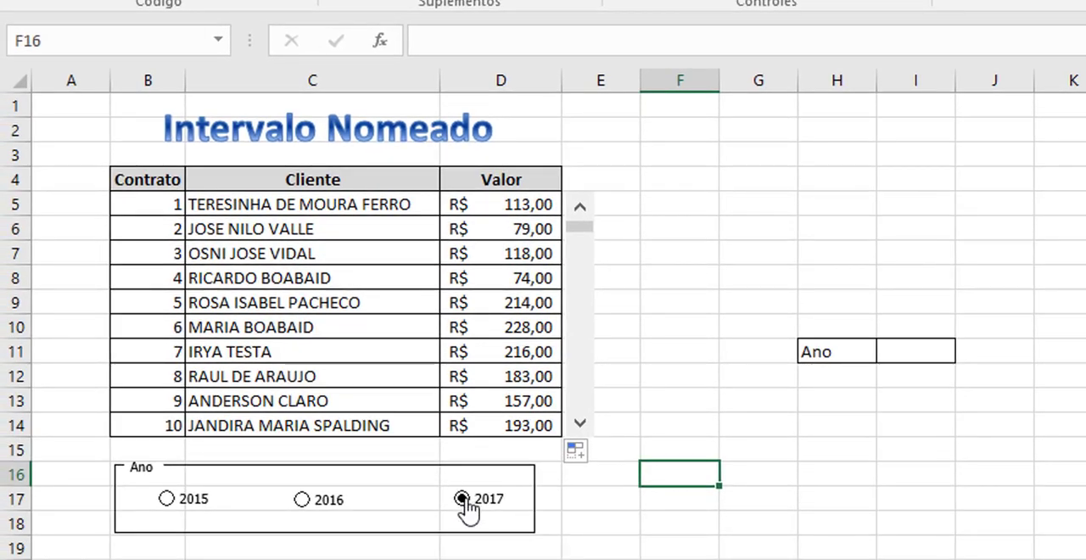
Link the 2017 option button to cell $I$11, beside the Ano label.
right_click(463, 498)
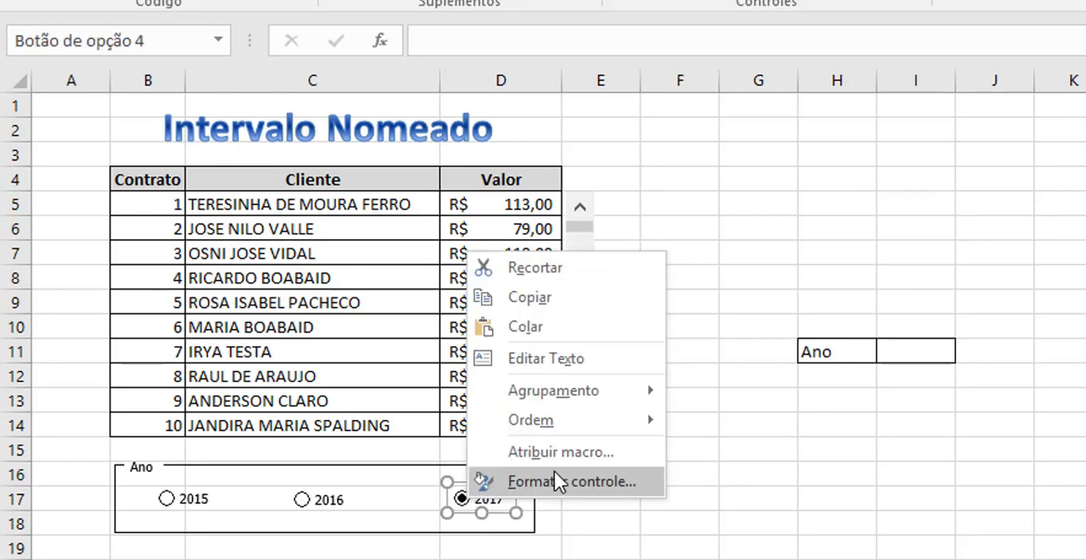
click(585, 476)
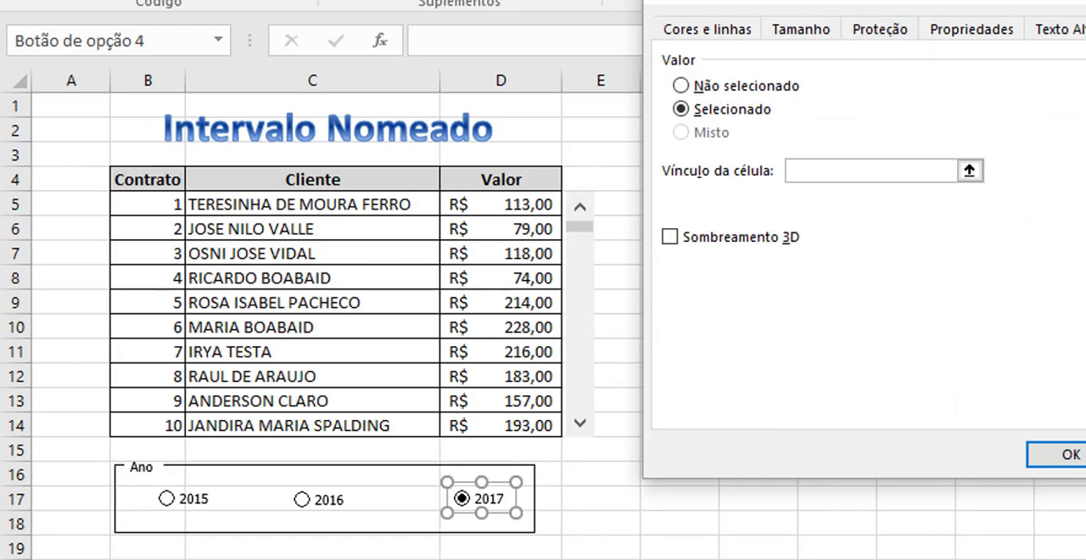
drag(950, 1, 1028, 9)
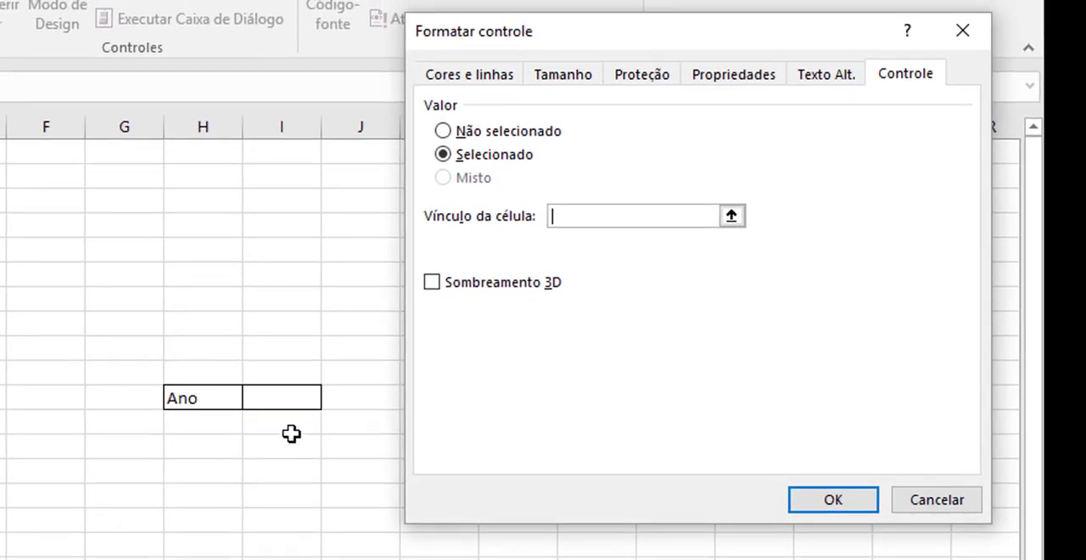
click(279, 403)
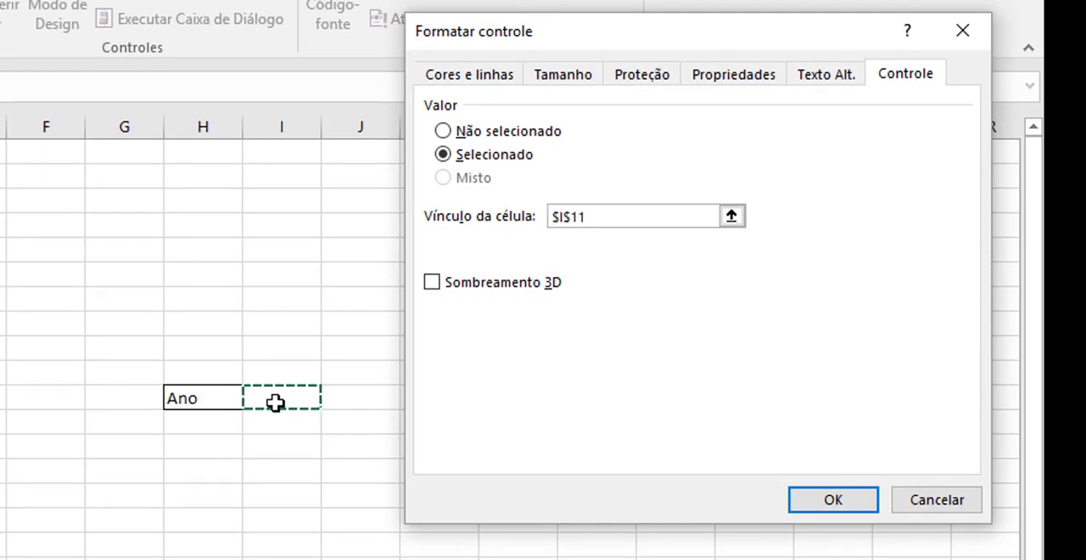
click(833, 501)
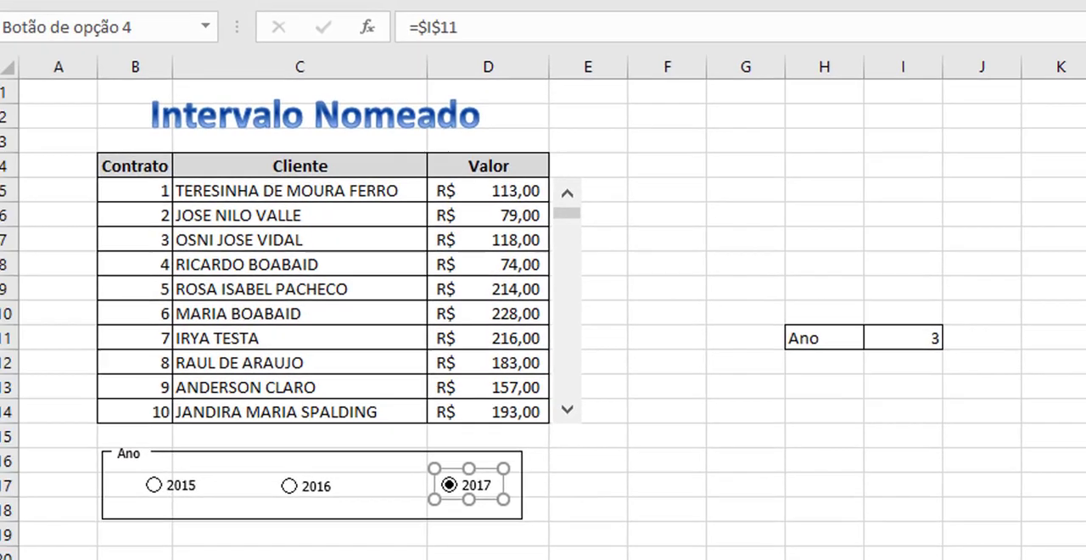
click(677, 550)
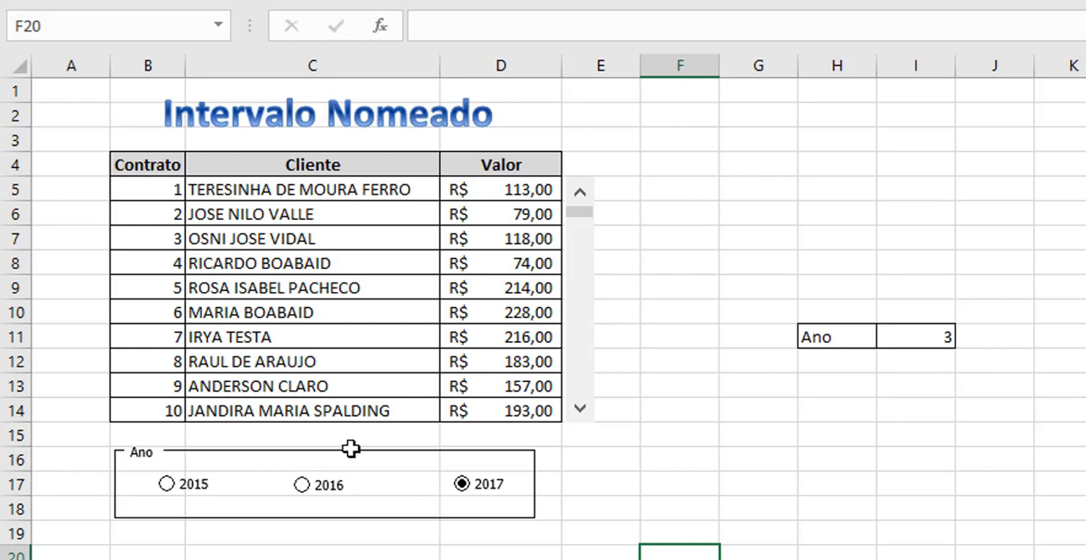
Test the year options by switching between 2015, 2016 and 2017 while checking the linked Ano cell I11.
click(303, 487)
click(185, 489)
click(336, 495)
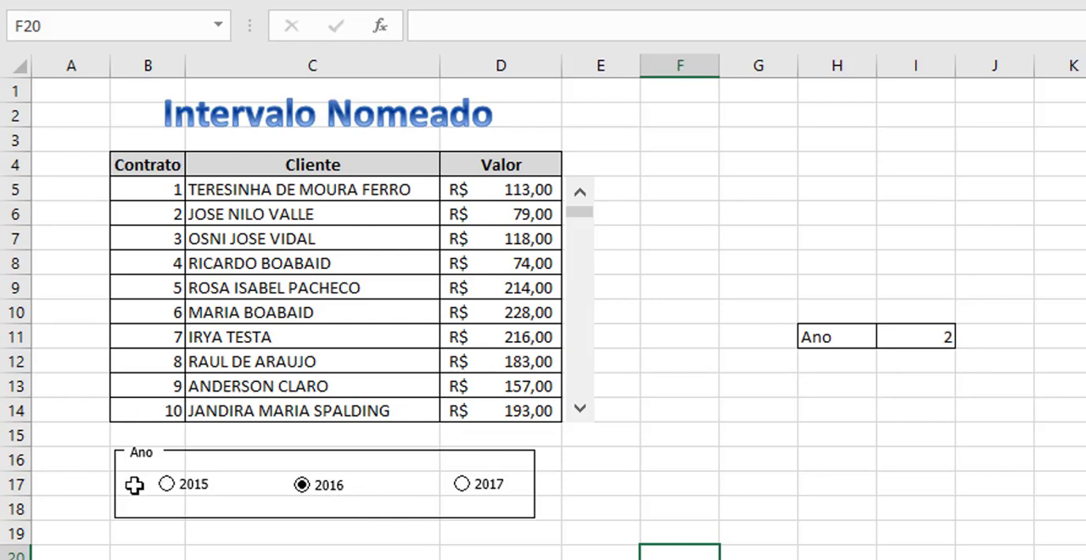
click(173, 499)
click(303, 503)
click(489, 501)
On the Base sheet, check the column position of the 2015 header in row 4, counting from Contrato.
key(ctrl+Page_Down)
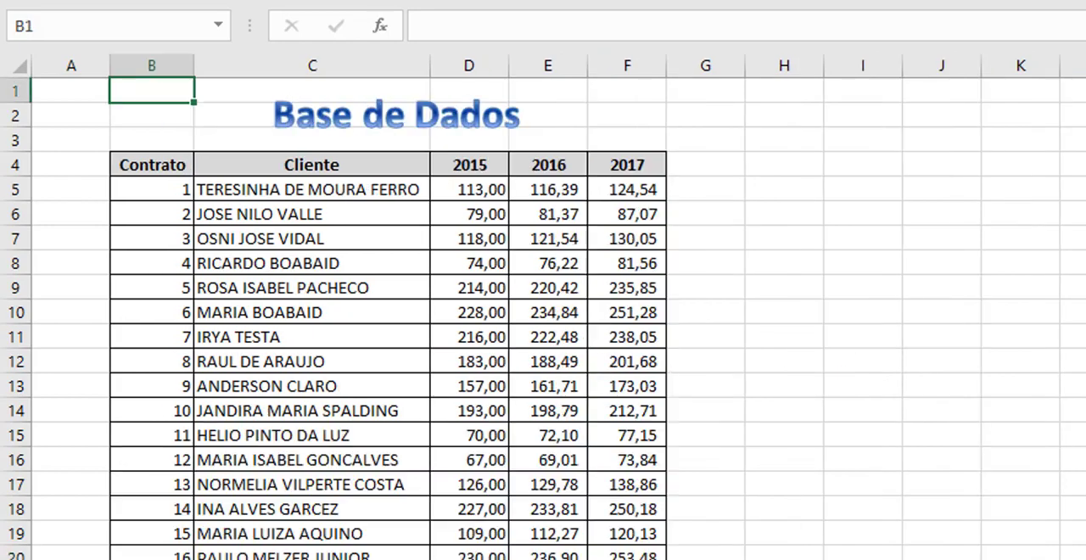
click(168, 164)
drag(169, 164, 485, 170)
click(486, 171)
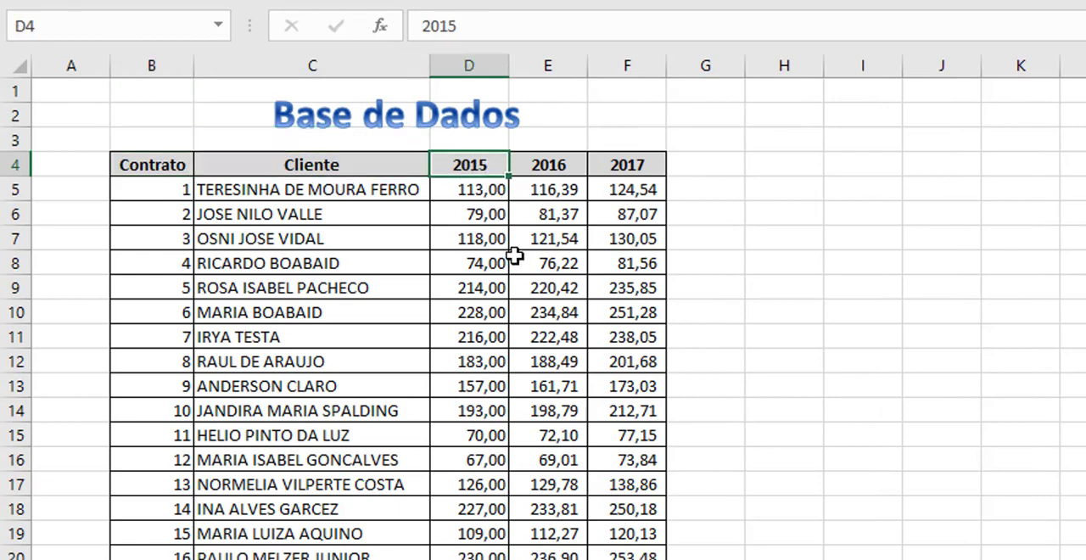
On the Base sheet, examine the positions of the 2015, 2016 and 2017 columns within the table.
drag(484, 157, 483, 388)
drag(475, 165, 632, 192)
click(633, 192)
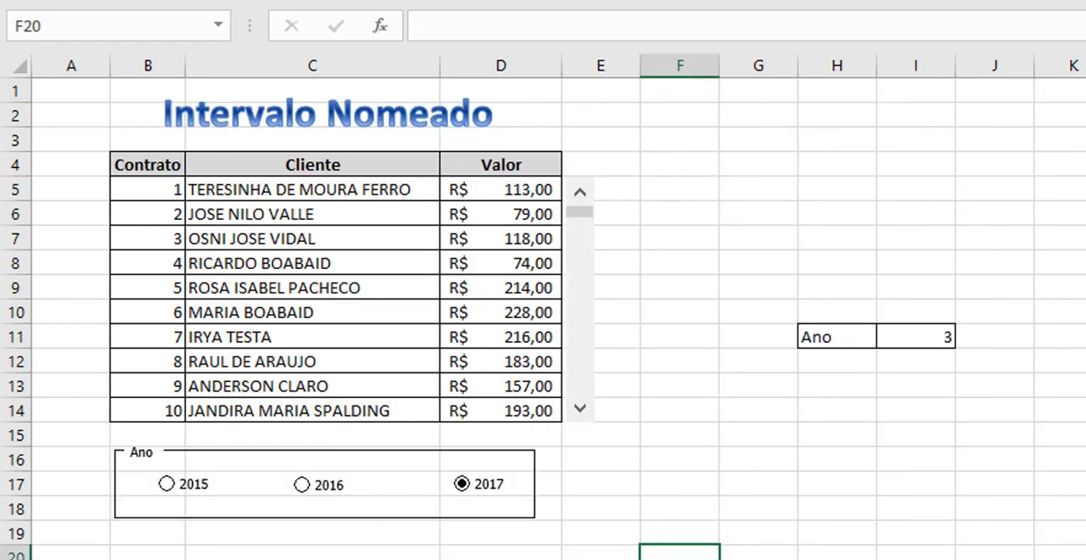
On the report sheet, select the linked cell I11 and check its value with the 2015 and 2016 options.
click(946, 335)
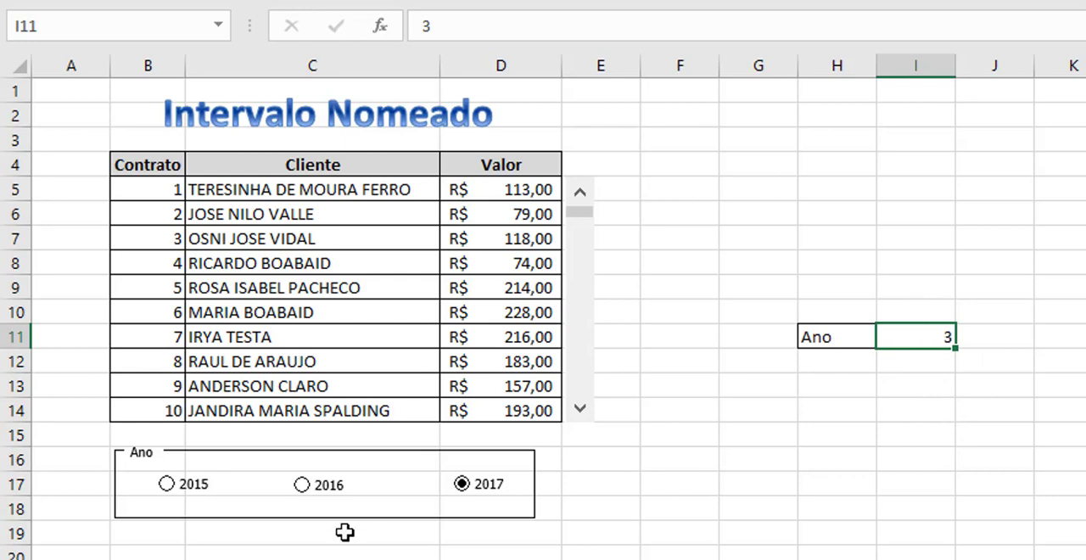
click(166, 484)
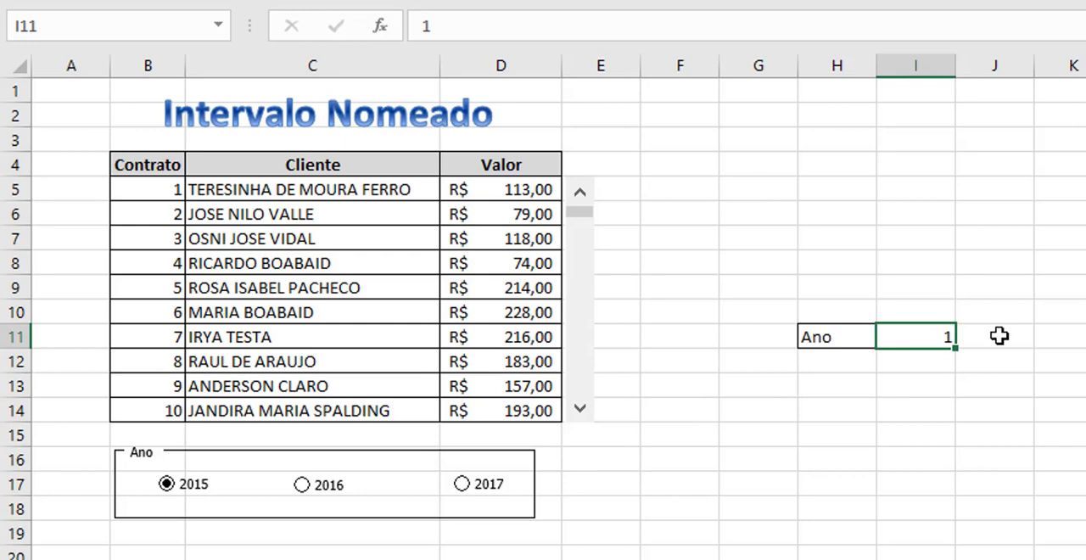
click(302, 488)
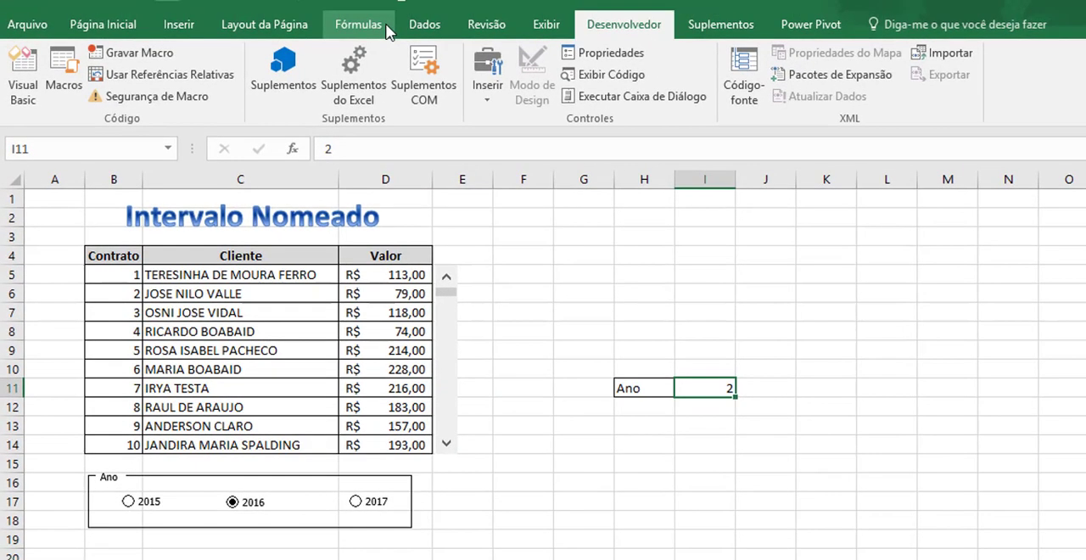
Define the workbook-level name Ano referring to ='Relatório 2'!$I$11+2.
click(384, 28)
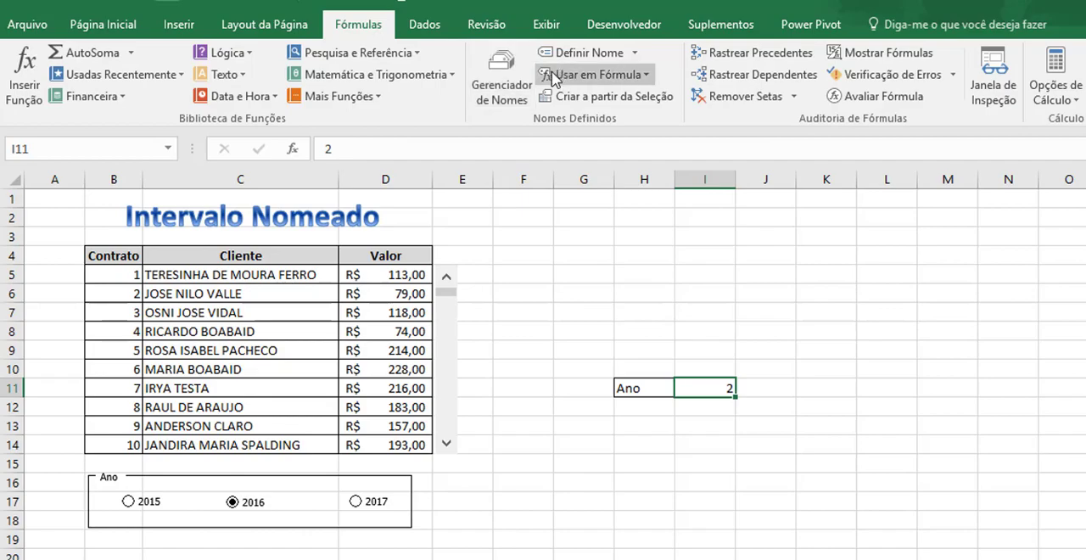
click(525, 76)
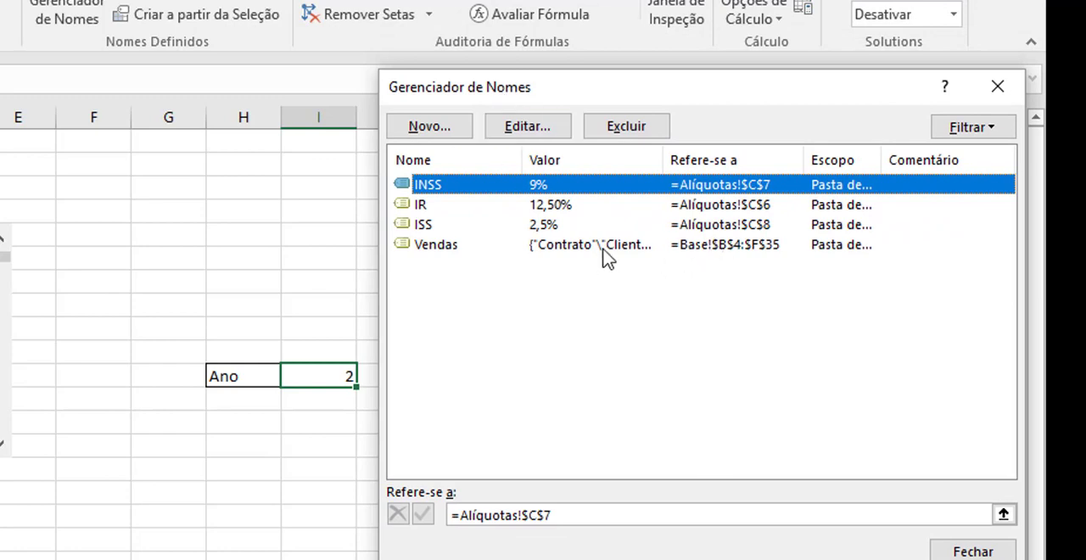
click(424, 127)
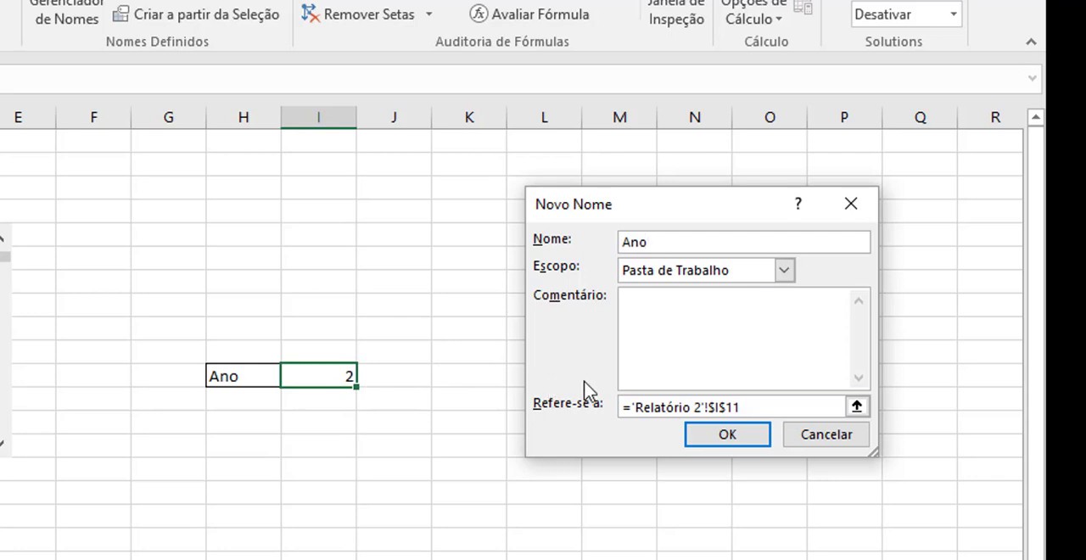
click(776, 404)
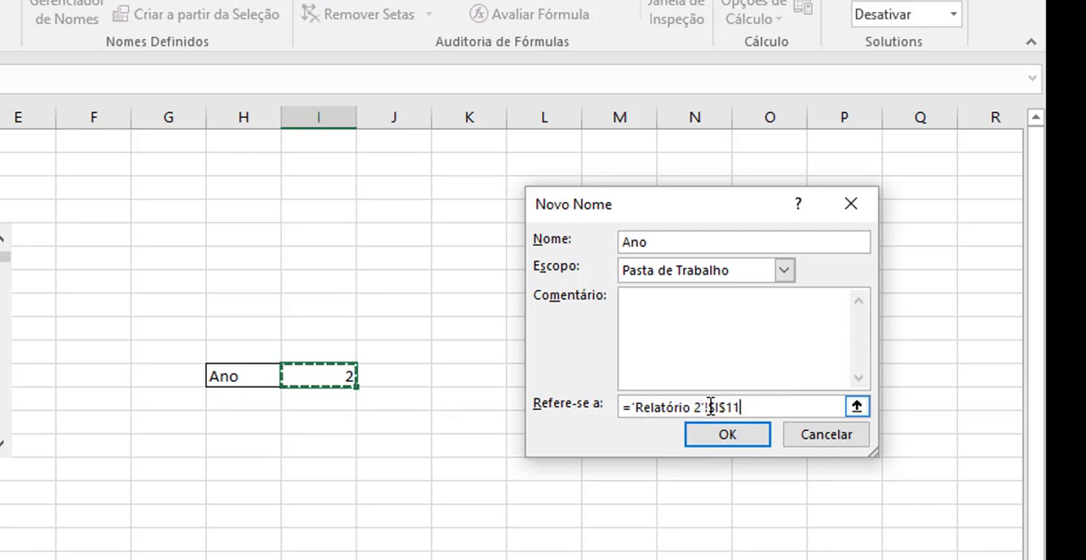
click(754, 408)
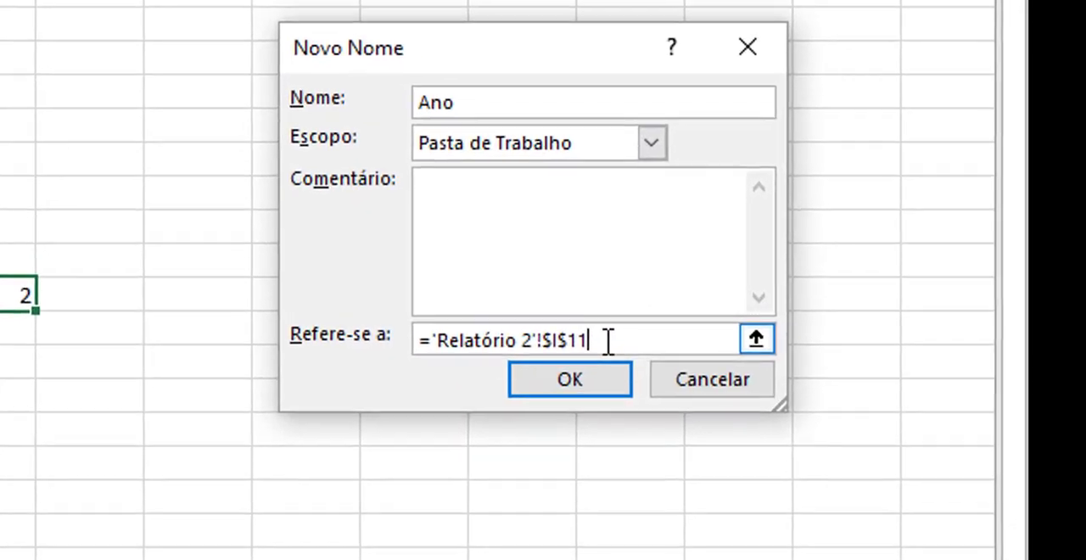
text(+2)
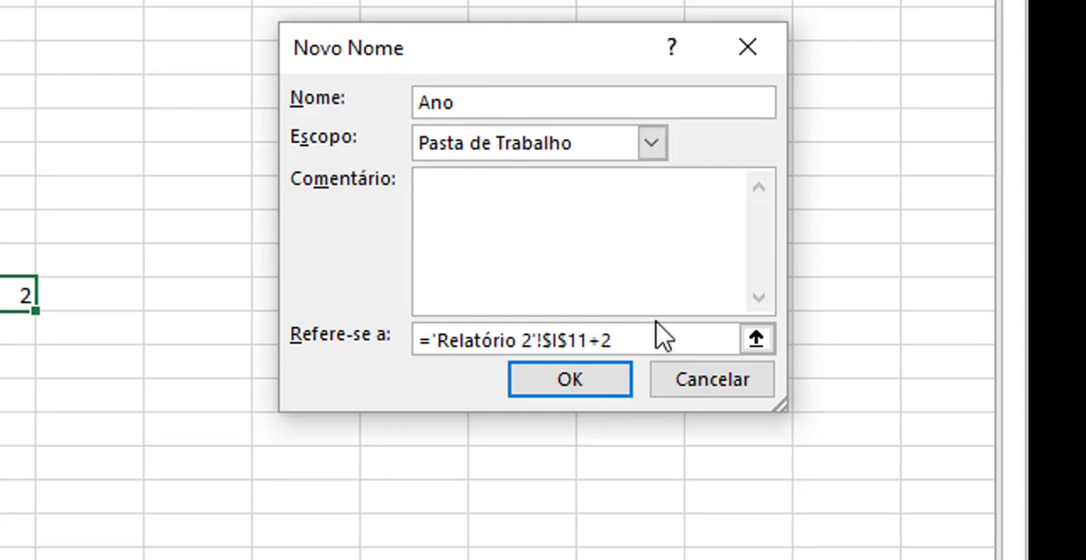
click(599, 389)
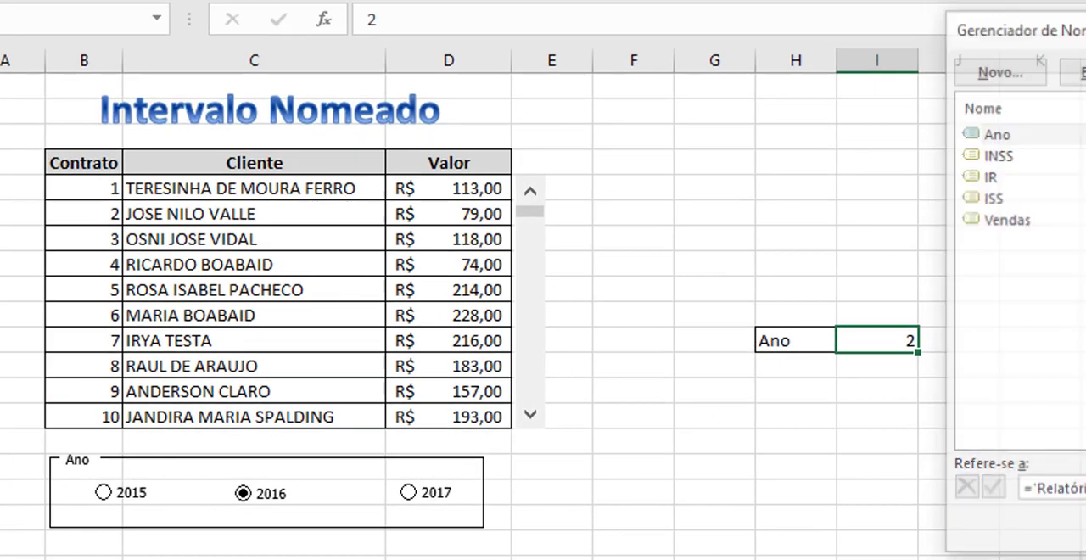
key(Escape)
Enter =Ano in J11 and check its result with the 2015, 2016 and 2017 options.
click(971, 341)
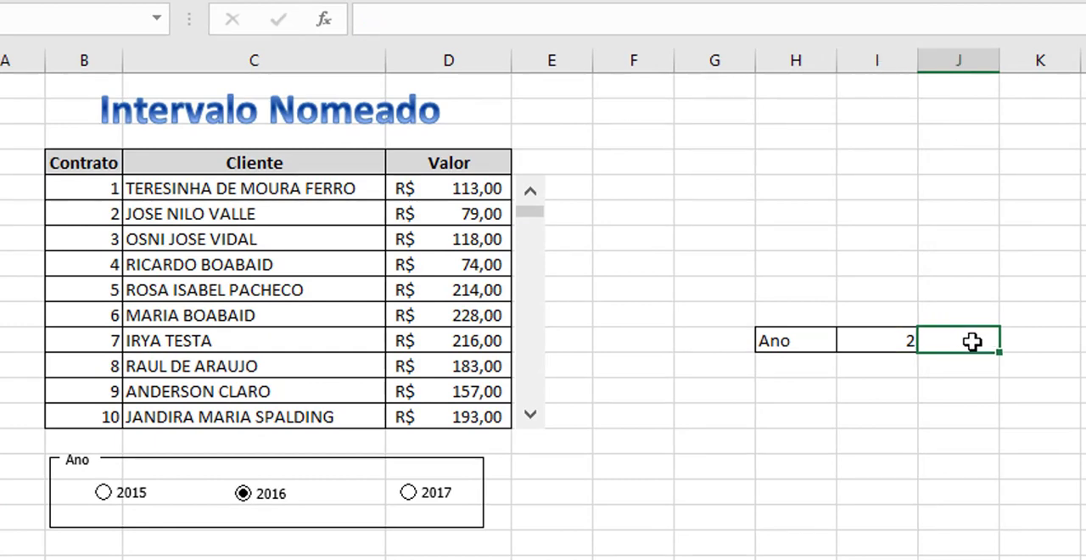
text(=ano)
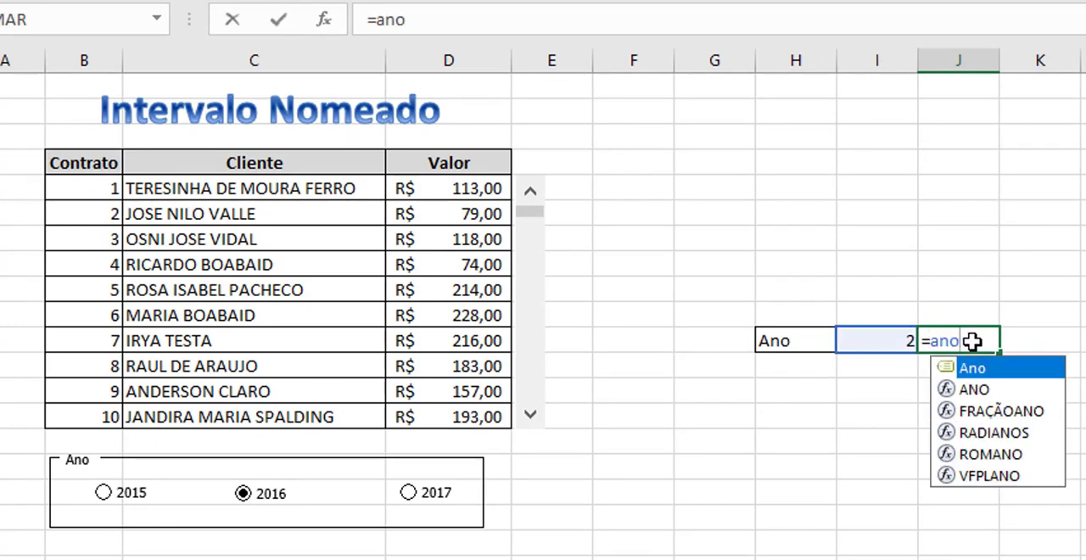
key(Return)
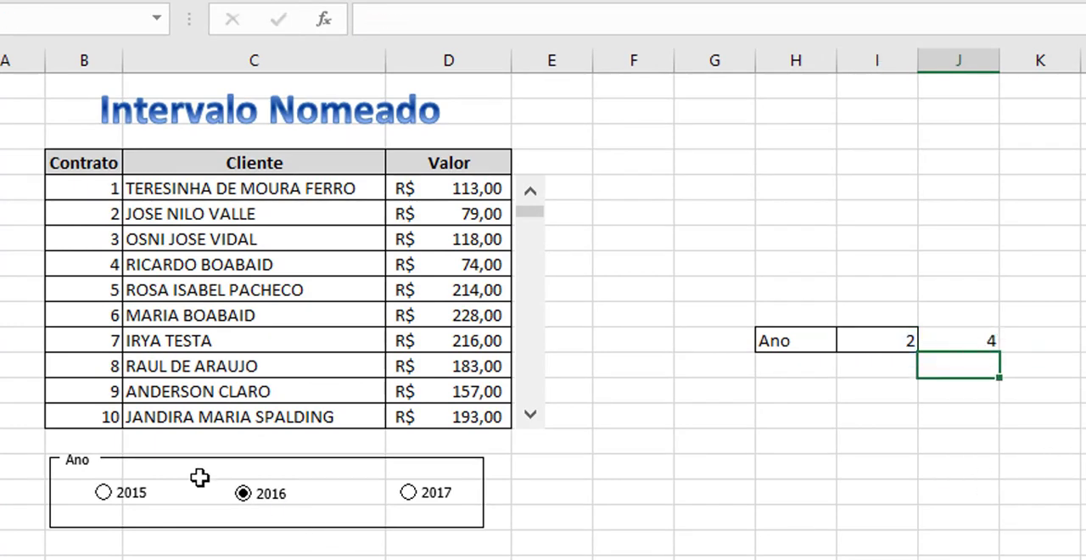
click(107, 493)
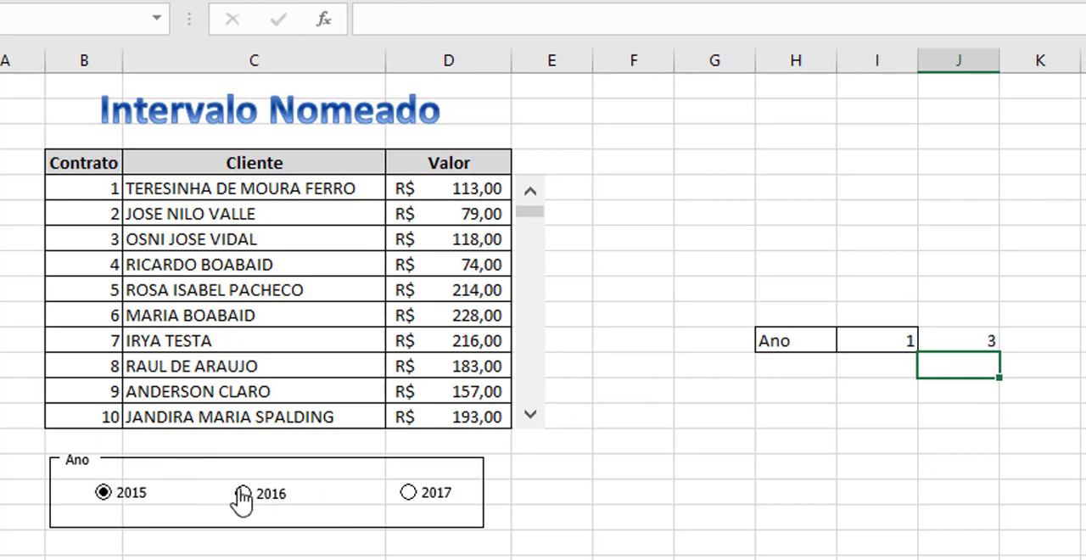
click(242, 497)
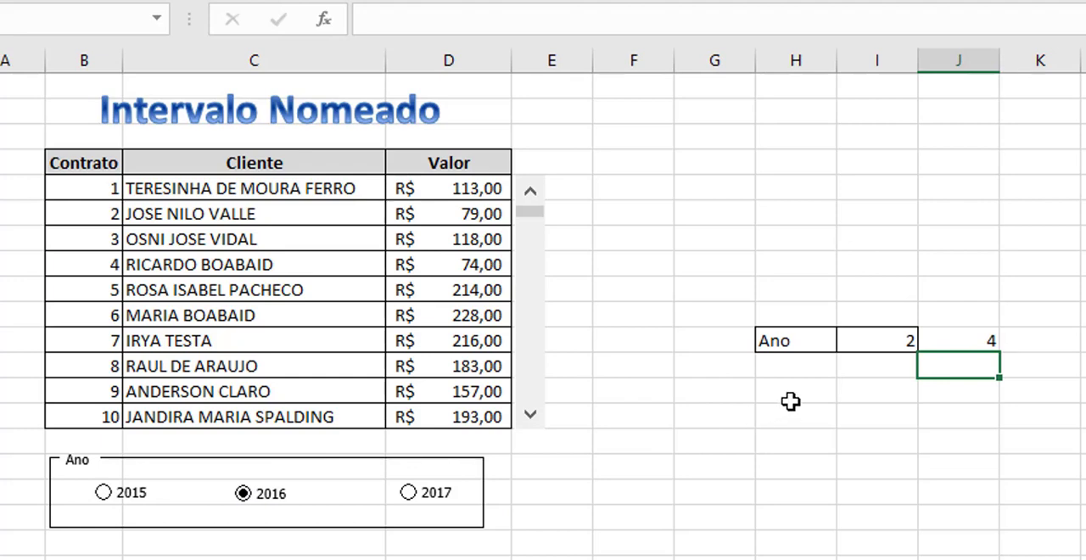
click(422, 495)
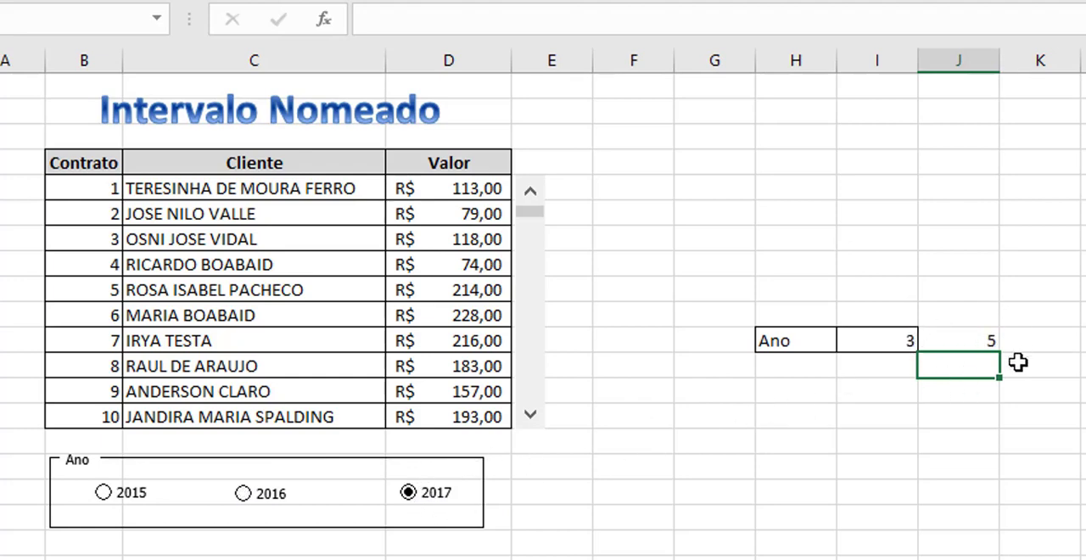
Clear the test formula from J11.
click(980, 341)
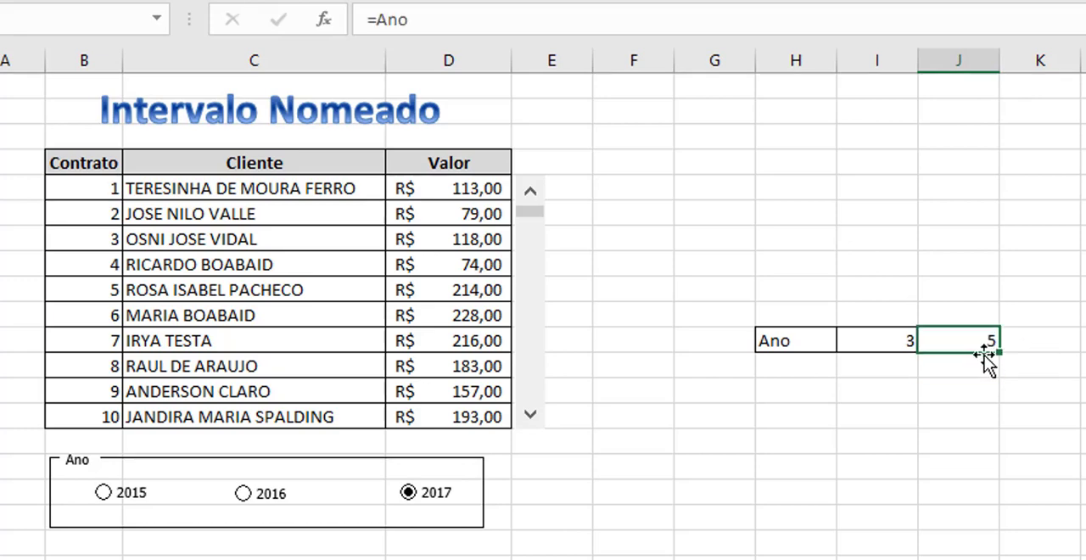
key(Delete)
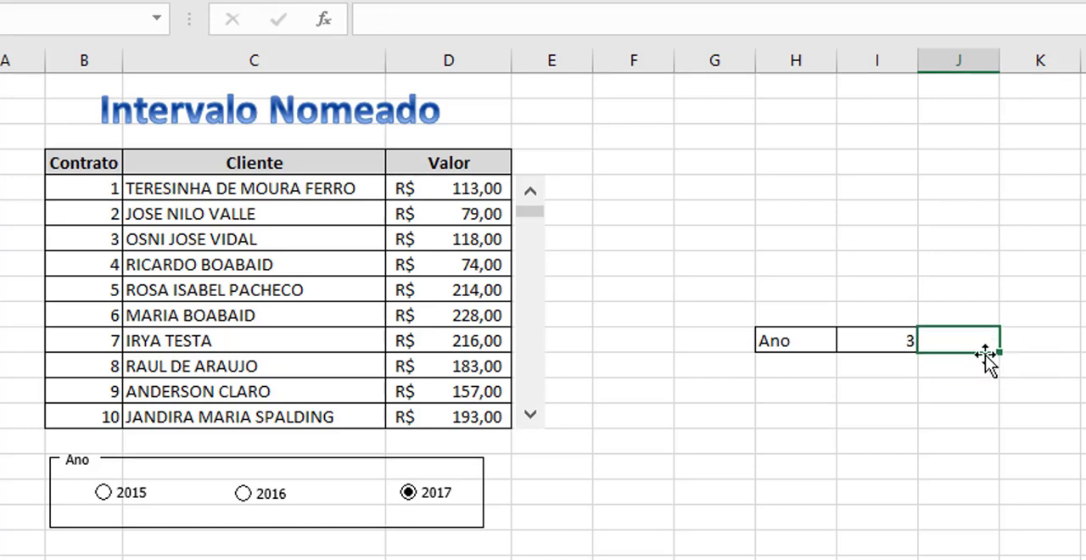
click(873, 405)
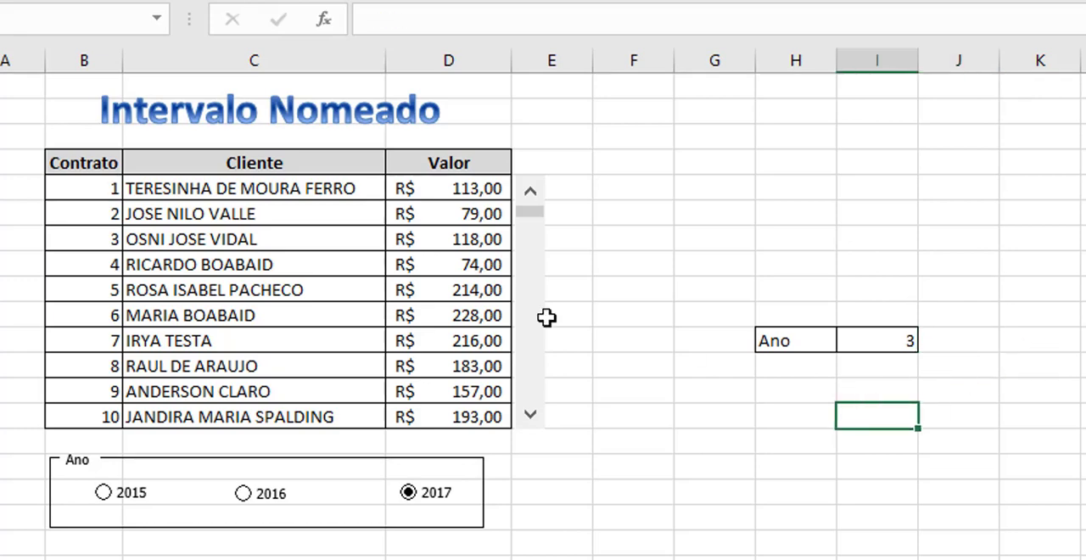
Replace the fixed column number in the D5 PROCV formula with the name Ano and fill it down to D14.
double_click(458, 191)
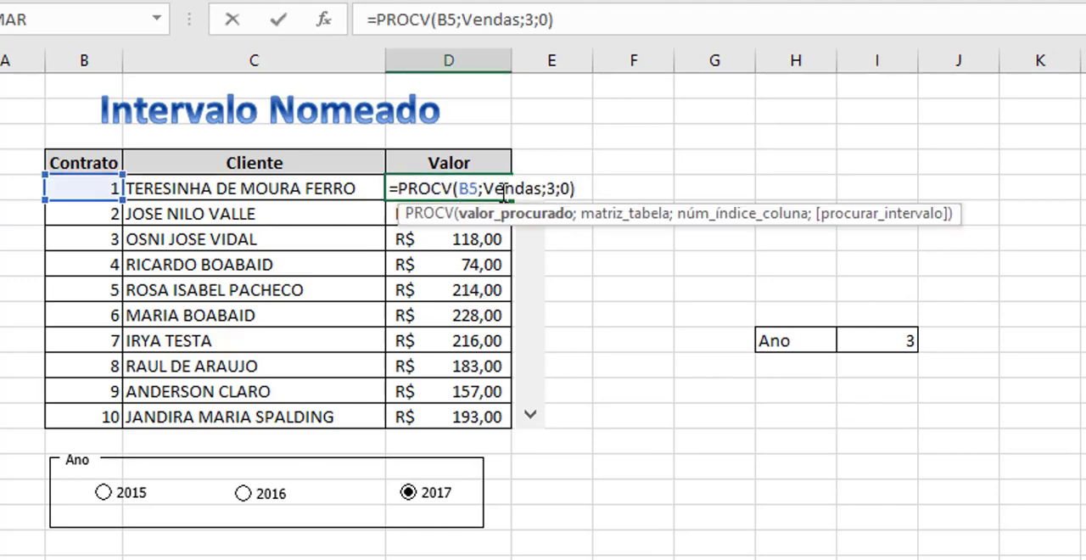
click(557, 188)
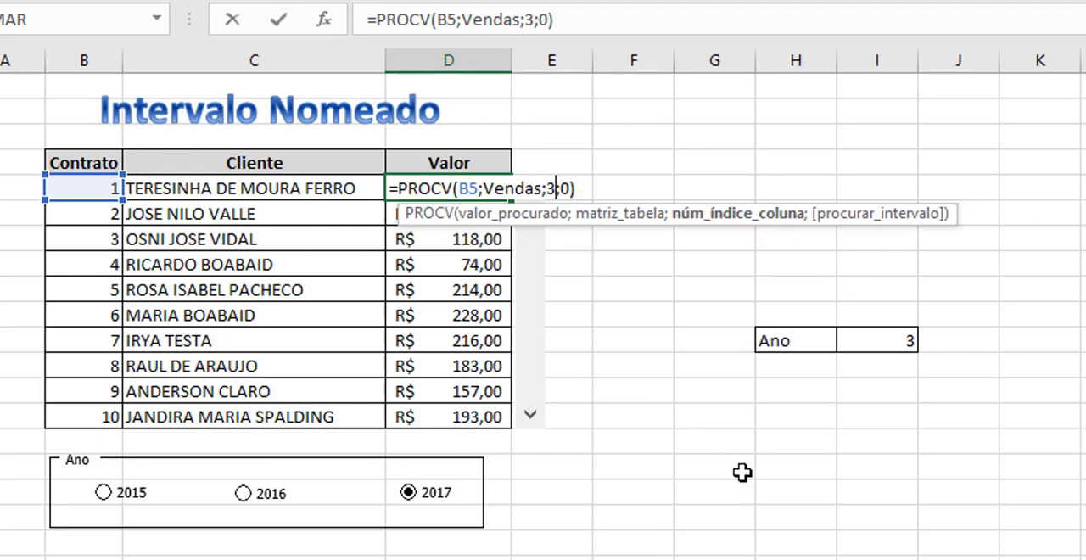
key(BackSpace)
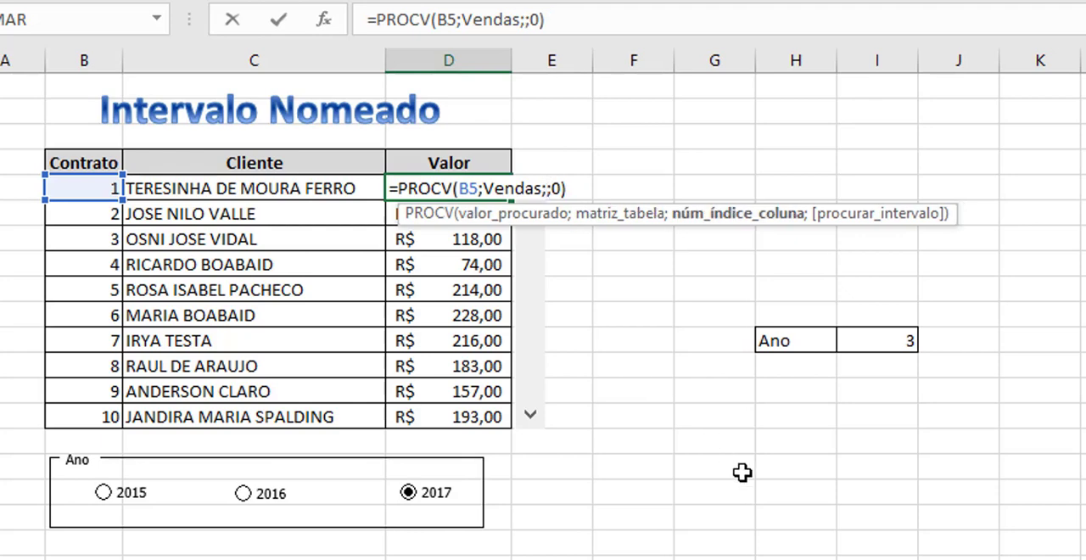
text(ano)
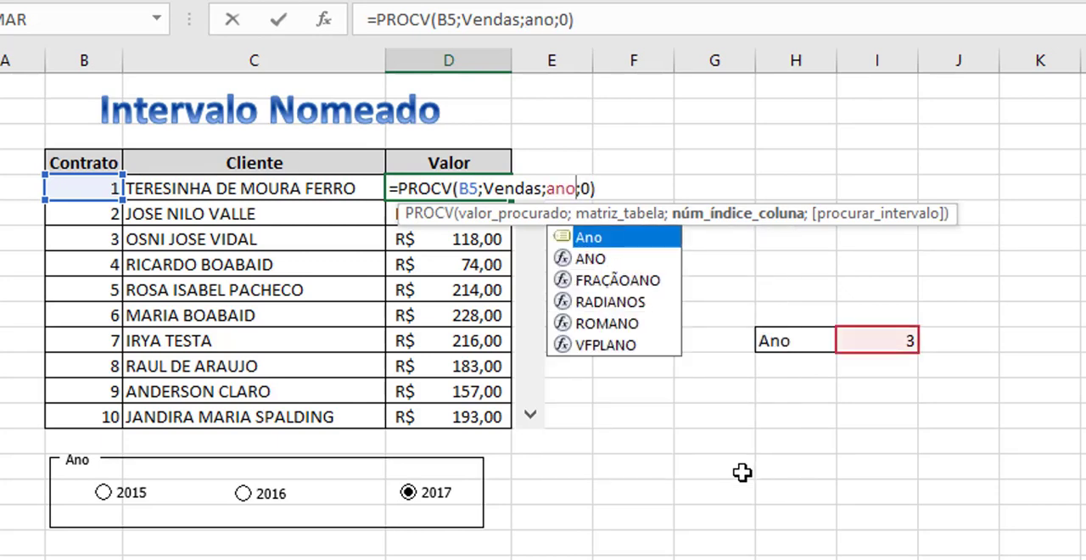
key(Return)
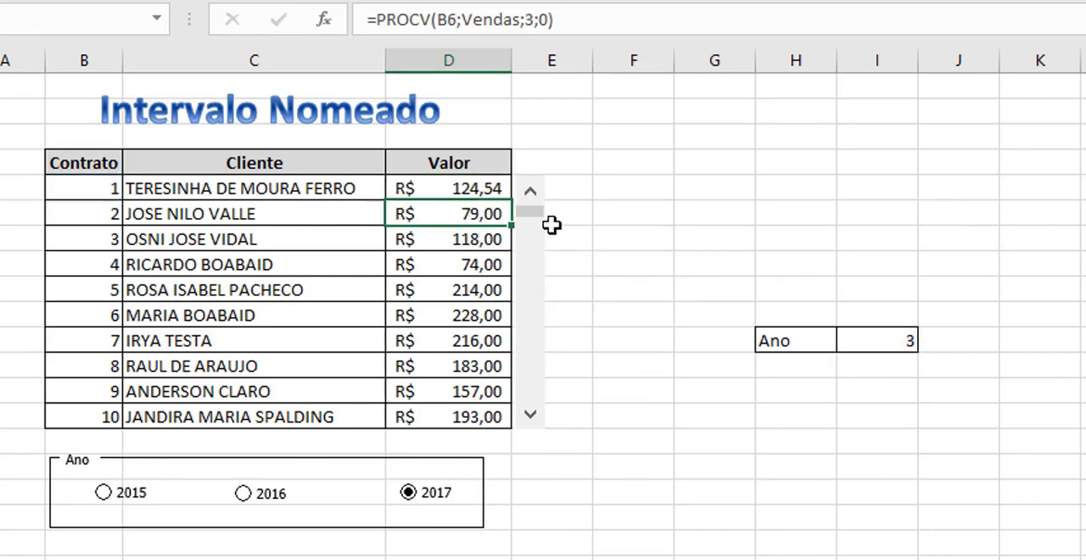
click(472, 185)
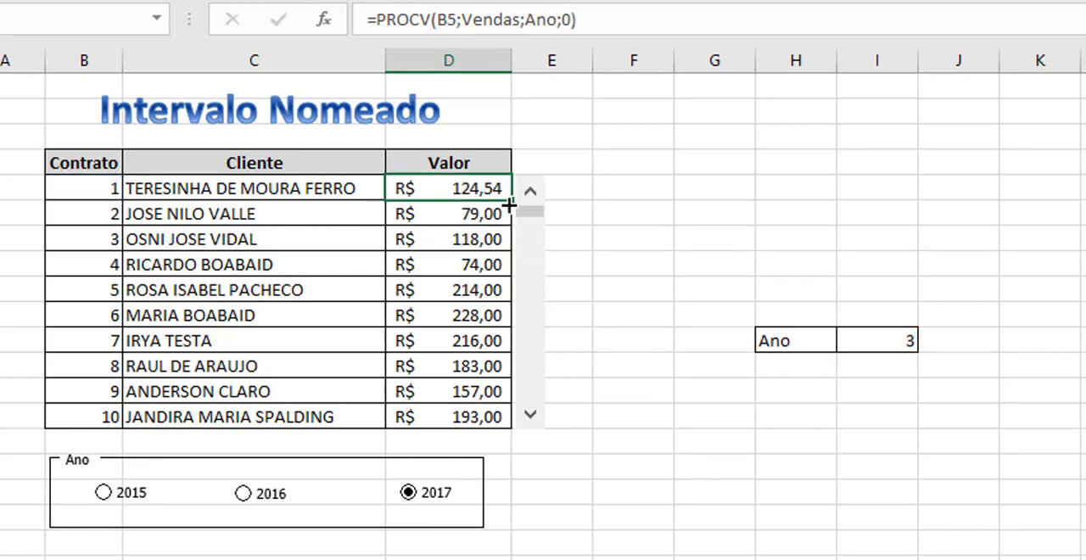
drag(510, 205, 509, 424)
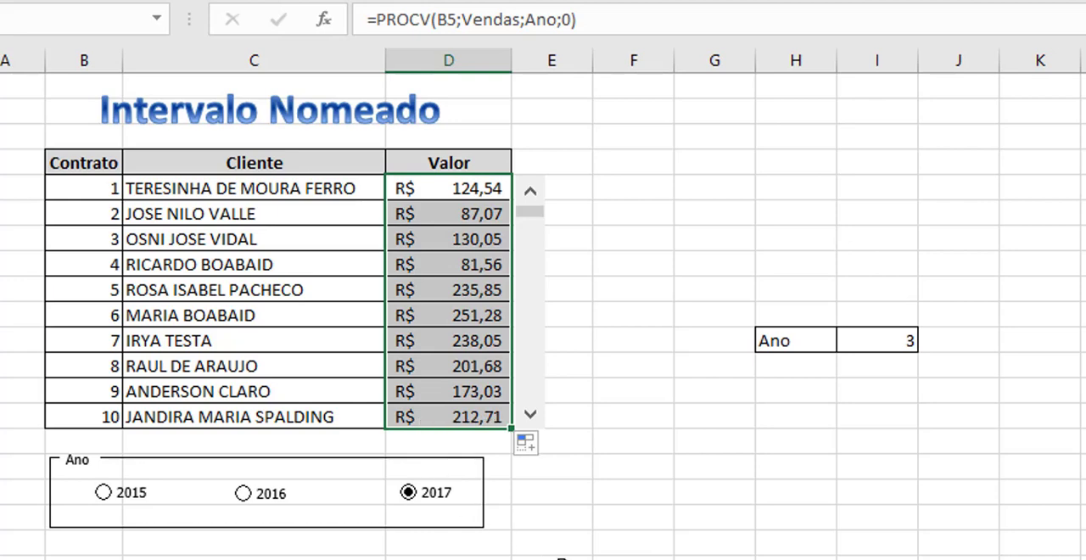
Test the Valor column by switching between the 2016, 2015 and 2017 options, and compare it with the Base sheet.
click(556, 557)
click(255, 501)
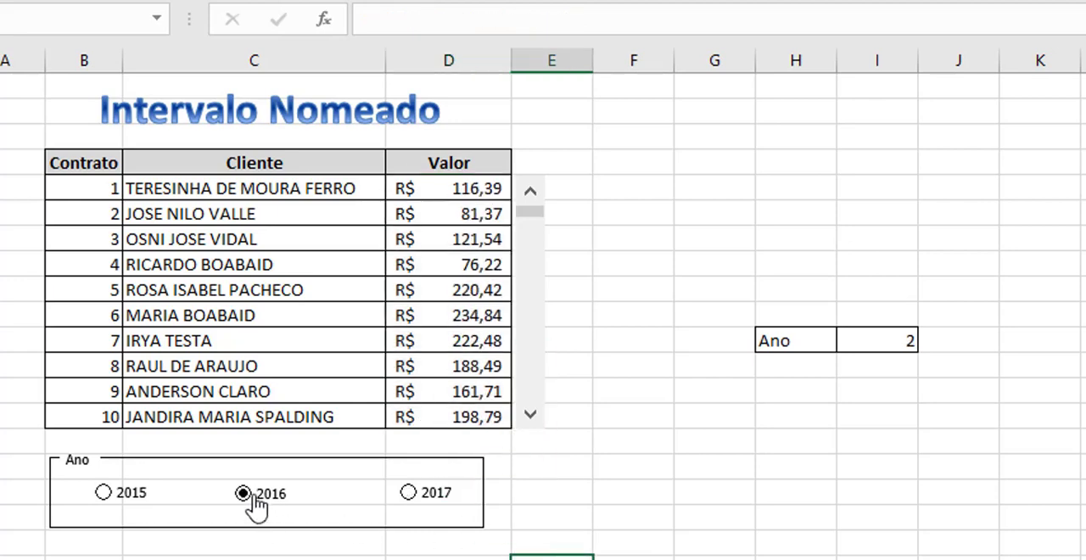
click(103, 493)
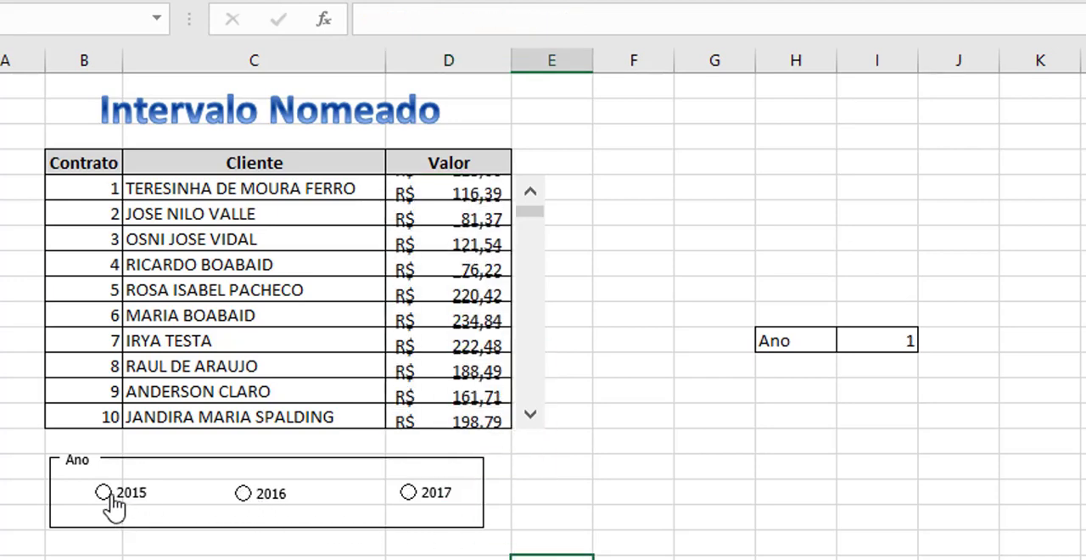
click(243, 493)
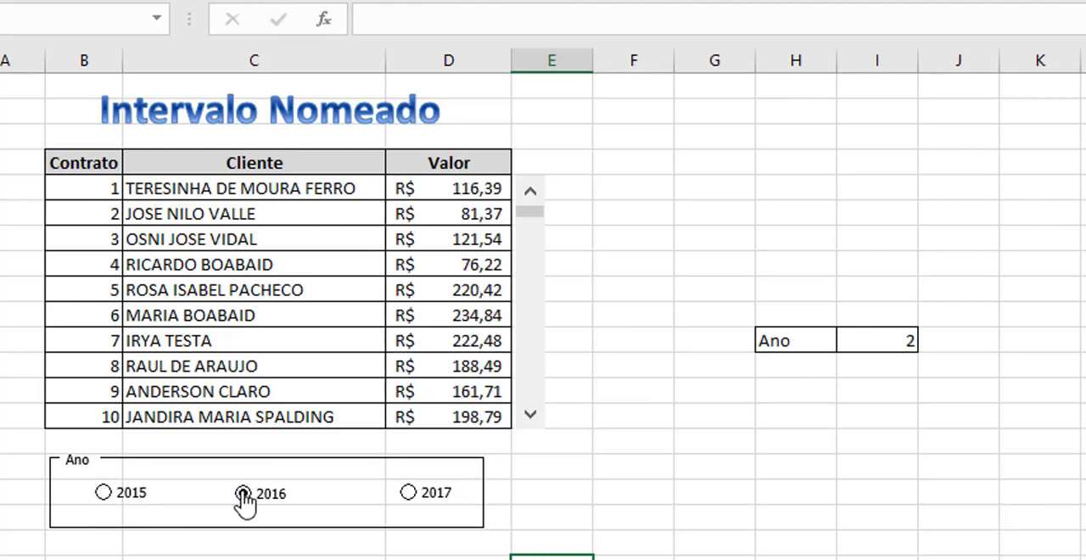
click(409, 493)
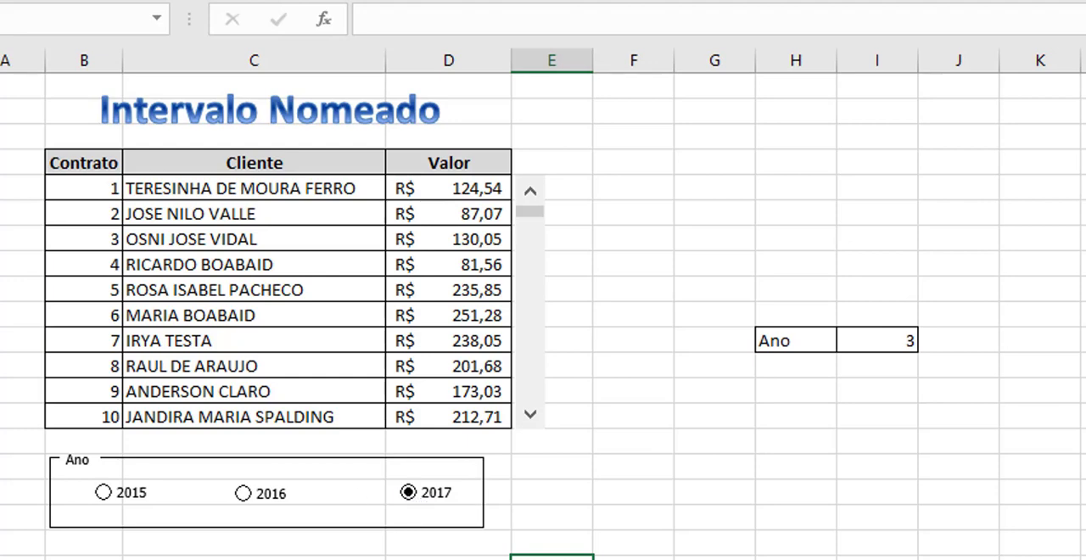
key(ctrl+Page_Up)
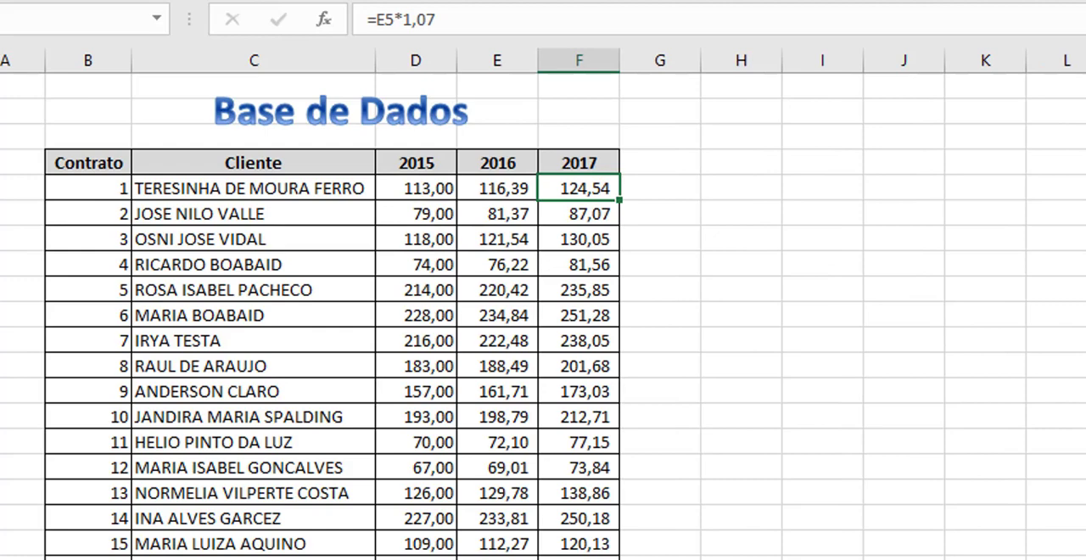
key(ctrl+Page_Down)
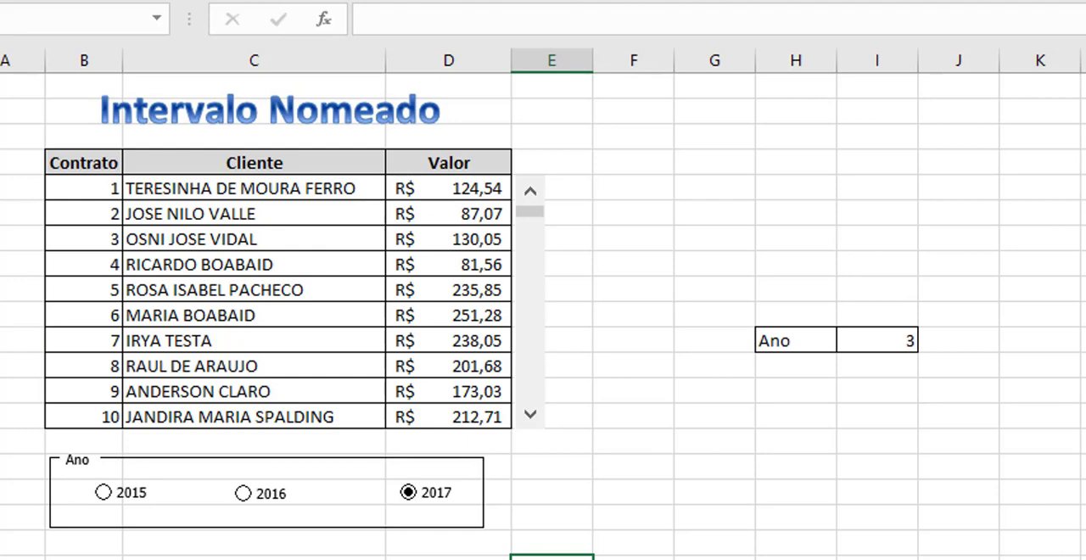
Enter the formula =FIMMÊS(HOJE();0) in cell H6 to calculate the last day of the current month.
click(789, 210)
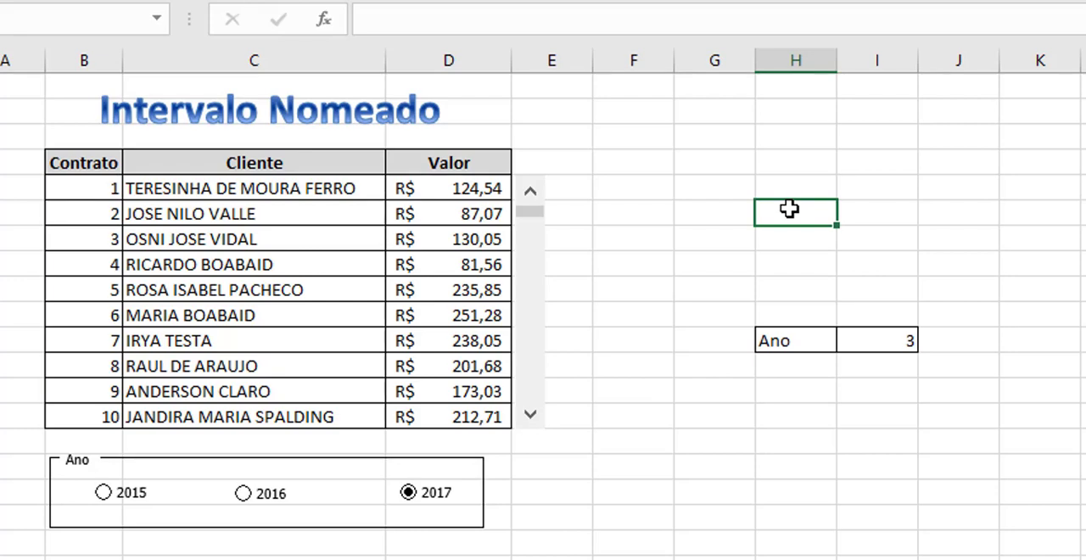
text(=fim)
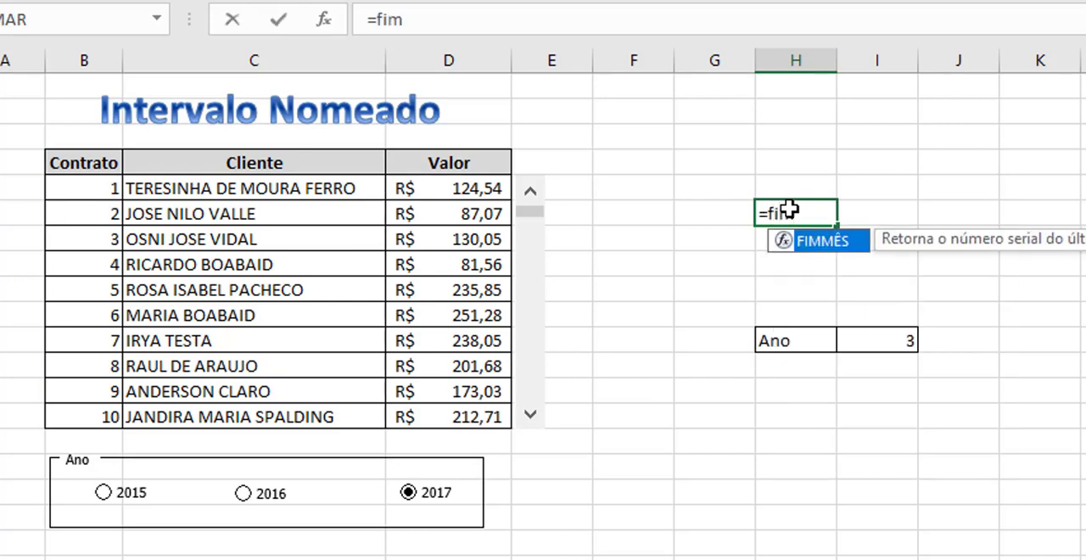
key(Tab)
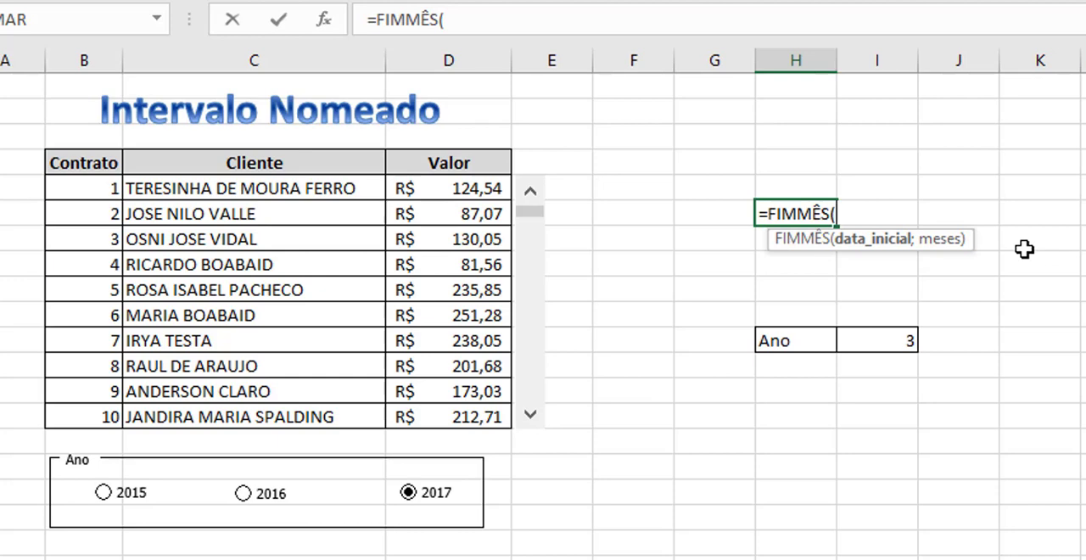
text(hoje())
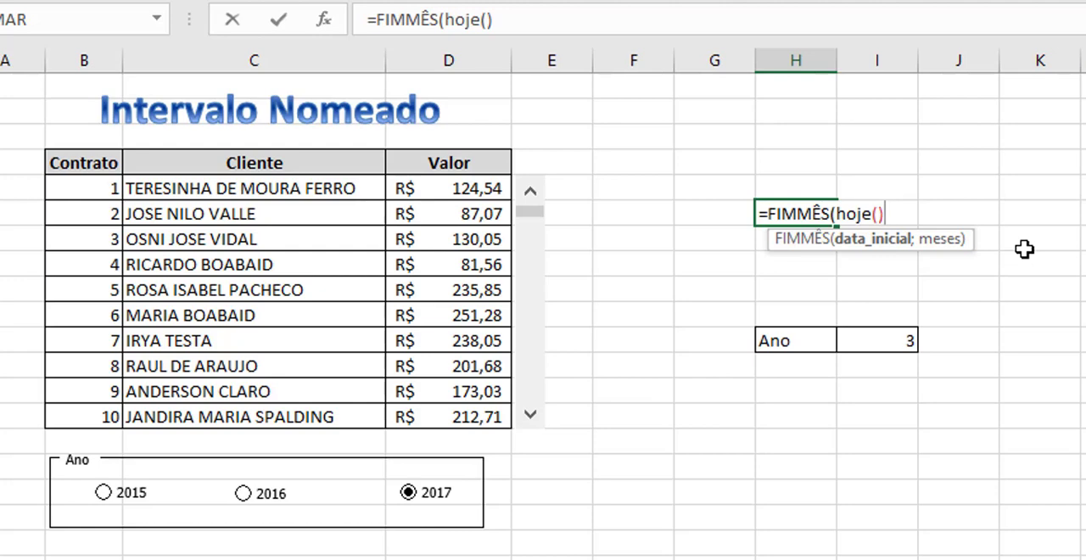
text(;)
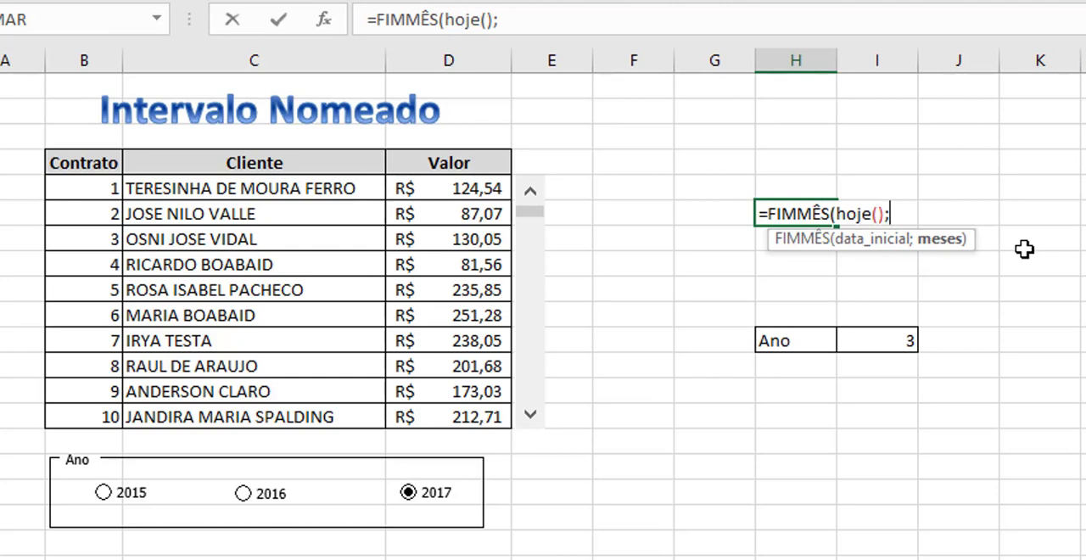
text(0))
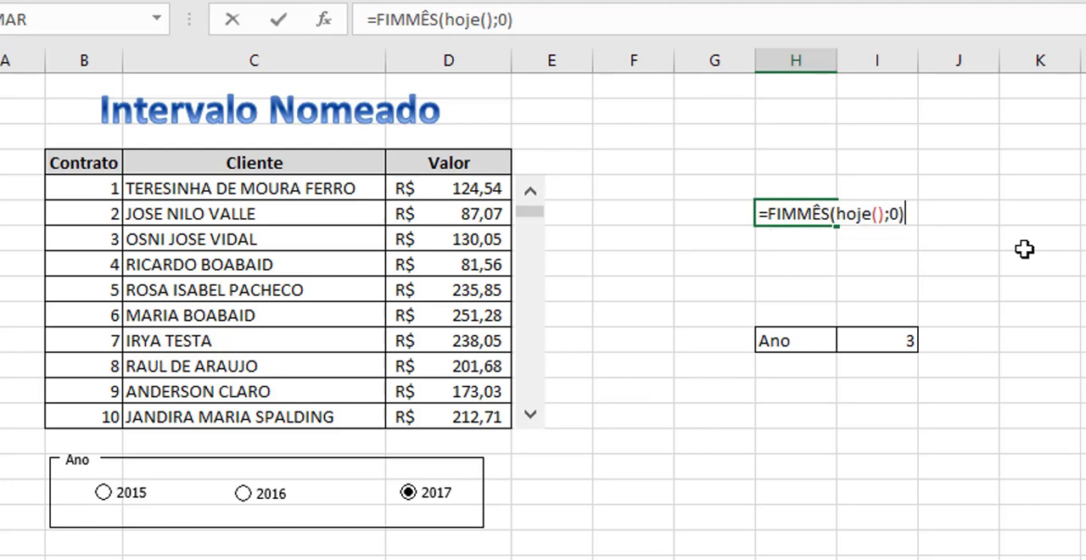
key(Return)
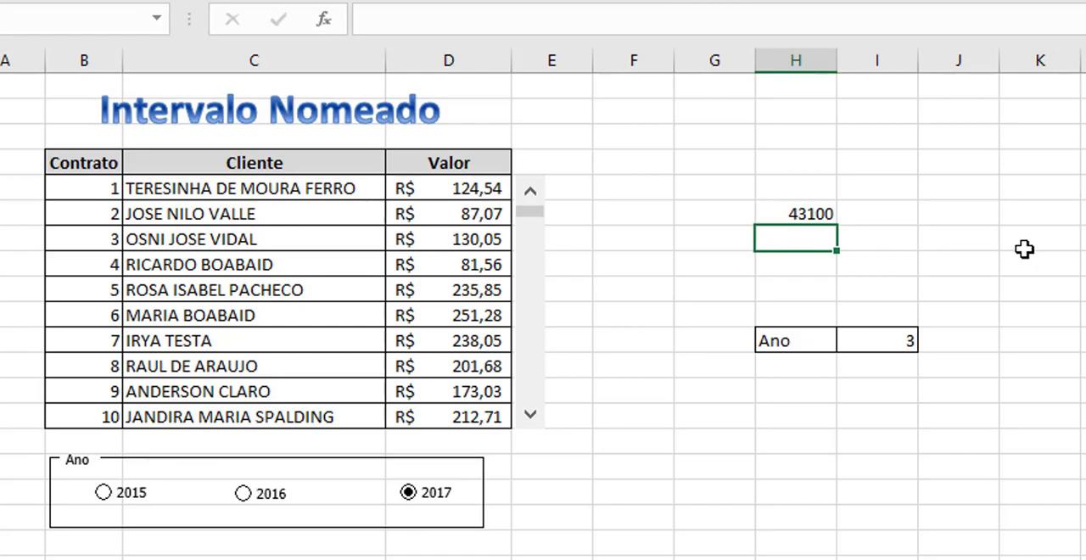
Format the FIMMÊS result in H6 as a short date (Data Abreviada).
key(Up)
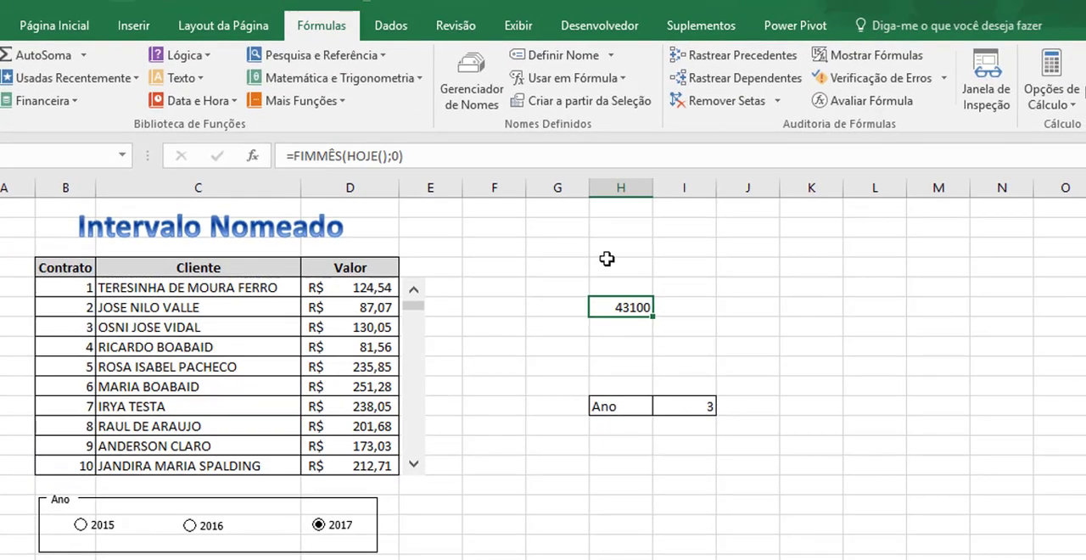
click(85, 34)
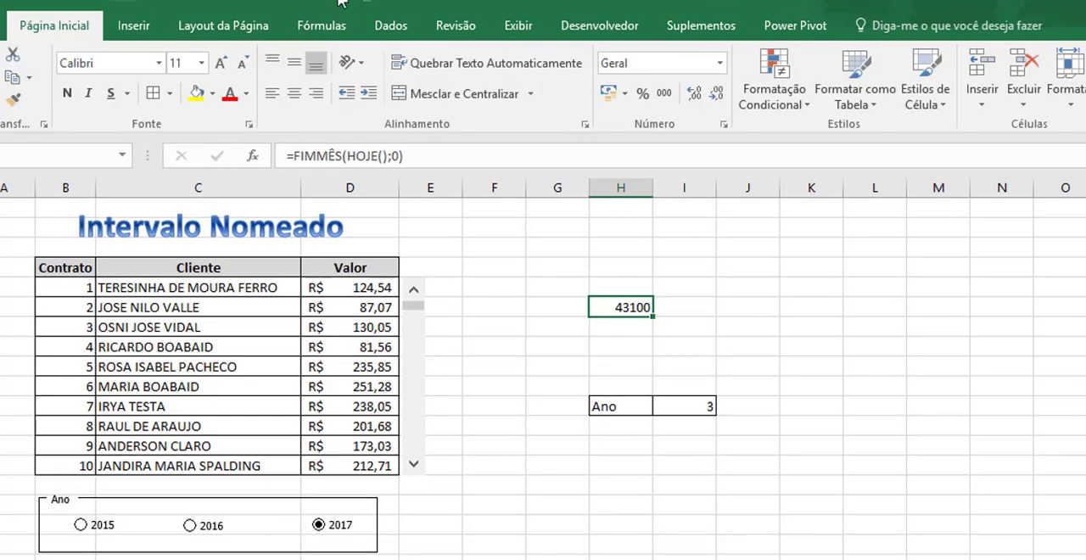
click(719, 64)
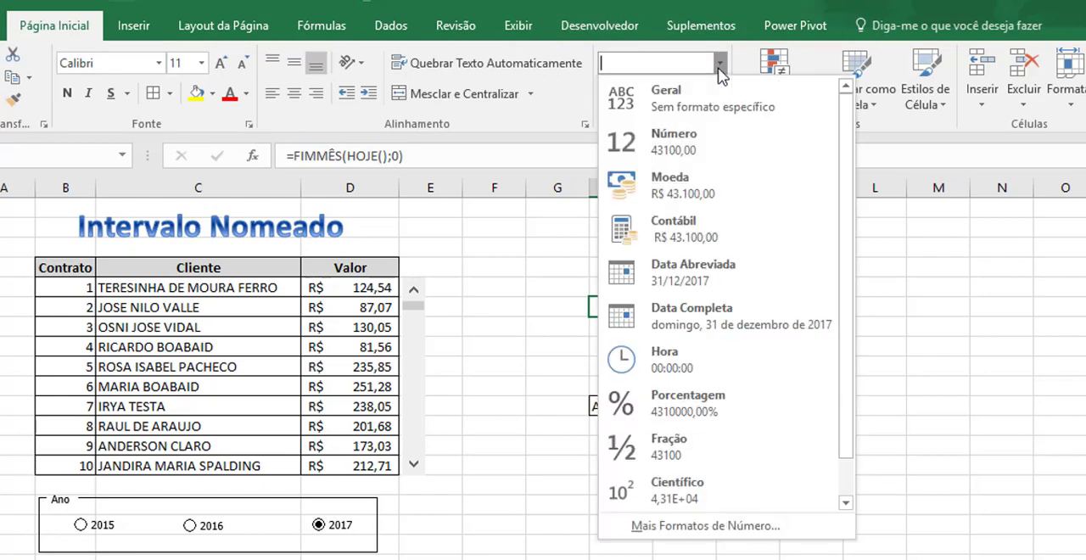
click(713, 301)
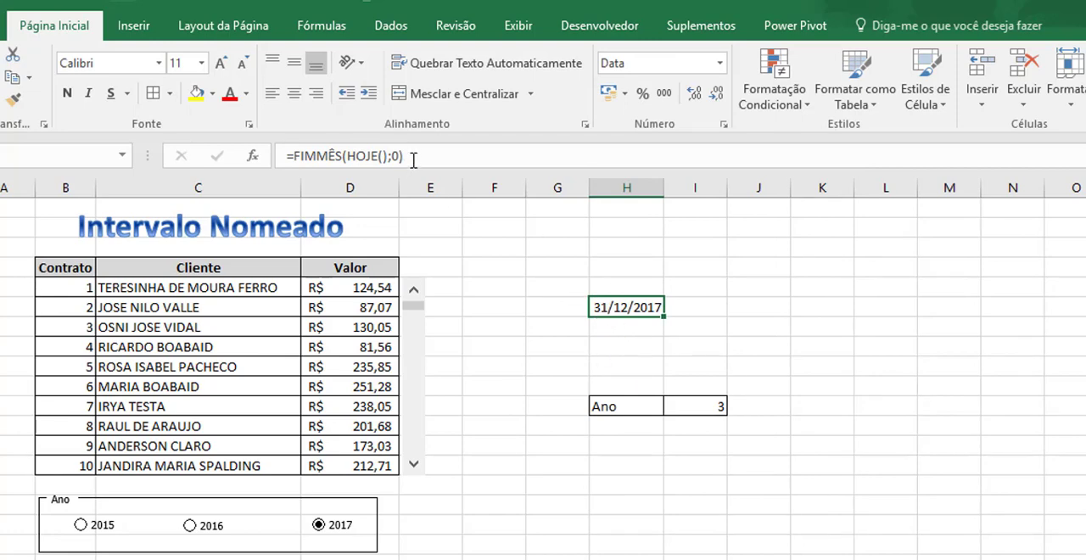
Copy the full FIMMÊS formula text from H6 and clear the cell's contents.
drag(404, 158, 239, 159)
key(ctrl+c)
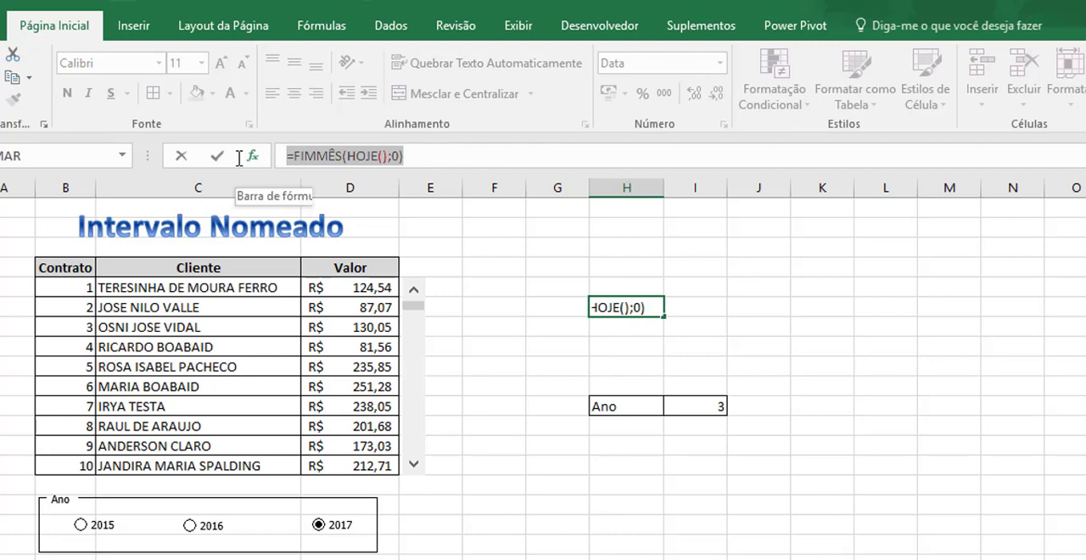
key(Return)
key(Up)
key(Delete)
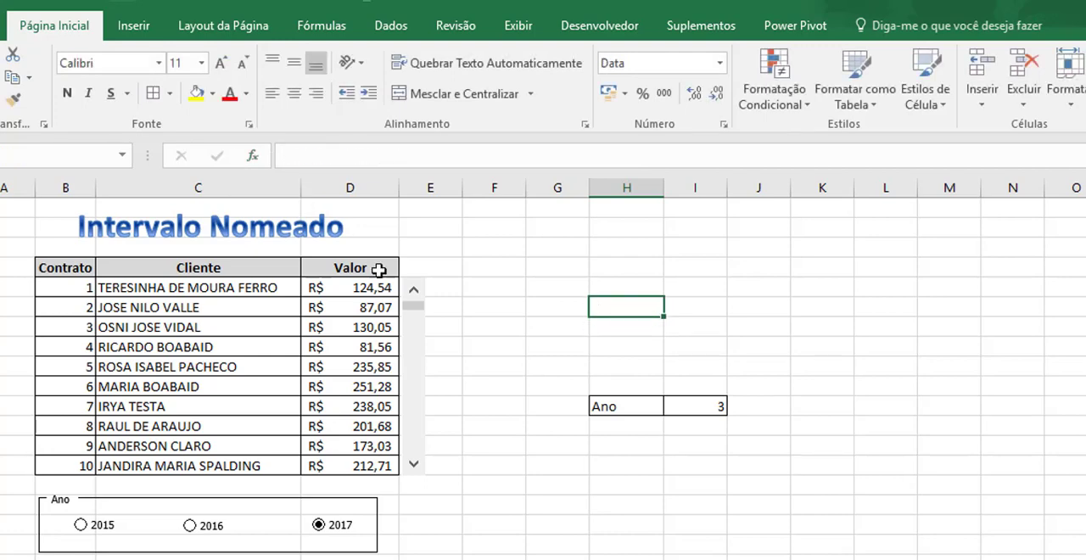
Start a new defined name and call it Ultimo_Dia_Mês, with workbook scope.
click(350, 40)
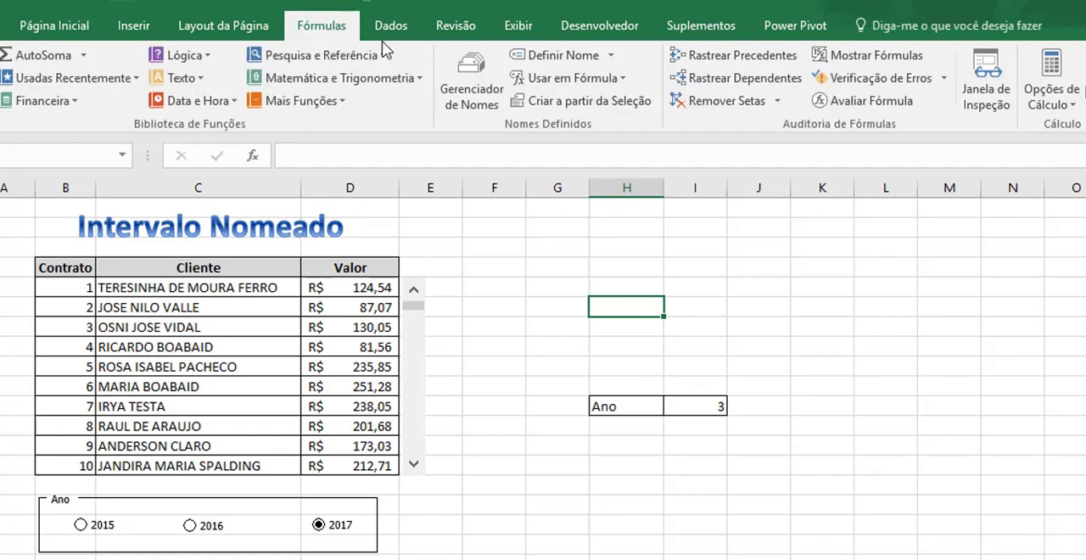
click(448, 78)
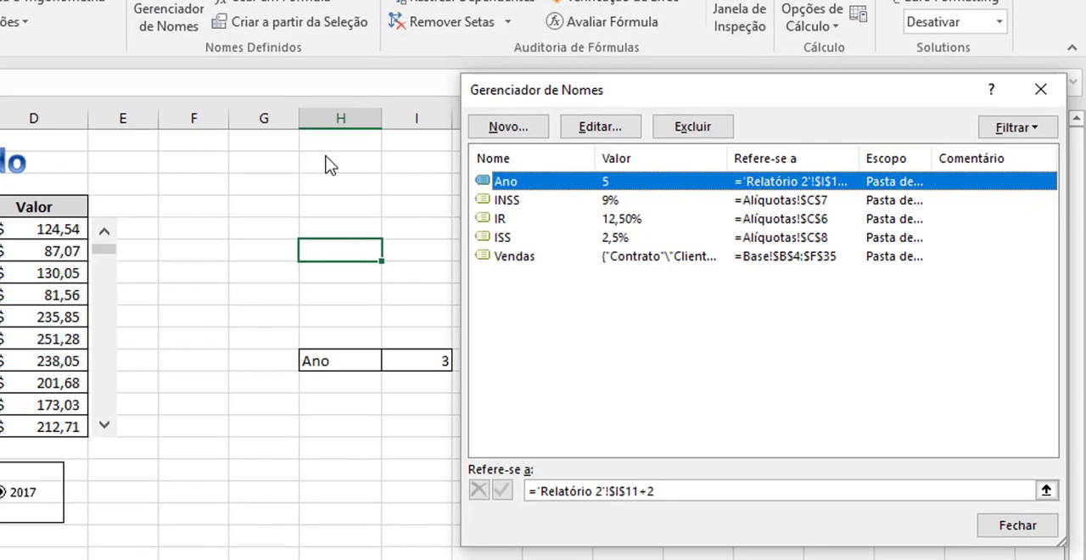
click(507, 129)
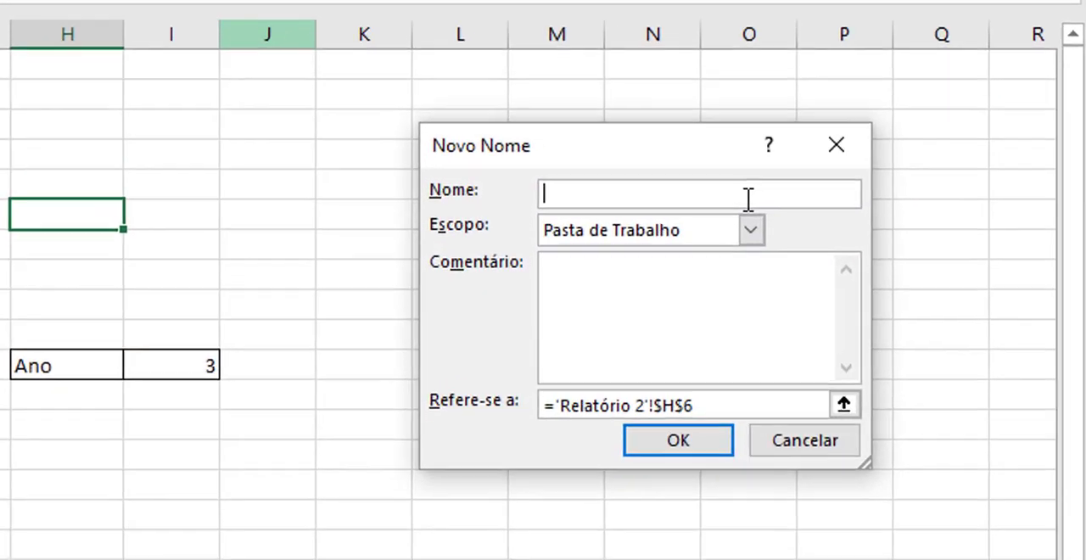
text(Ulti)
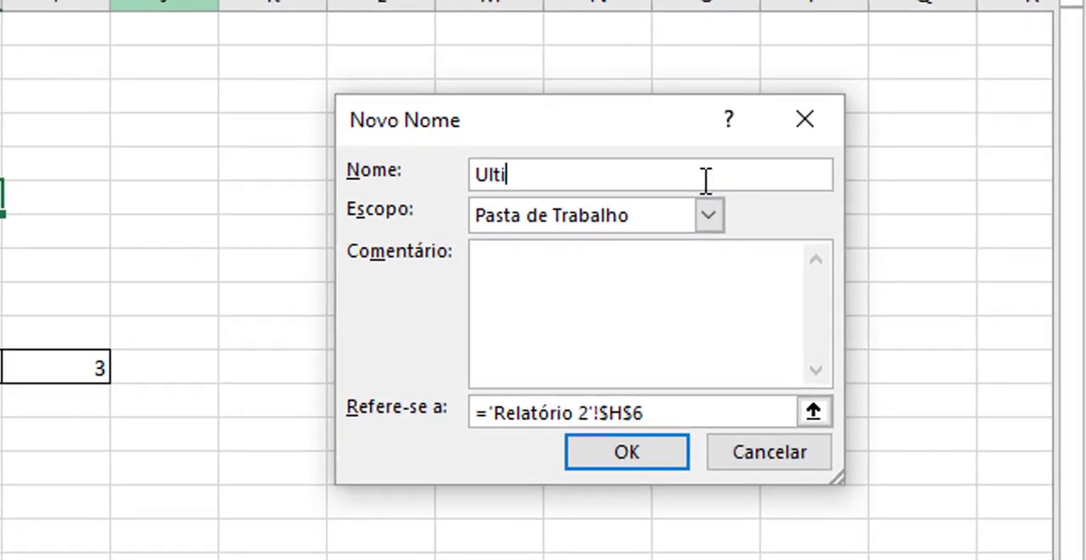
text(mo_Dia)
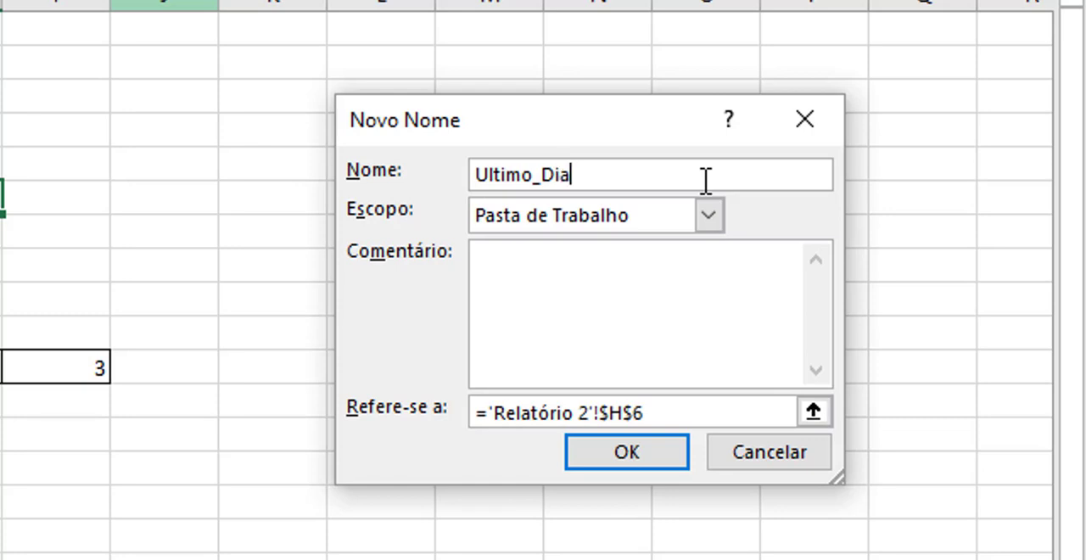
text(_Mês)
Replace the new name's reference with the copied formula =FIMMÊS(HOJE();0), save the name and return to the sheet.
click(670, 412)
key(BackSpace)
key(BackSpace)
key(BackSpace)
key(BackSpace)
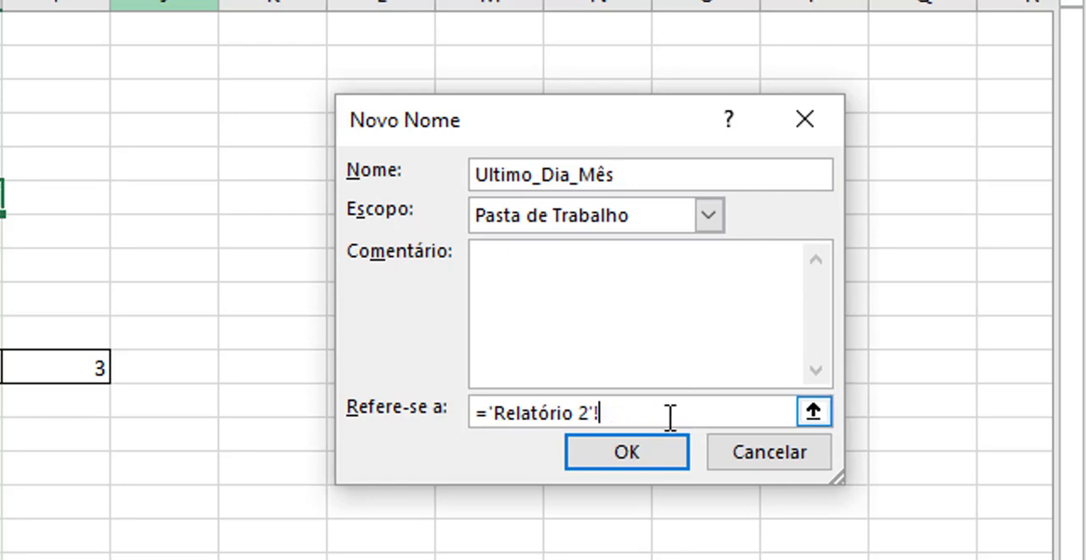
key(BackSpace)
key(BackSpace)
key(BackSpace)
key(BackSpace)
key(BackSpace)
key(BackSpace)
key(BackSpace)
key(BackSpace)
key(BackSpace)
key(BackSpace)
key(BackSpace)
key(BackSpace)
key(BackSpace)
key(BackSpace)
key(BackSpace)
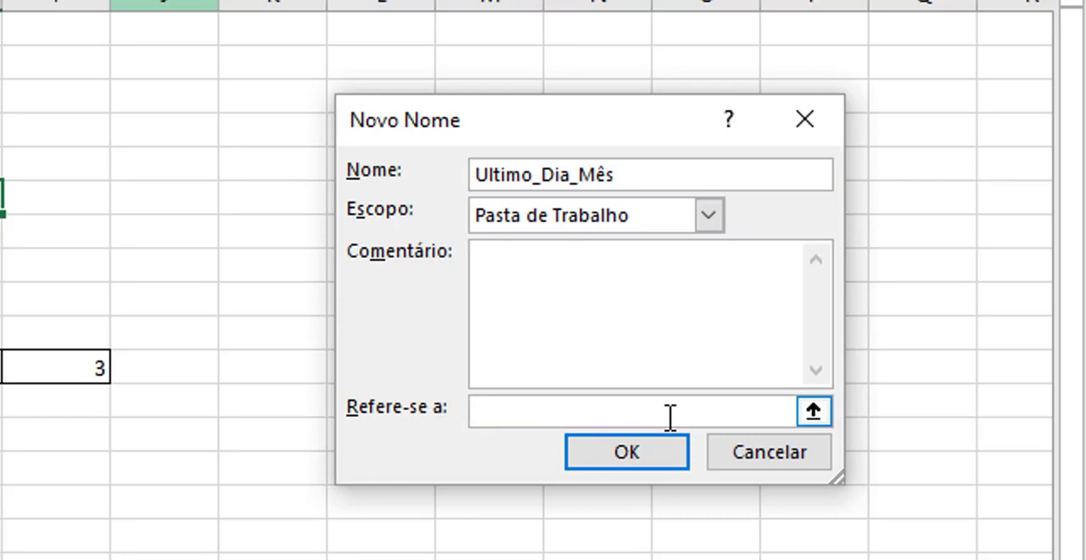
key(ctrl+v)
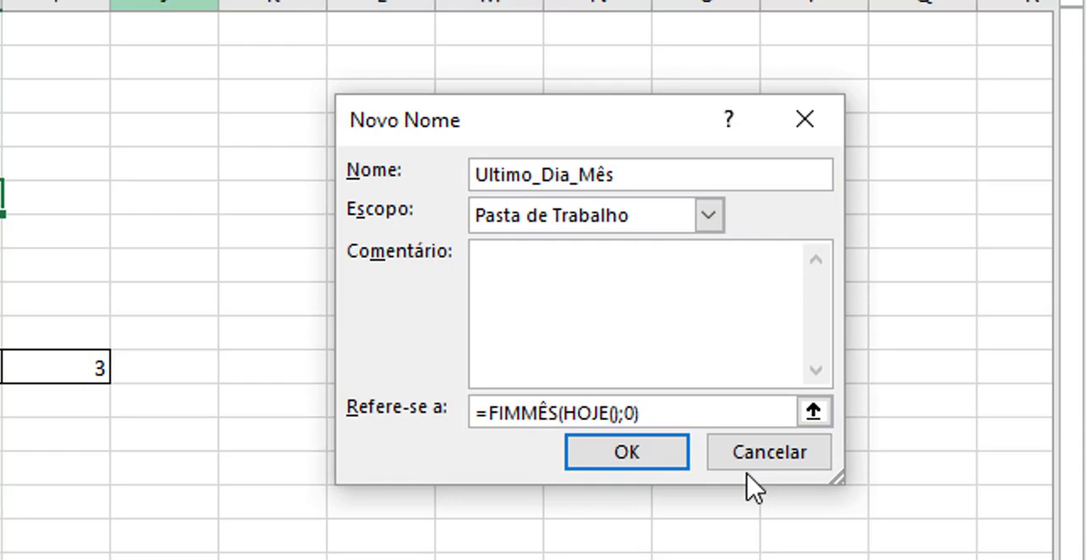
click(675, 467)
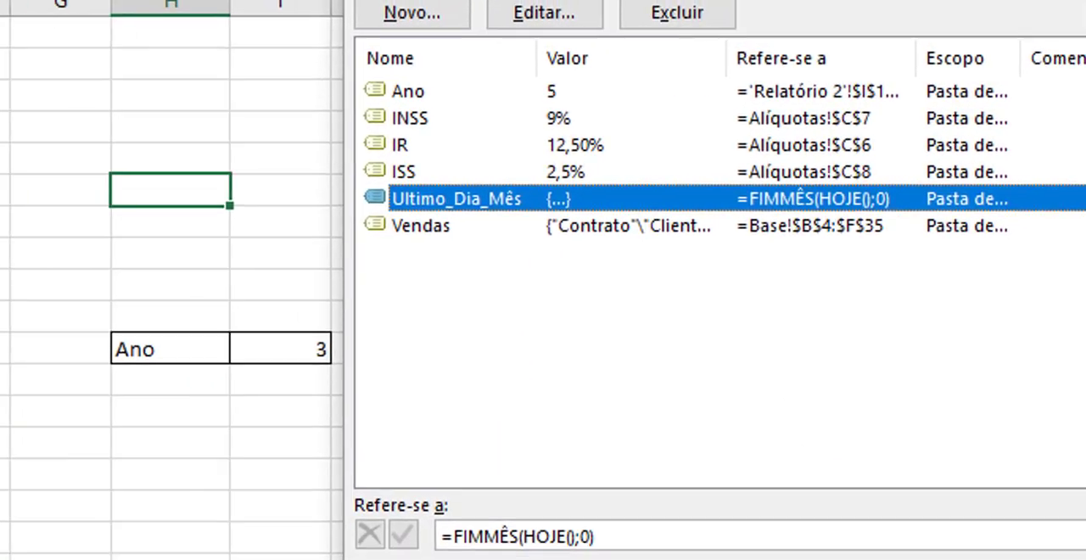
key(Escape)
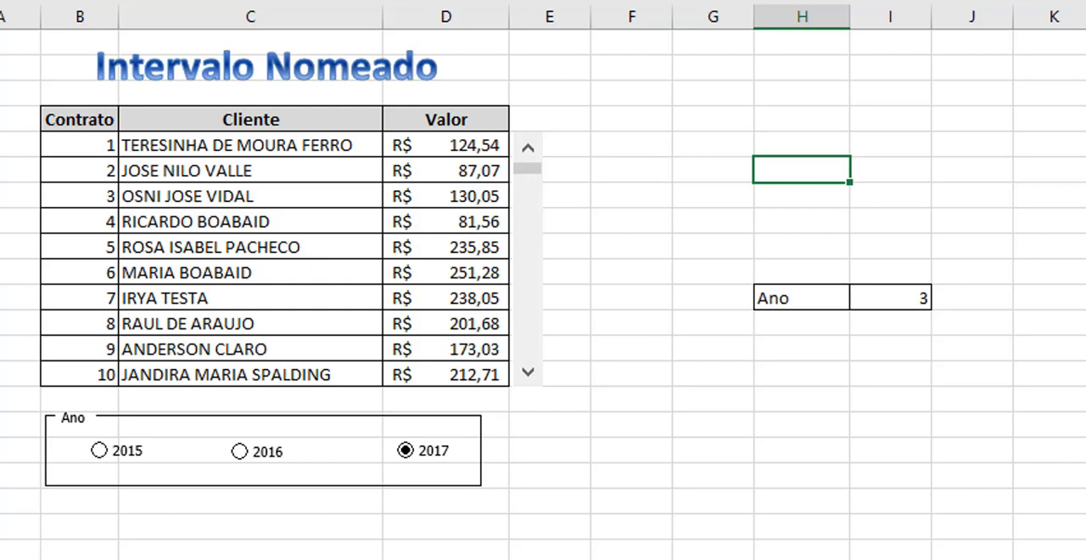
Enter =Ultimo_Dia_Mês in H6 to test the new name, and reselect the cell.
text(=u)
key(Tab)
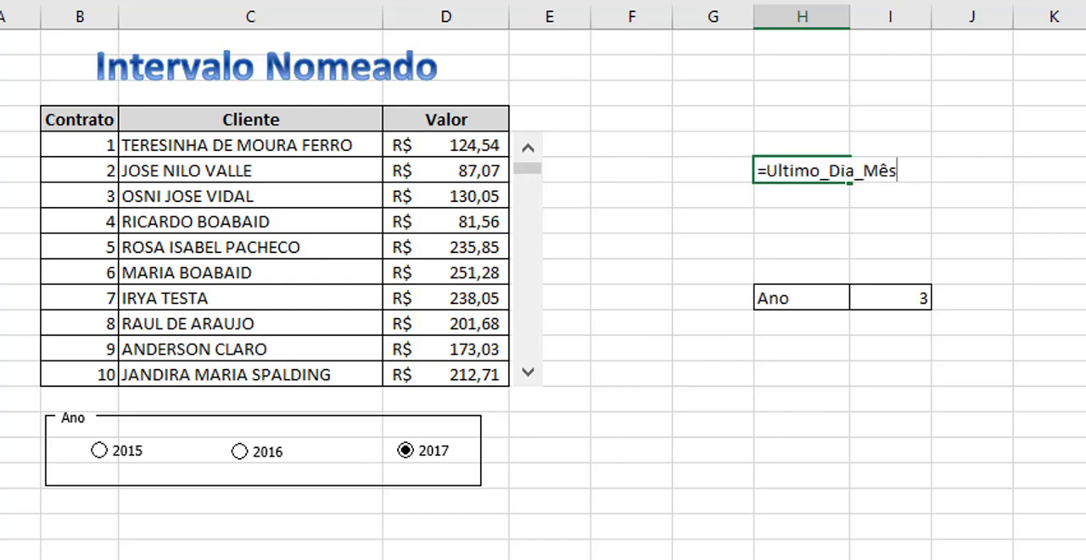
key(Return)
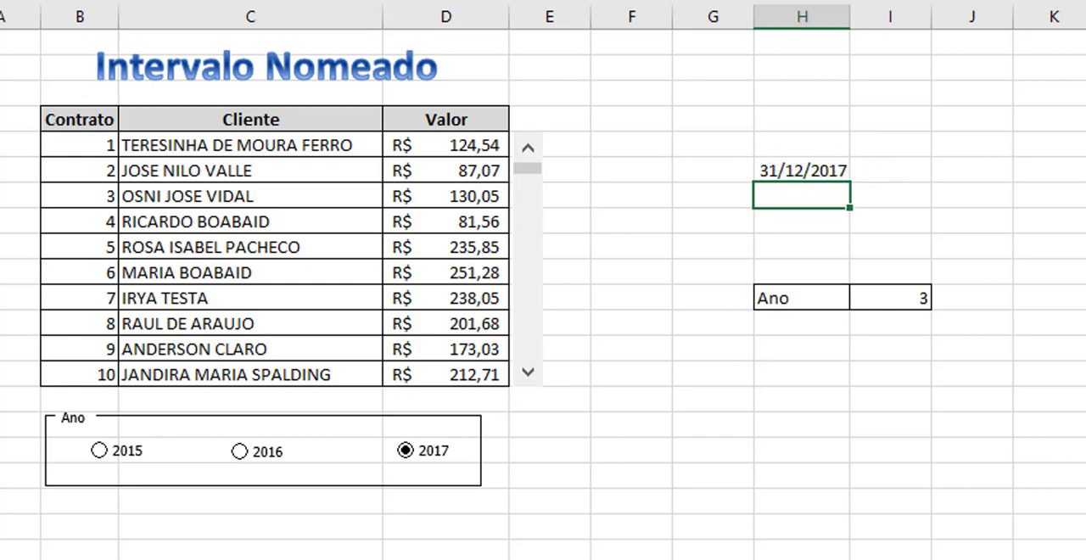
click(802, 171)
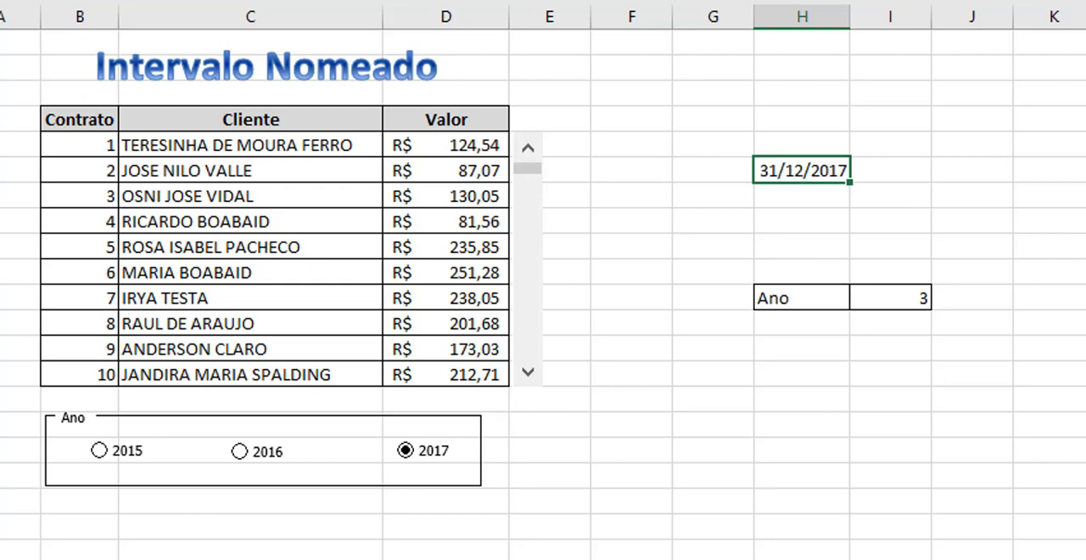